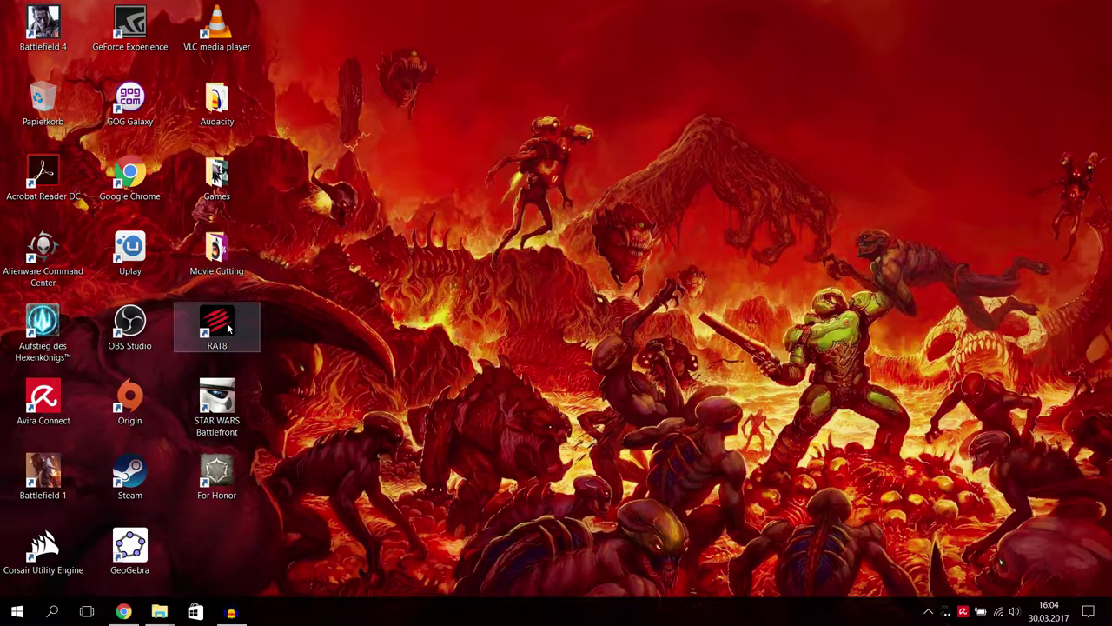
Step: Launch the RAT8 mouse software from its desktop shortcut
double_click(217, 323)
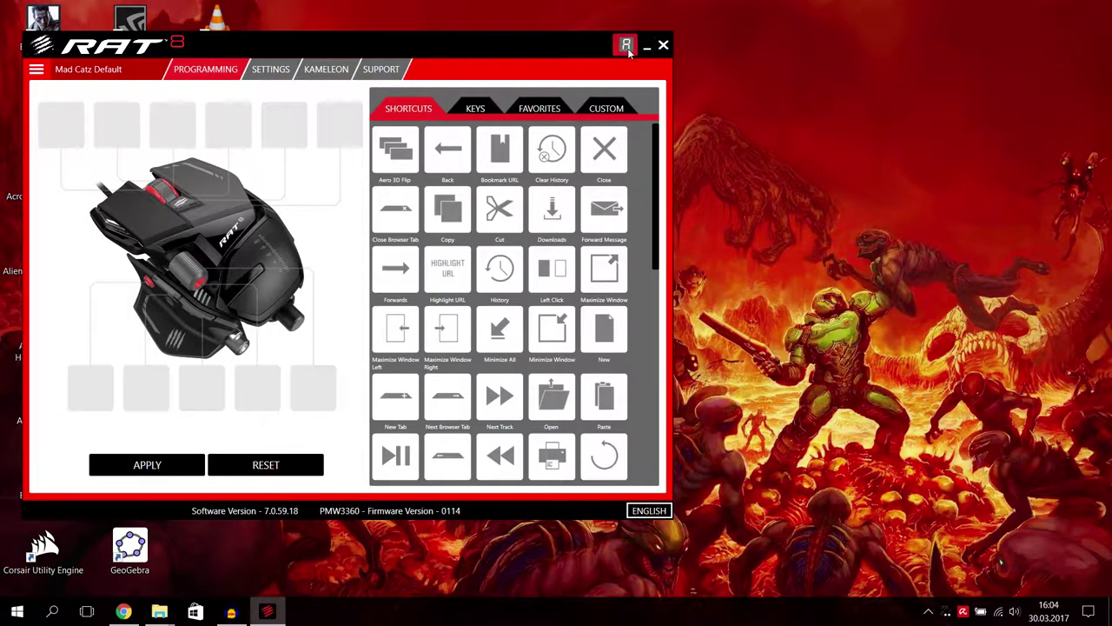
Step: Nudge the RAT 8 software window slightly down and to the right
drag(580, 38, 588, 49)
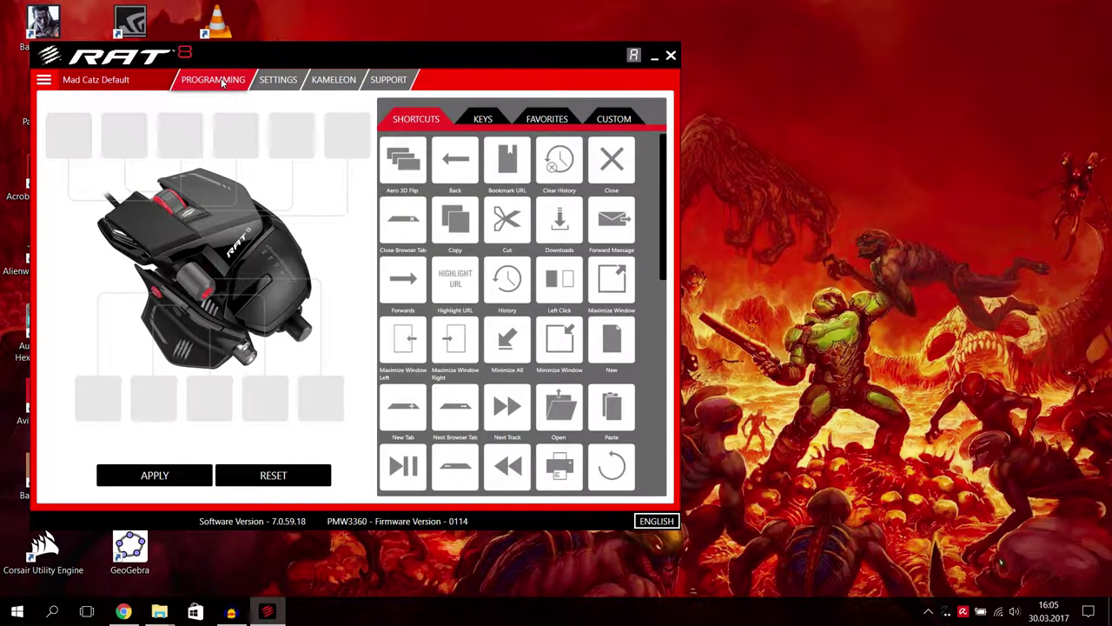
Step: Open the profile list and cycle through the destination slots, returning to R
click(44, 80)
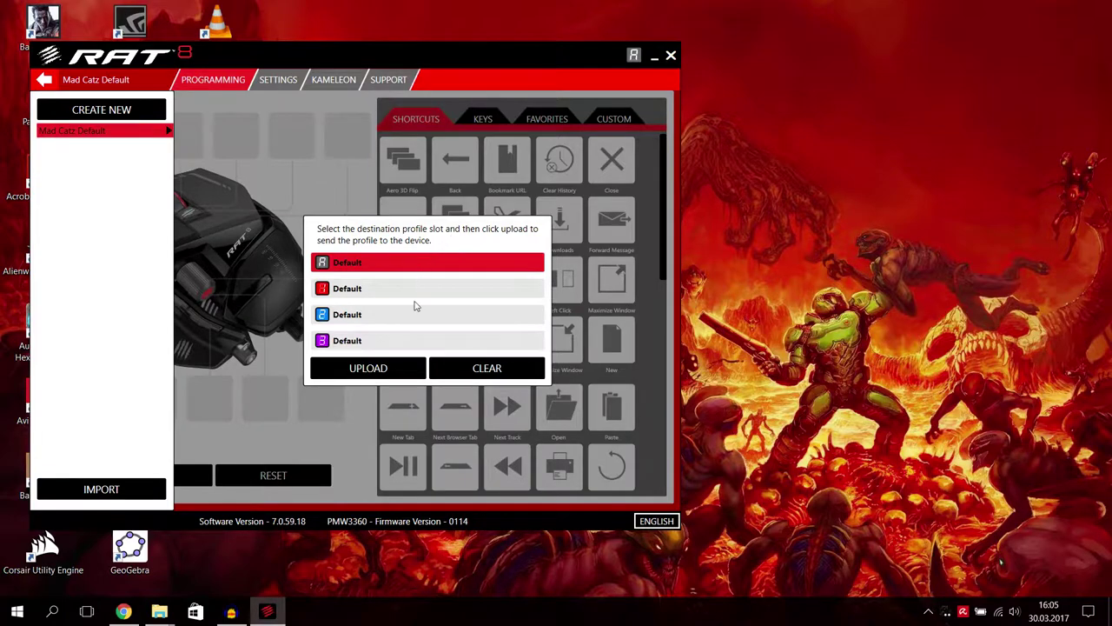
click(371, 289)
click(375, 314)
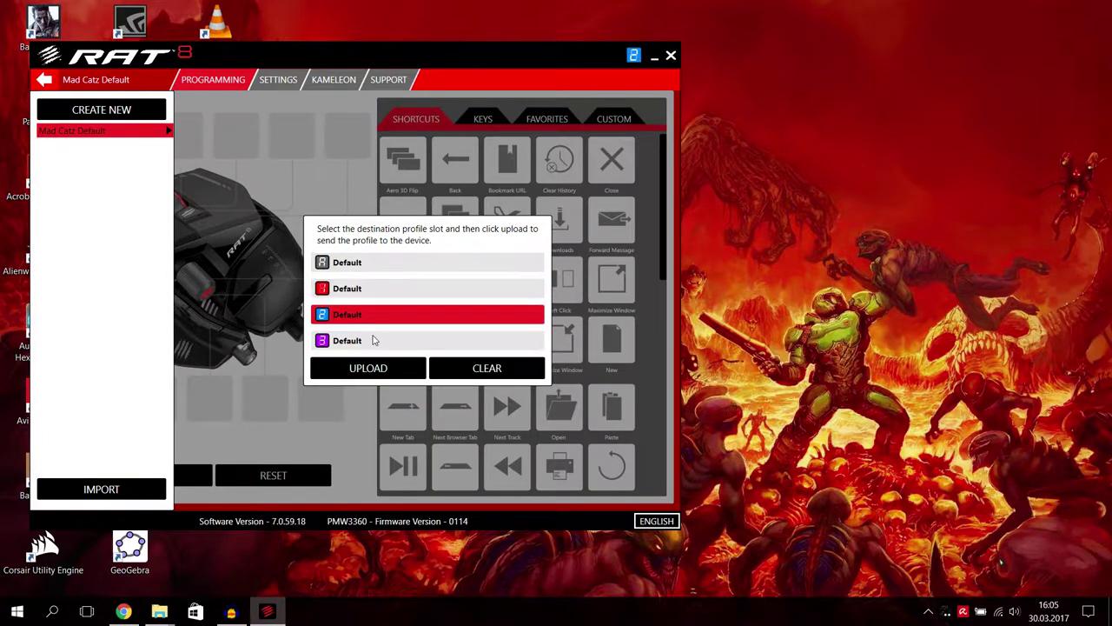
click(376, 337)
click(379, 317)
click(378, 289)
click(380, 262)
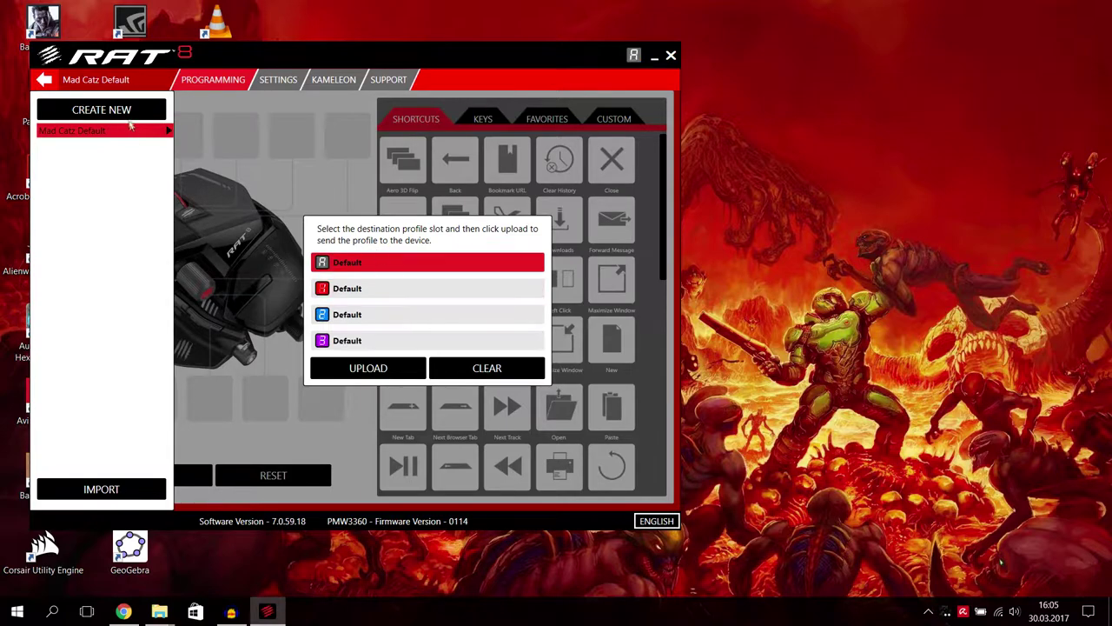
Step: Create a new Untitled profile and rename it Test
click(127, 111)
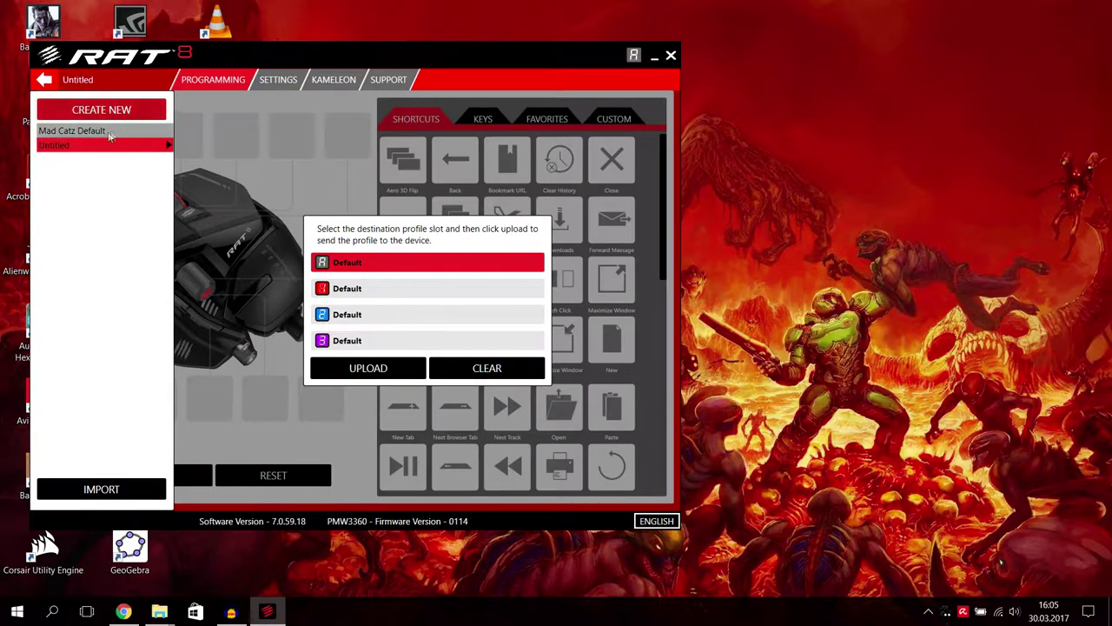
double_click(87, 147)
key(BackSpace)
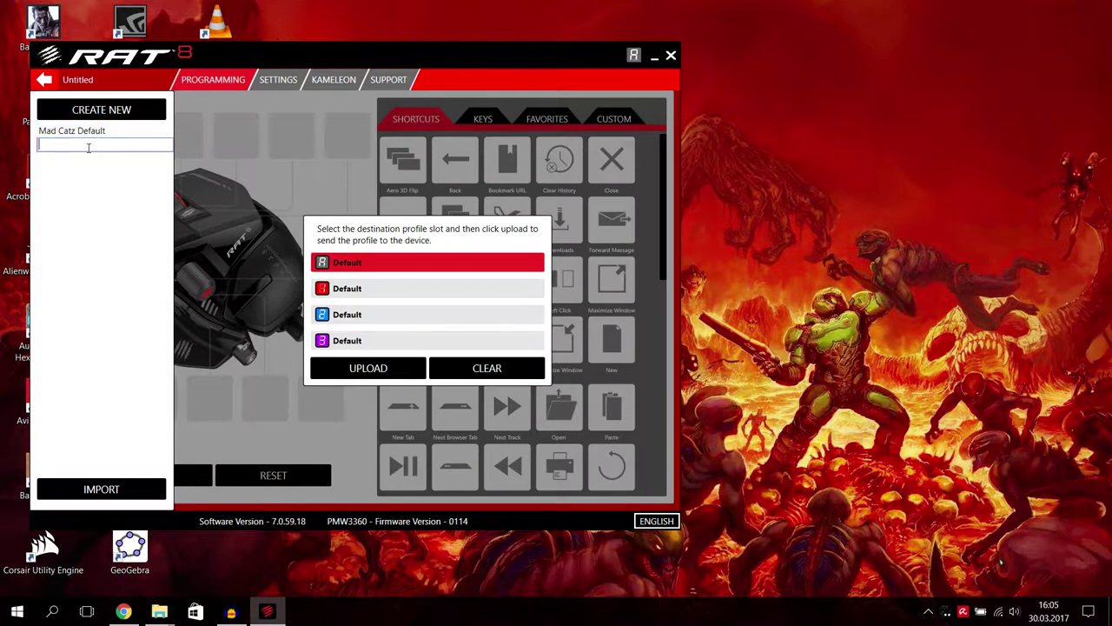
text(Test)
key(ctrl+z)
text(Test)
key(Return)
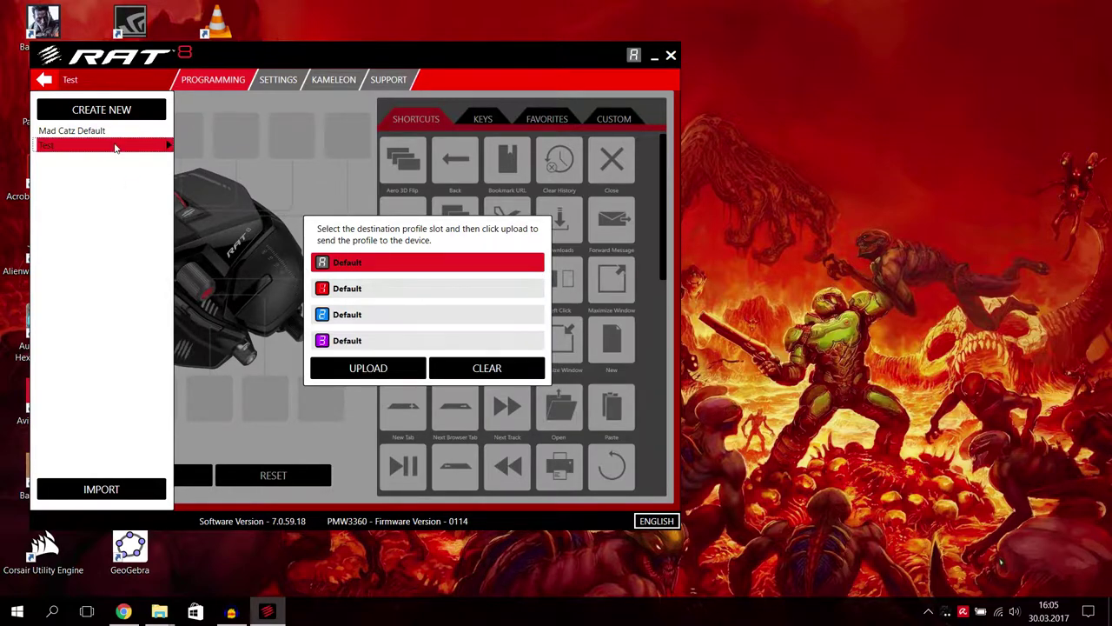
Step: Reselect the Mad Catz Default profile and close the profile panel
click(308, 198)
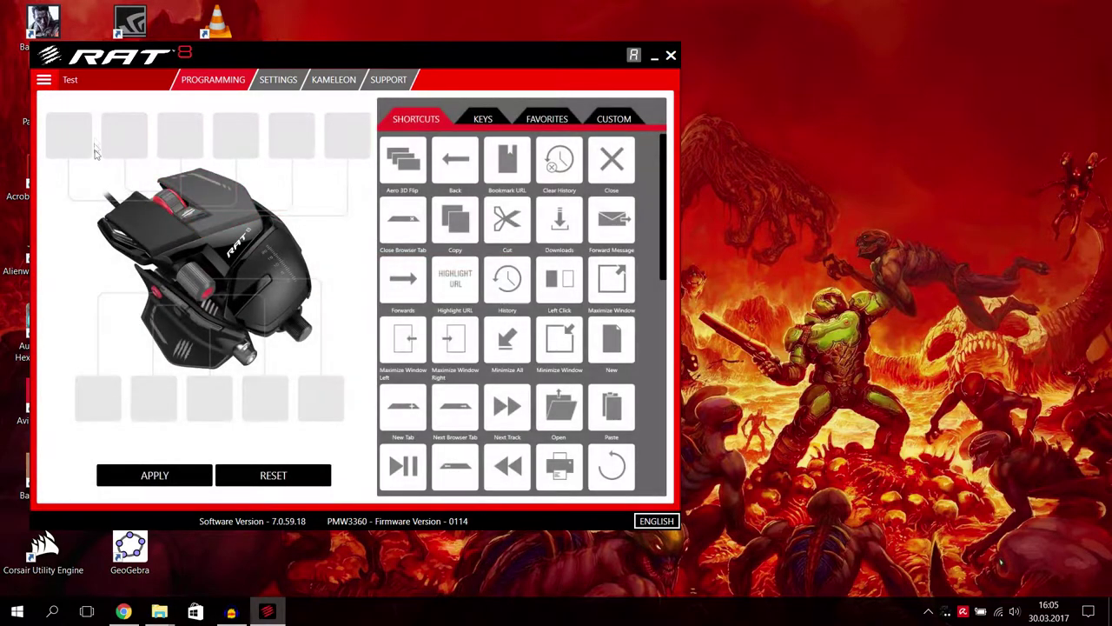
click(41, 80)
click(77, 132)
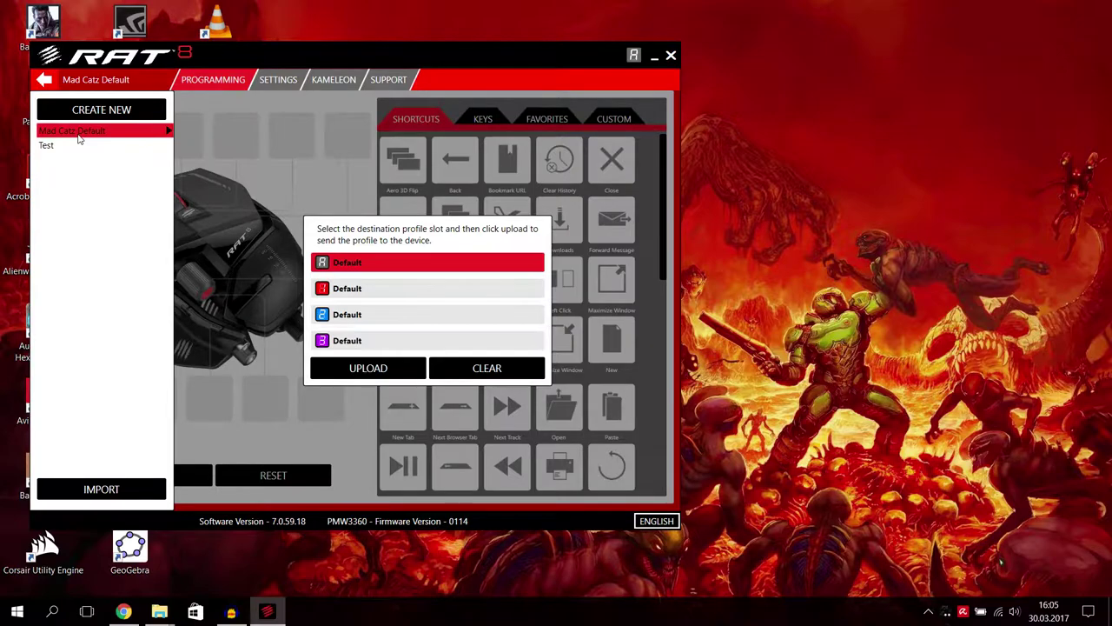
click(279, 180)
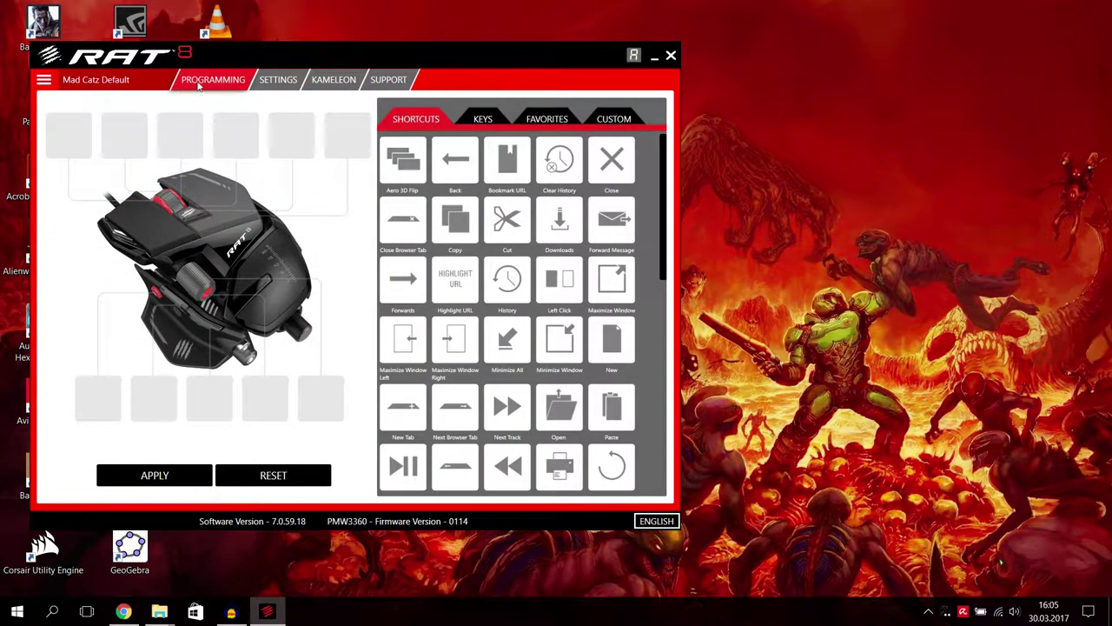
Step: Scroll to the bottom of Shortcuts and drop Win 10 - Settings onto the red side button
mouse_move(208, 55)
mouse_down()
mouse_move(208, 34)
mouse_move(198, 51)
mouse_move(206, 54)
mouse_up()
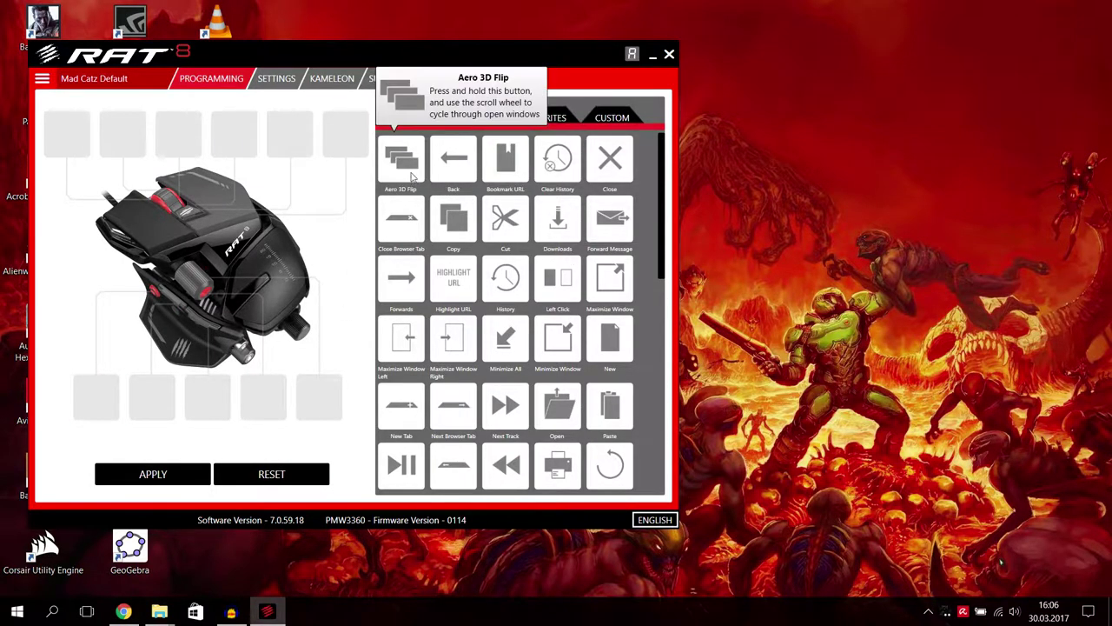
drag(665, 202, 678, 417)
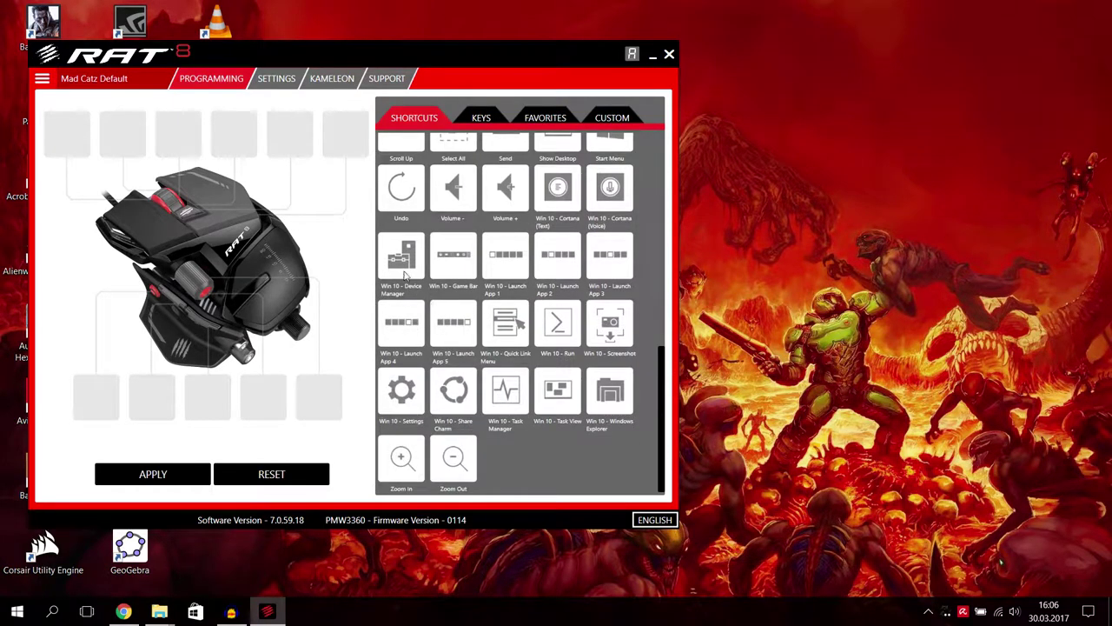
drag(419, 388, 216, 396)
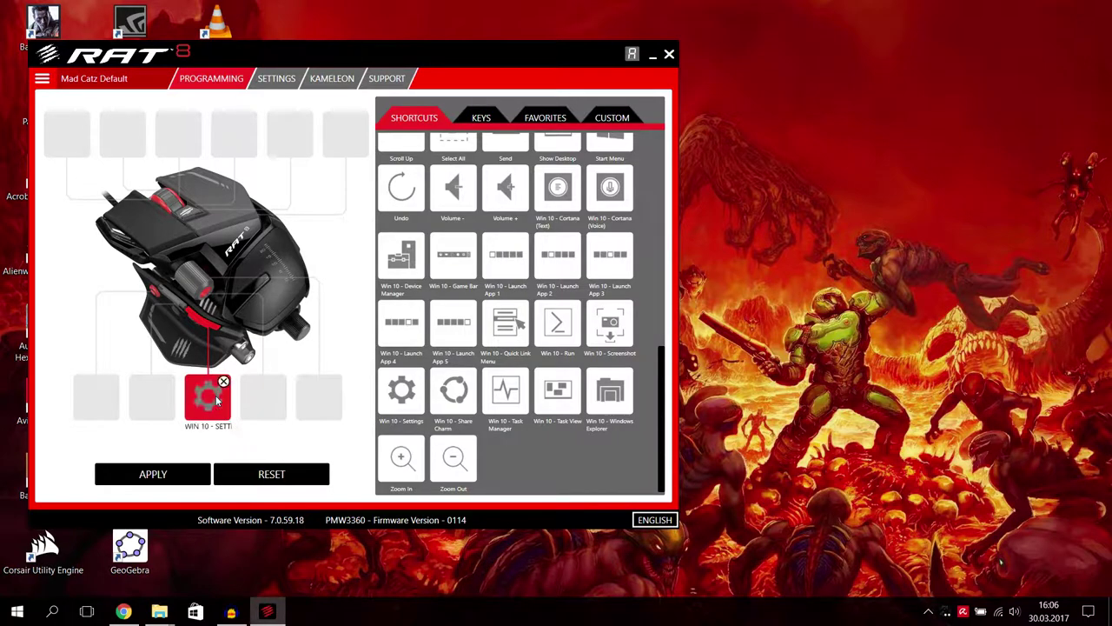
Step: Apply the changes and cycle the destination slot back to the first slot
click(147, 474)
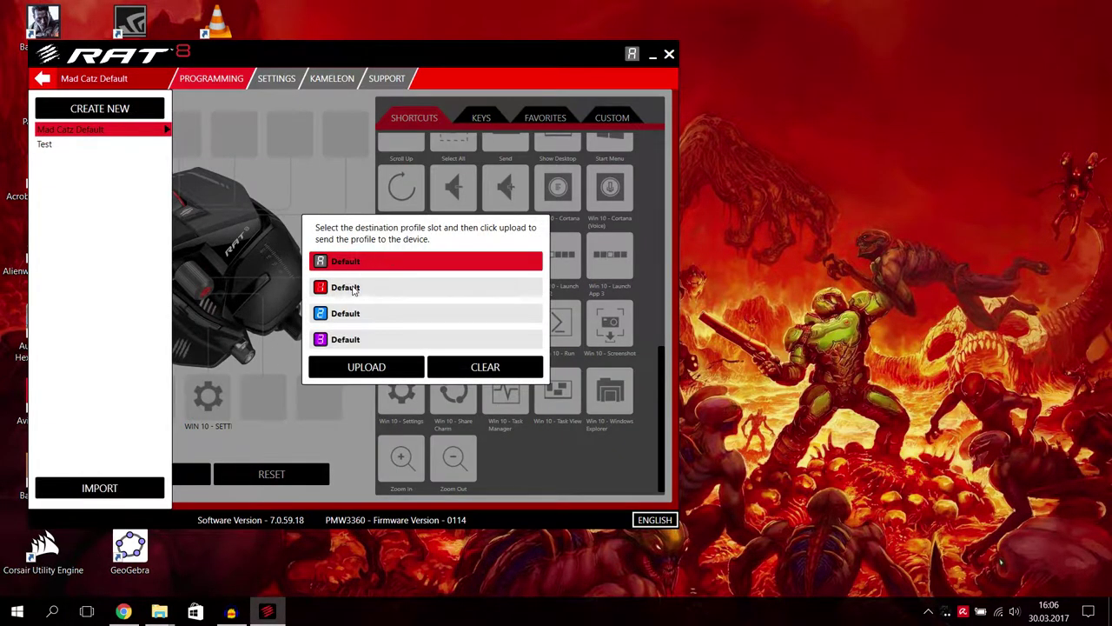
click(354, 290)
click(360, 314)
click(363, 337)
click(362, 316)
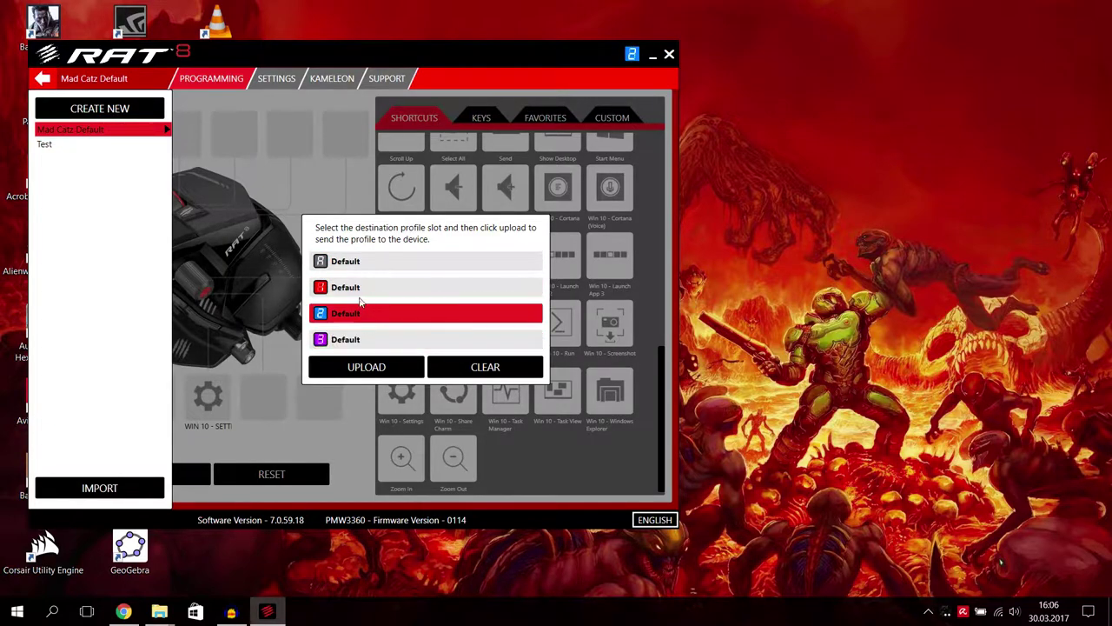
click(359, 288)
click(359, 262)
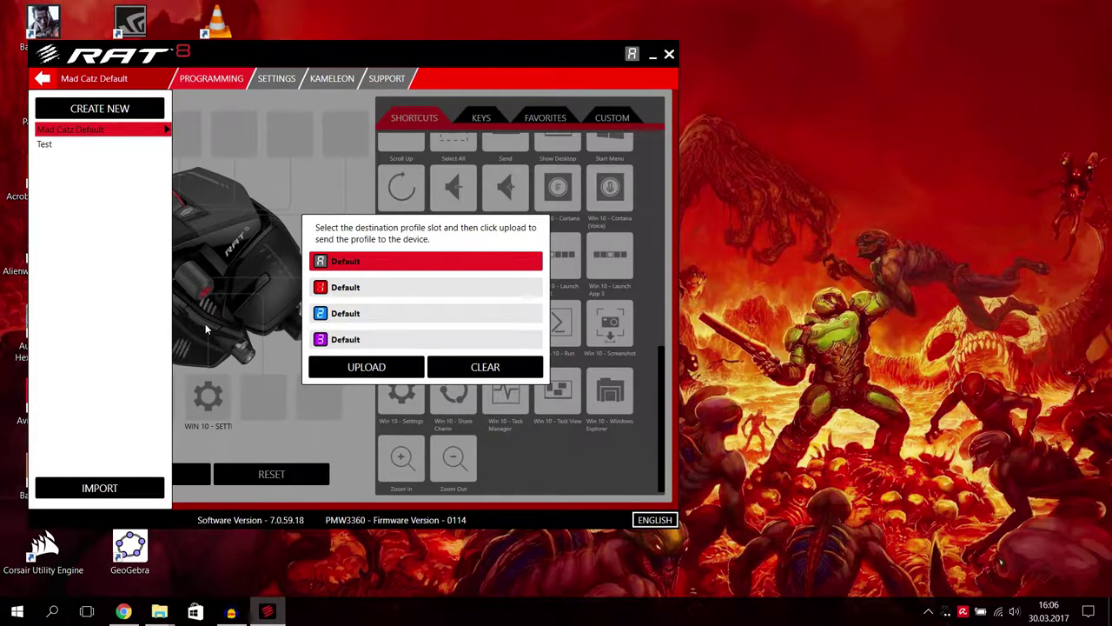
Step: Upload the profile to the mouse and test the button by opening and closing Windows Settings
click(228, 325)
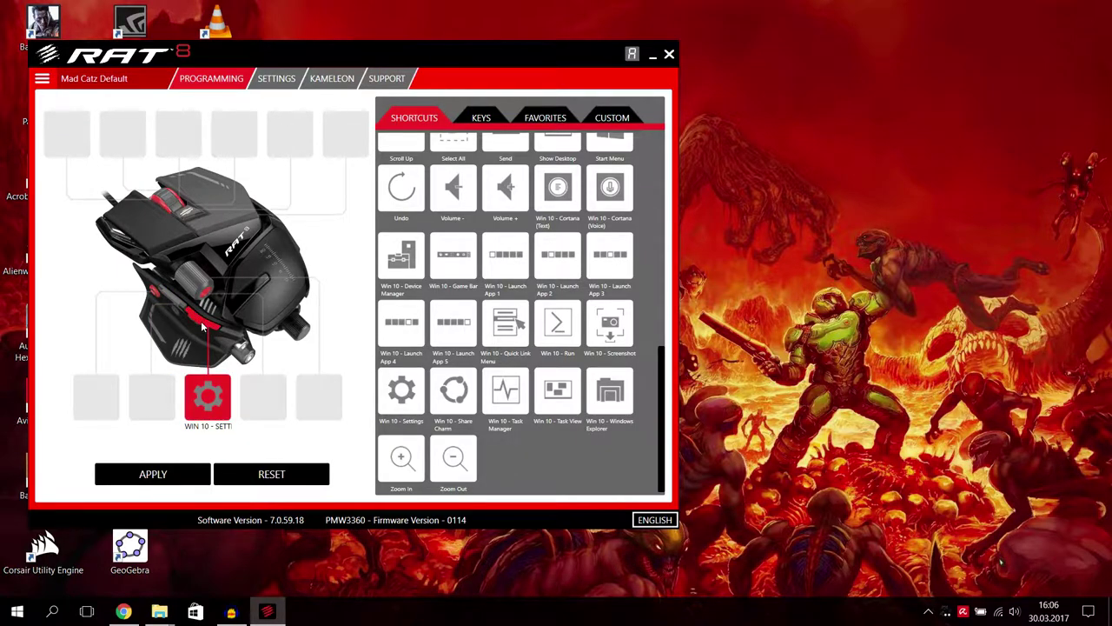
key(super+i)
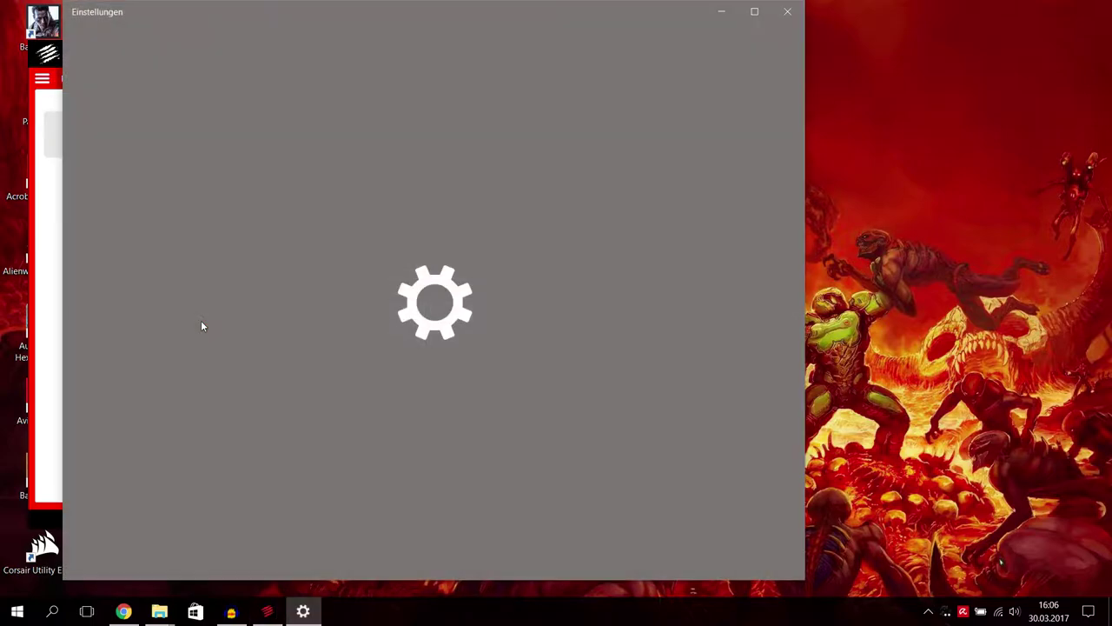
click(787, 12)
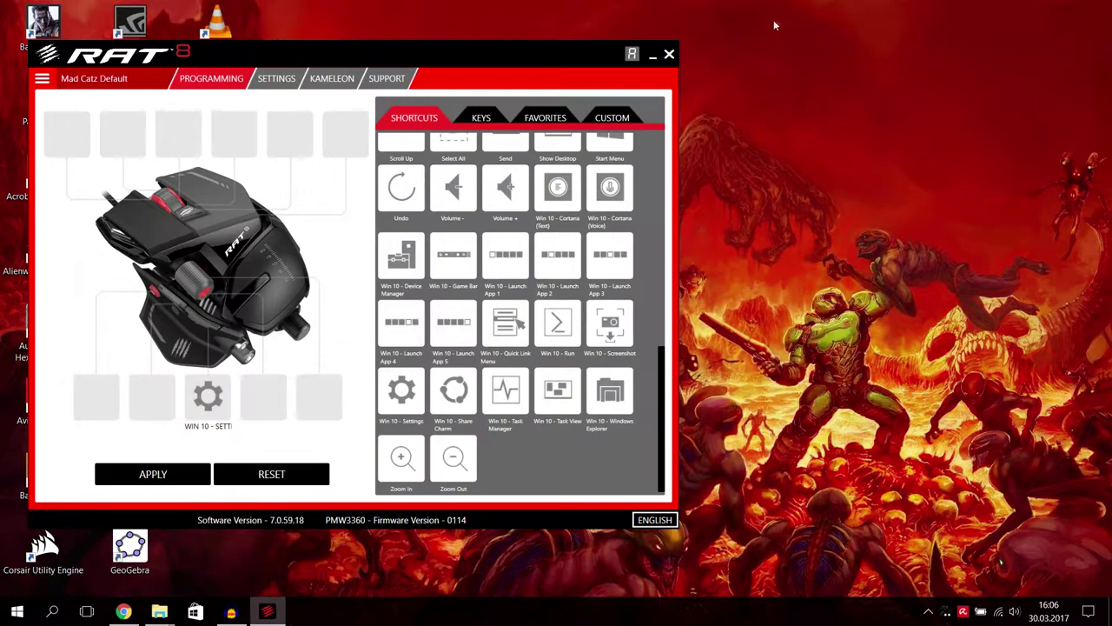
click(224, 382)
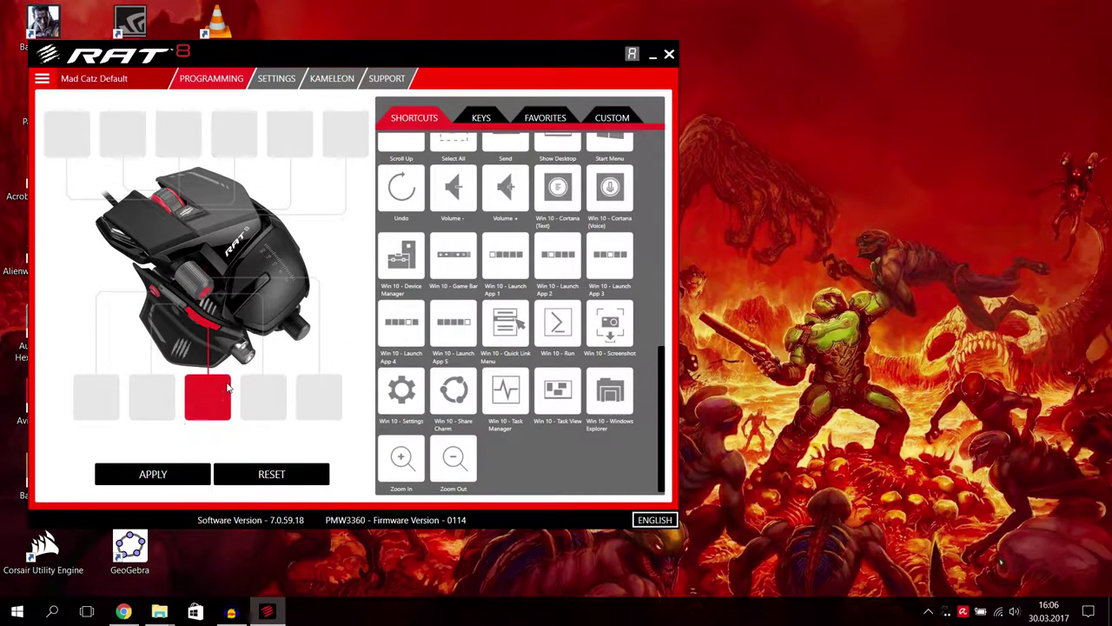
click(153, 474)
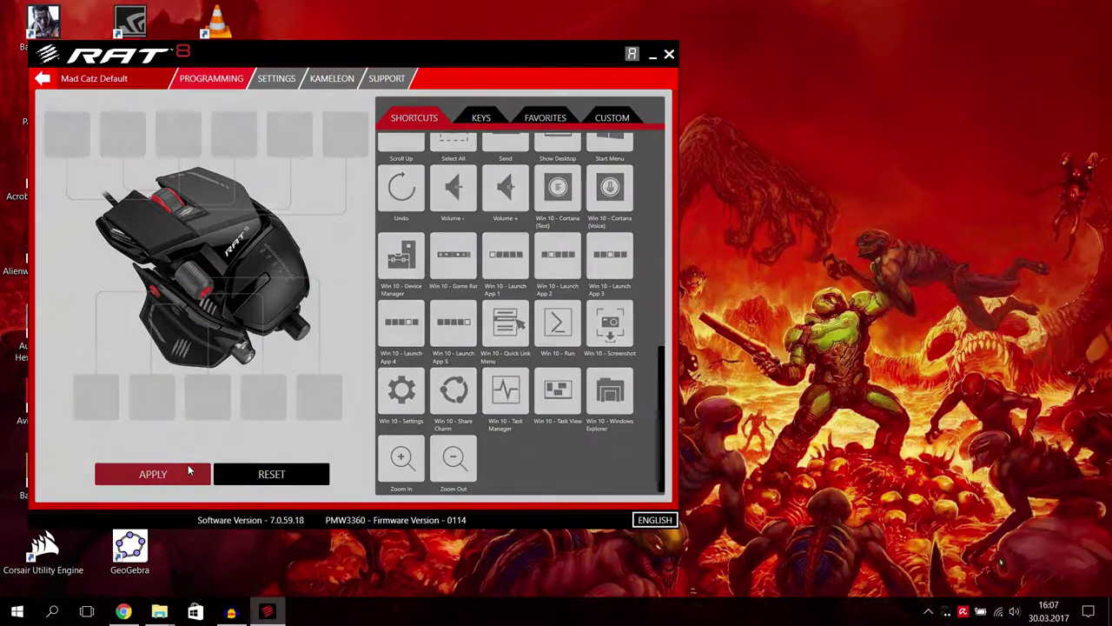
click(188, 469)
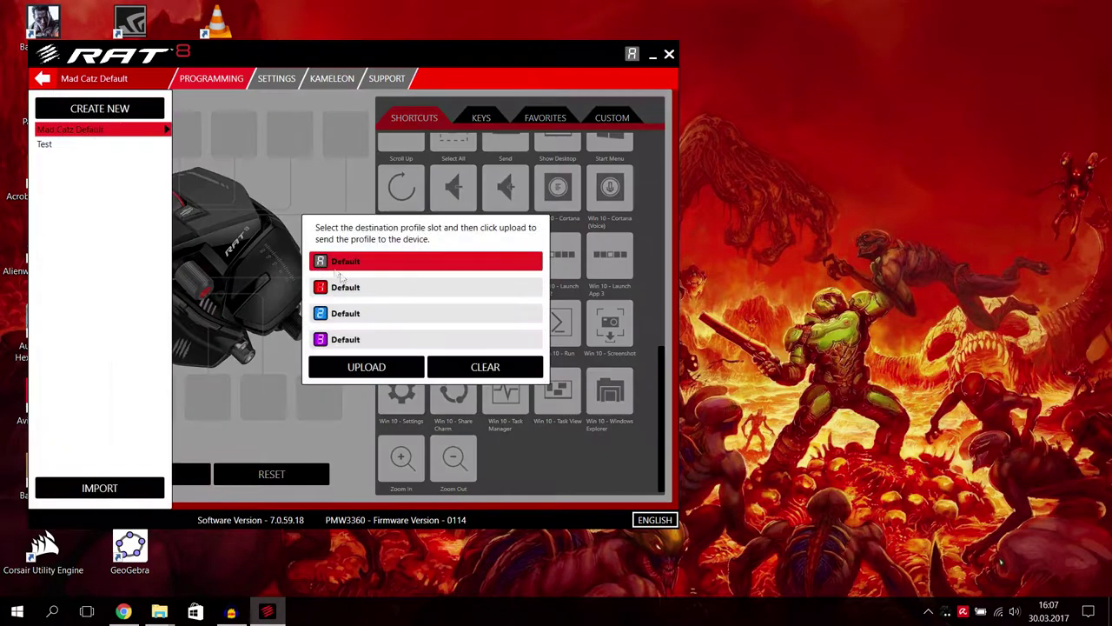
click(365, 367)
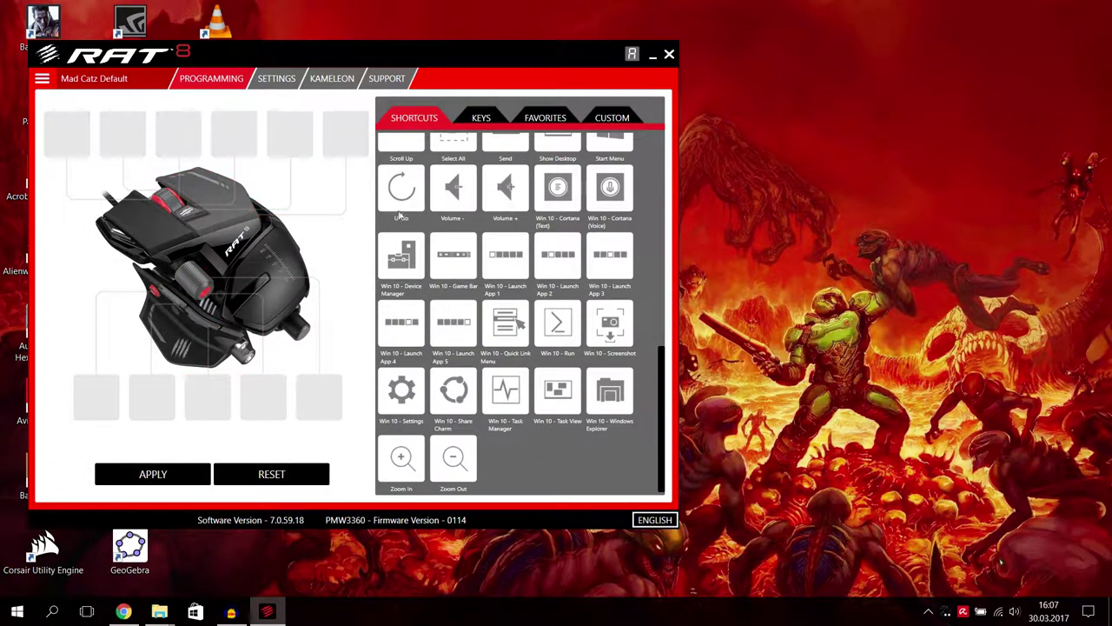
scroll(482, 271, up, 1)
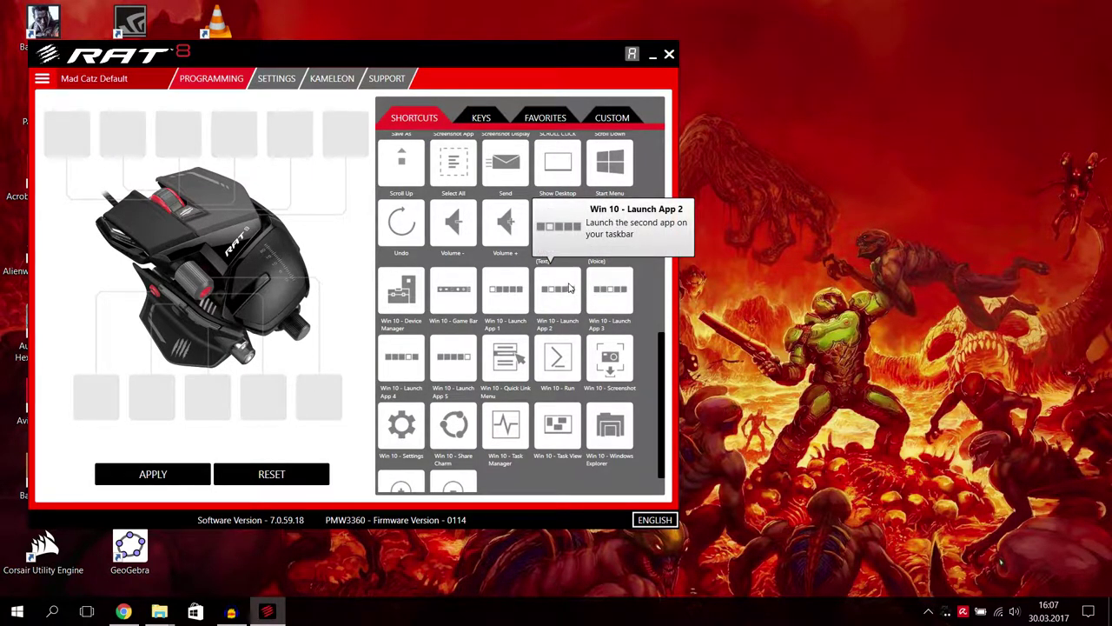
scroll(565, 291, up, 2)
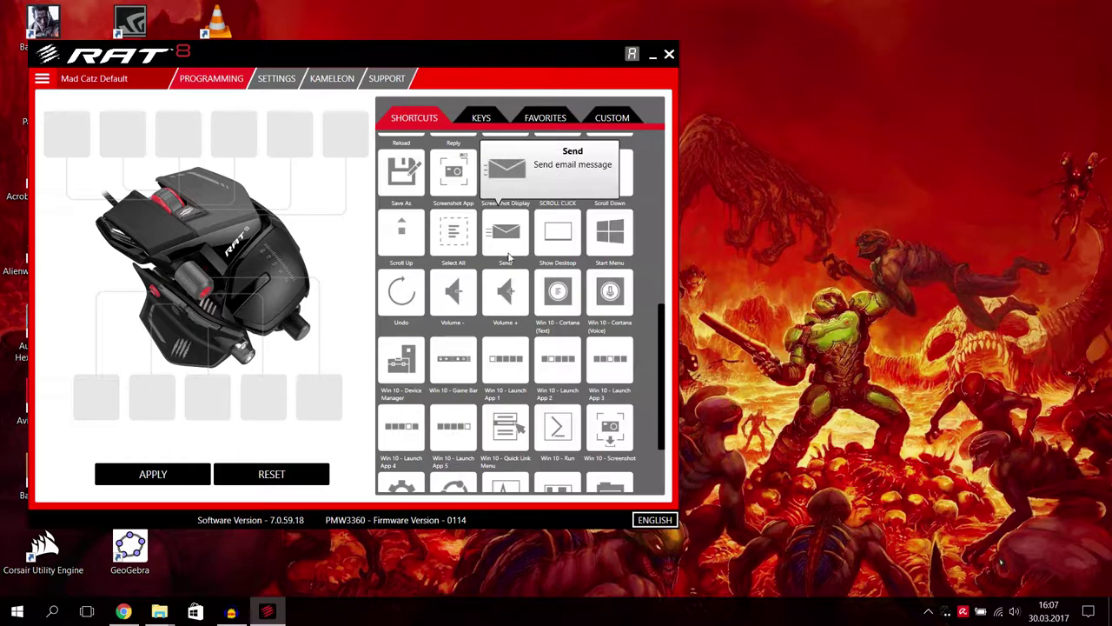
scroll(561, 246, up, 1)
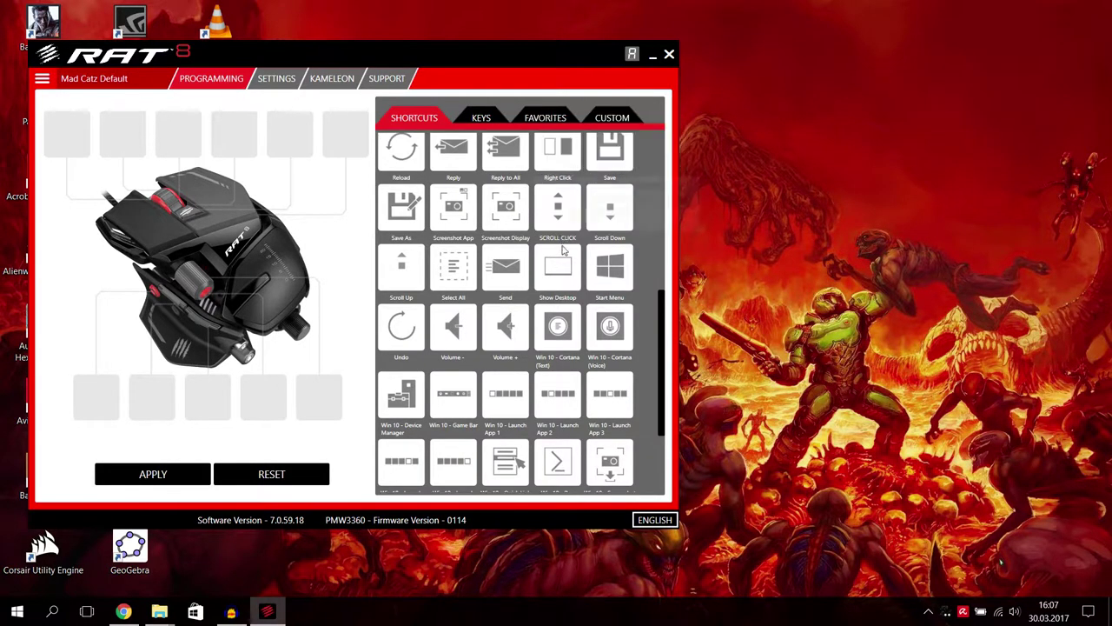
scroll(561, 219, up, 1)
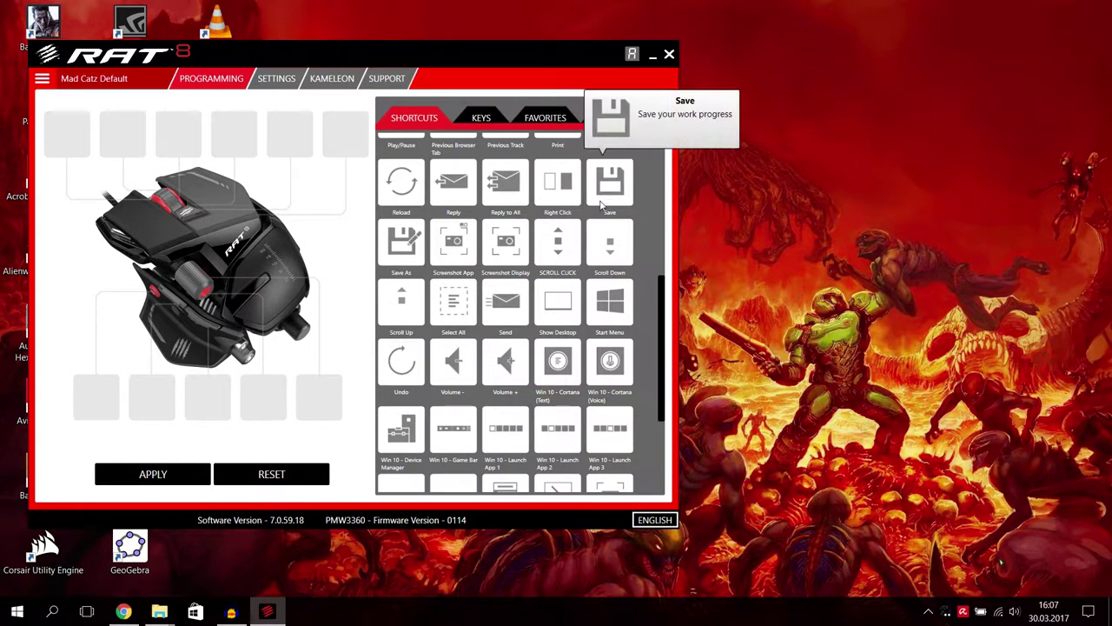
scroll(577, 209, up, 1)
scroll(452, 219, up, 1)
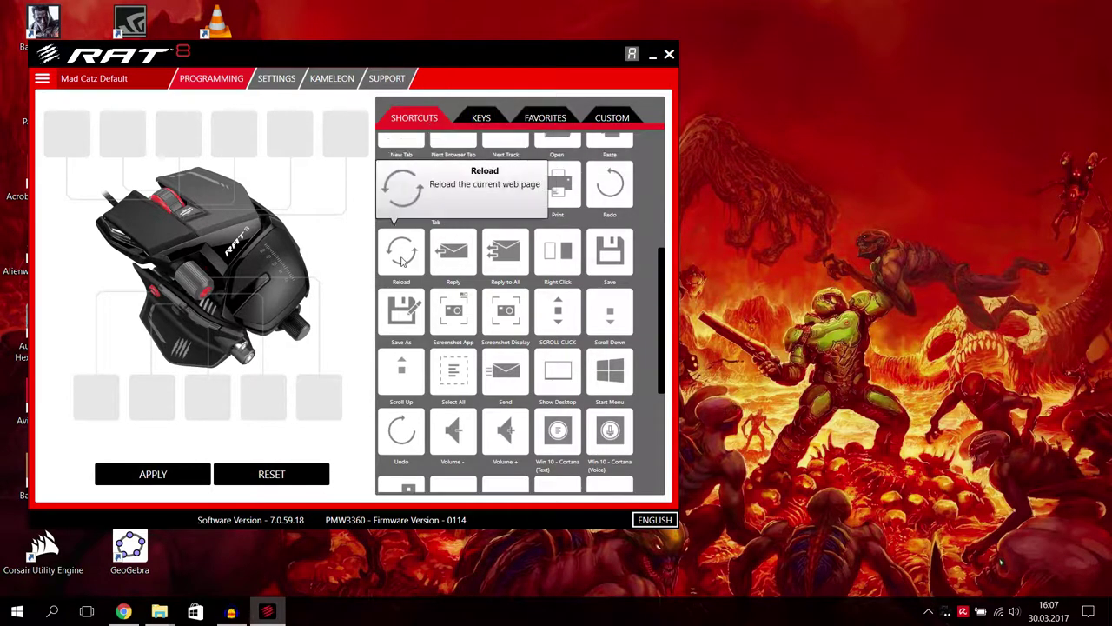
scroll(407, 261, up, 2)
scroll(414, 266, up, 6)
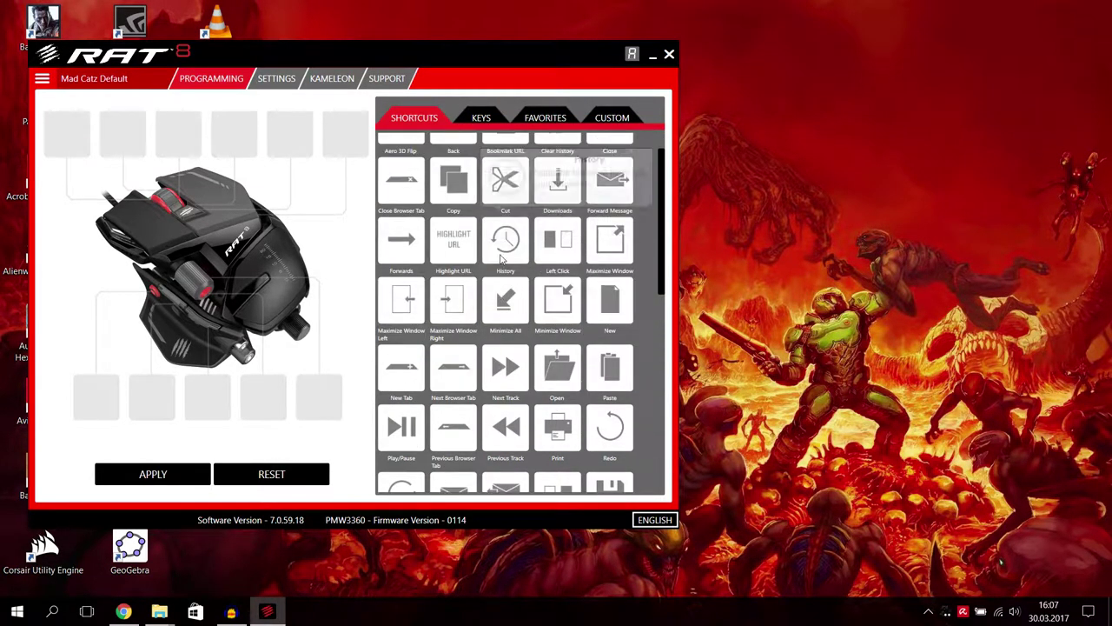
scroll(500, 251, down, 15)
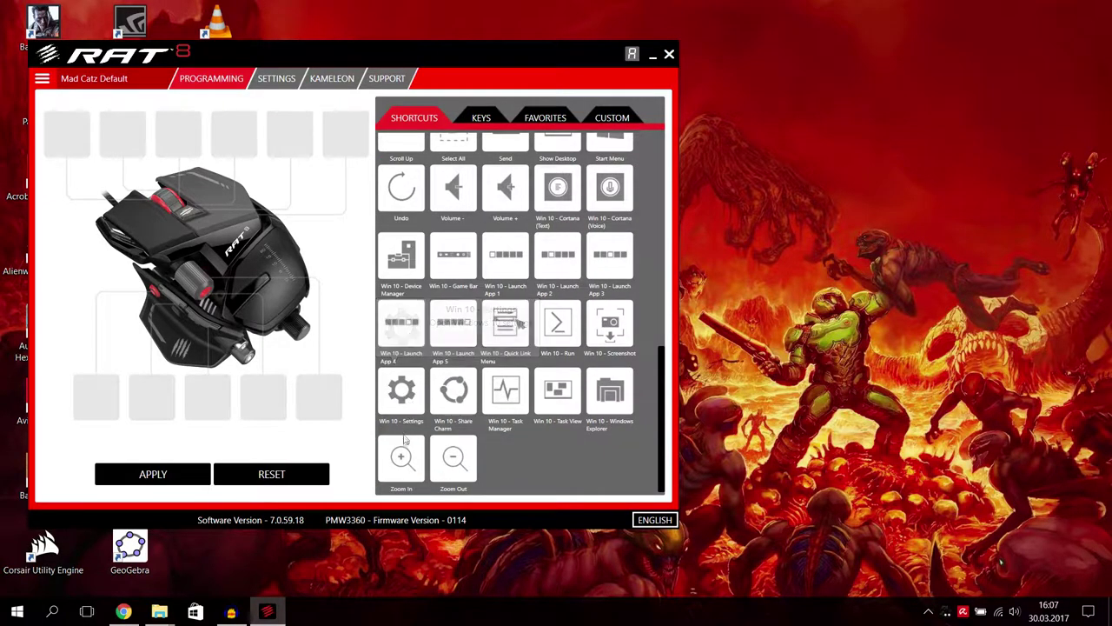
scroll(426, 356, up, 5)
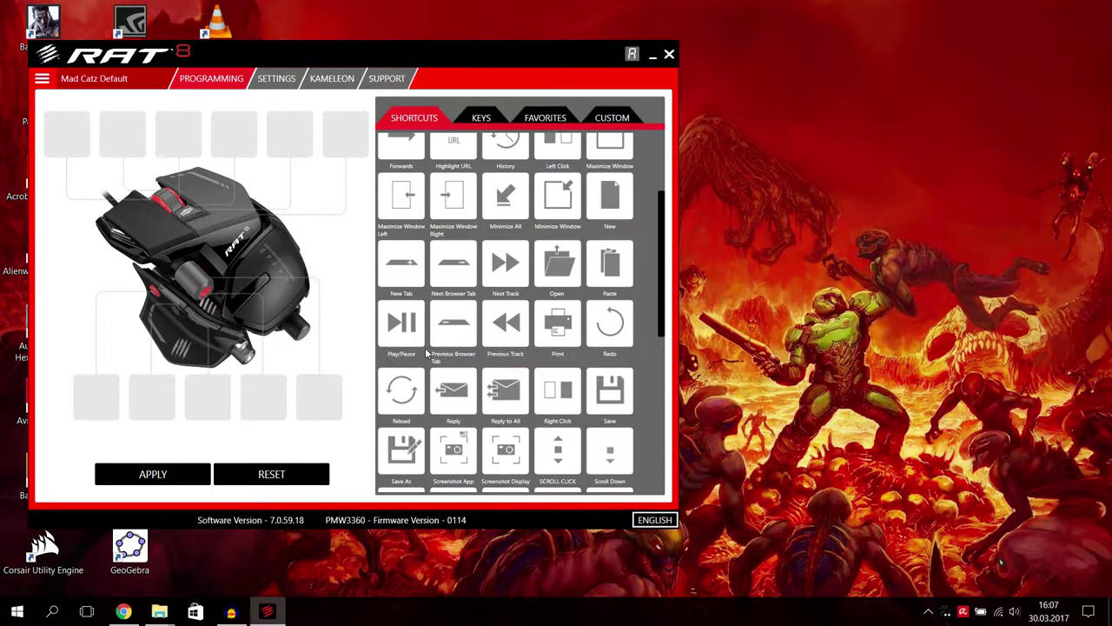
scroll(427, 352, up, 2)
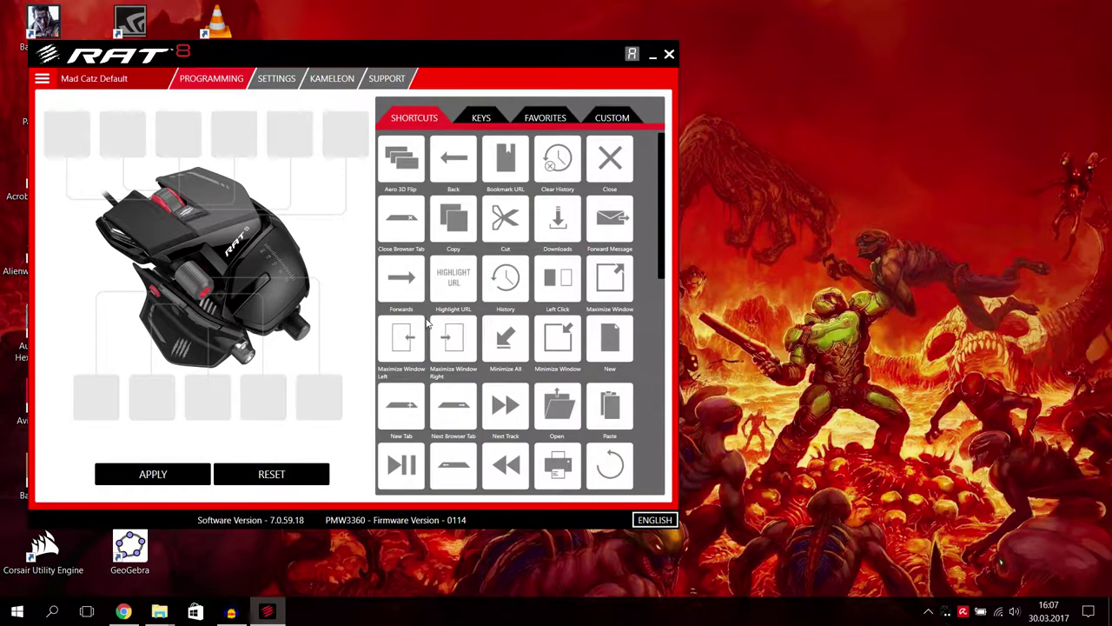
Step: In the Keys list, trial-assign 0 and F2 to the top button, then remove F2
click(491, 121)
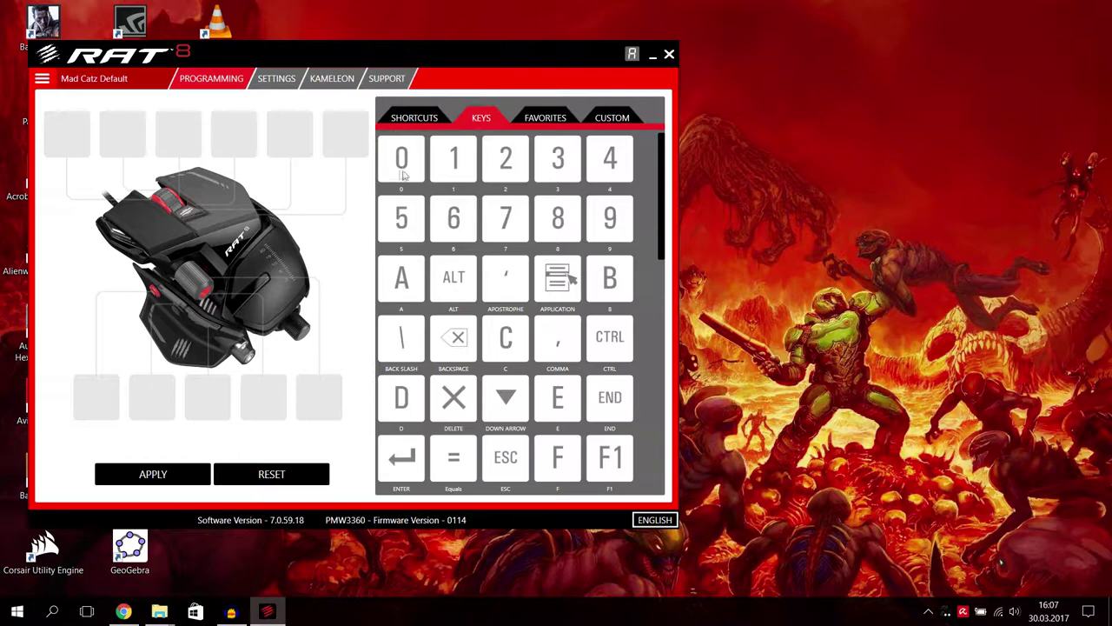
drag(399, 158, 449, 171)
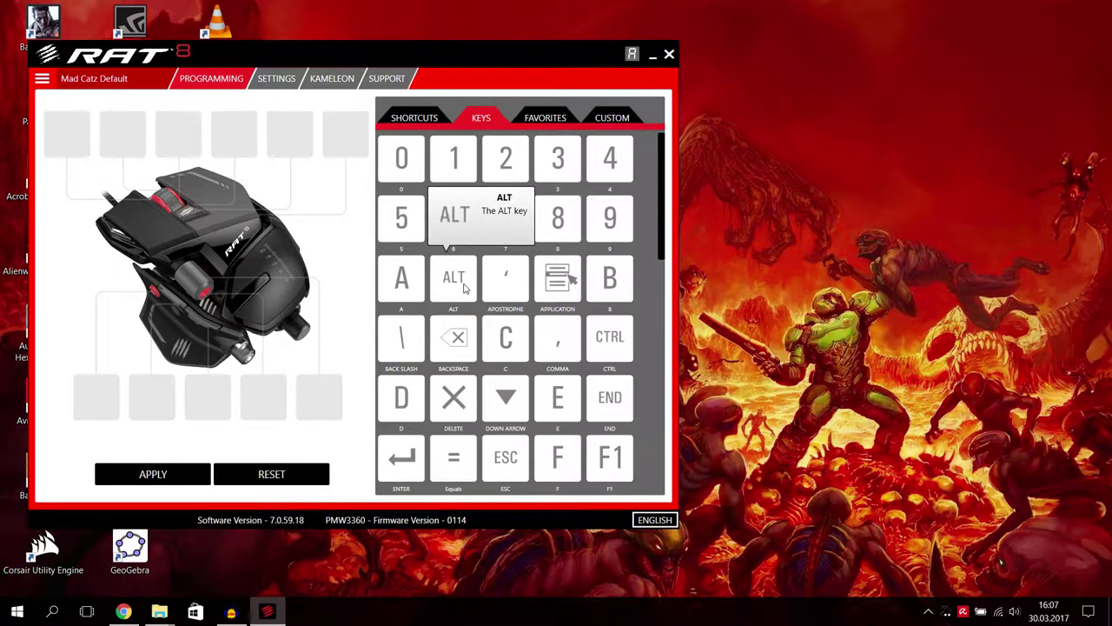
scroll(465, 288, down, 1)
scroll(465, 283, down, 1)
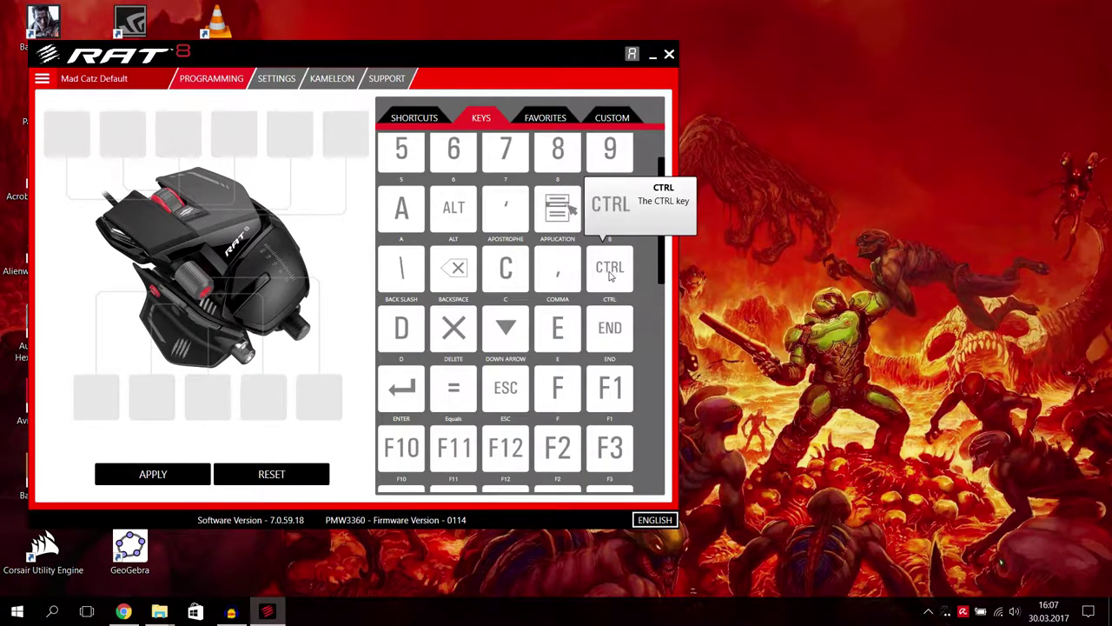
scroll(608, 287, down, 1)
mouse_move(504, 320)
mouse_down()
mouse_move(418, 319)
mouse_move(505, 325)
mouse_up()
scroll(508, 328, down, 2)
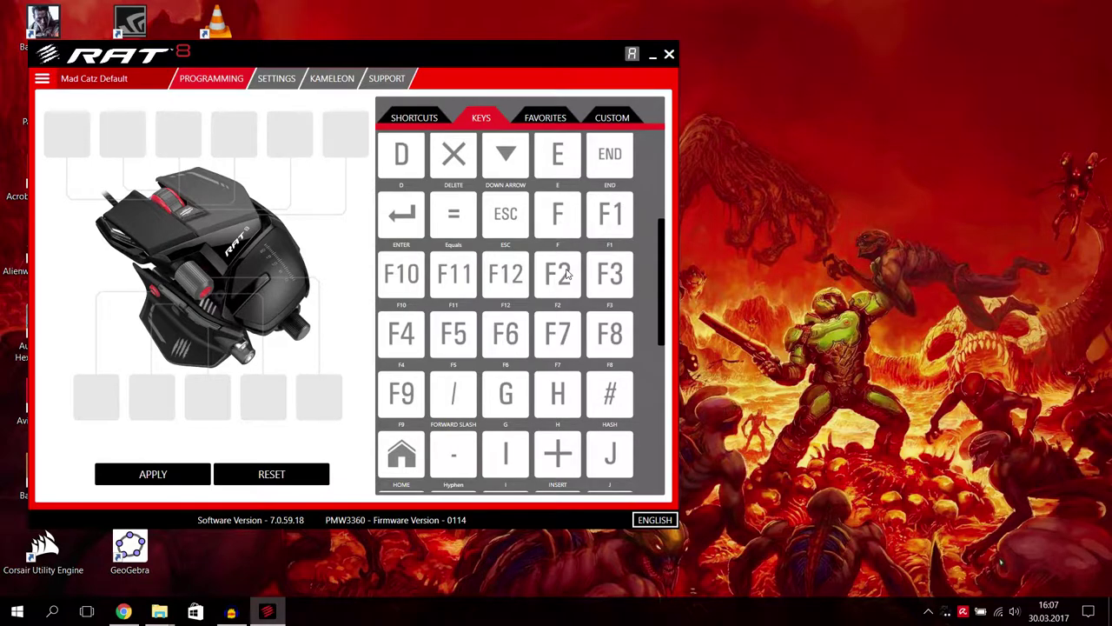
drag(564, 277, 236, 131)
click(252, 119)
Step: Scroll down the key list and drag the Windows key onto a bottom button slot
scroll(562, 278, down, 1)
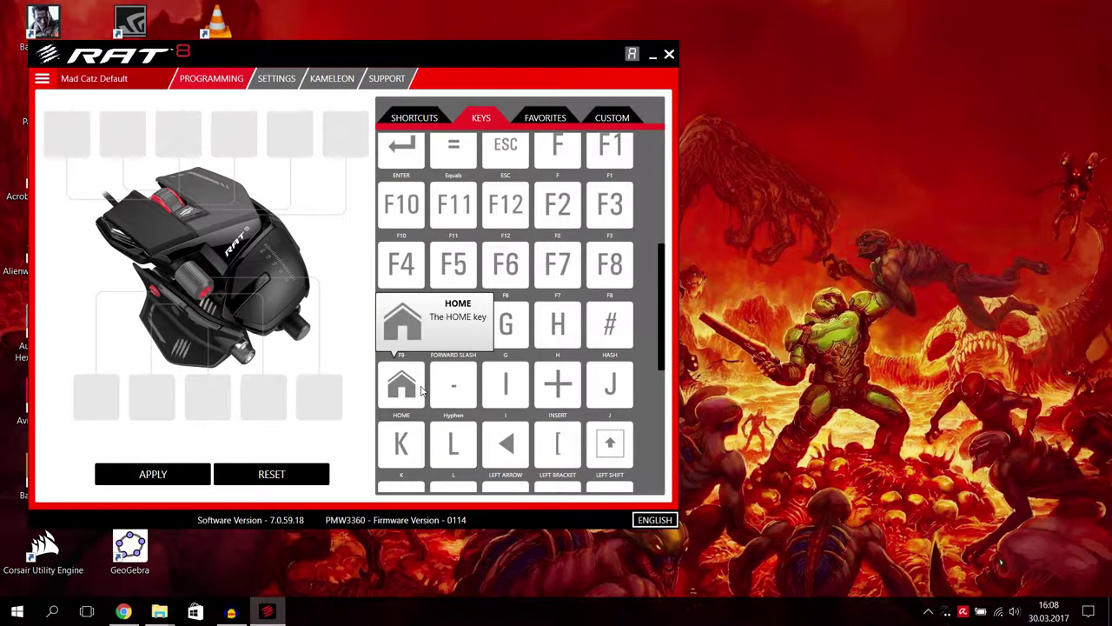
scroll(552, 339, down, 1)
scroll(557, 352, down, 2)
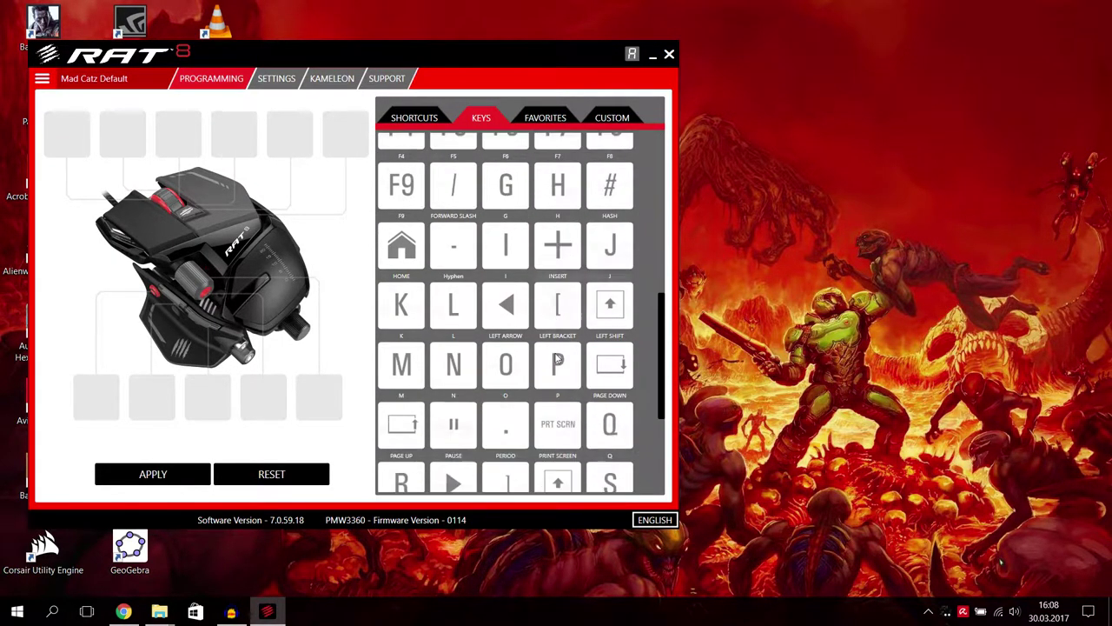
scroll(514, 347, down, 2)
scroll(514, 348, down, 1)
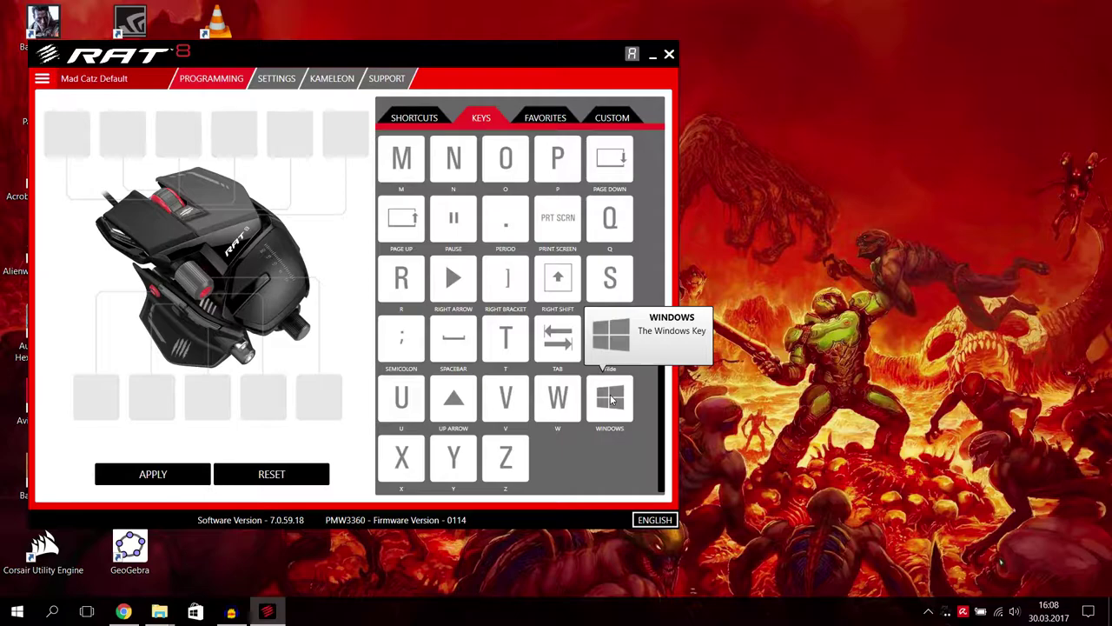
drag(611, 398, 139, 395)
Step: Apply the Windows-key assignment without uploading, and test it by opening and closing Start
click(178, 474)
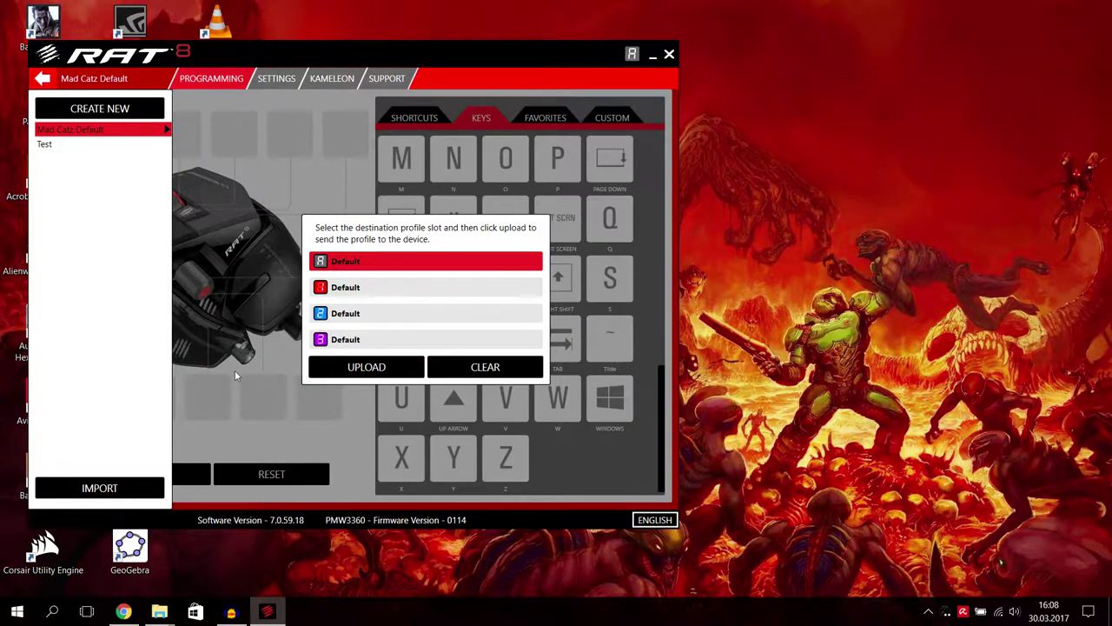
click(235, 372)
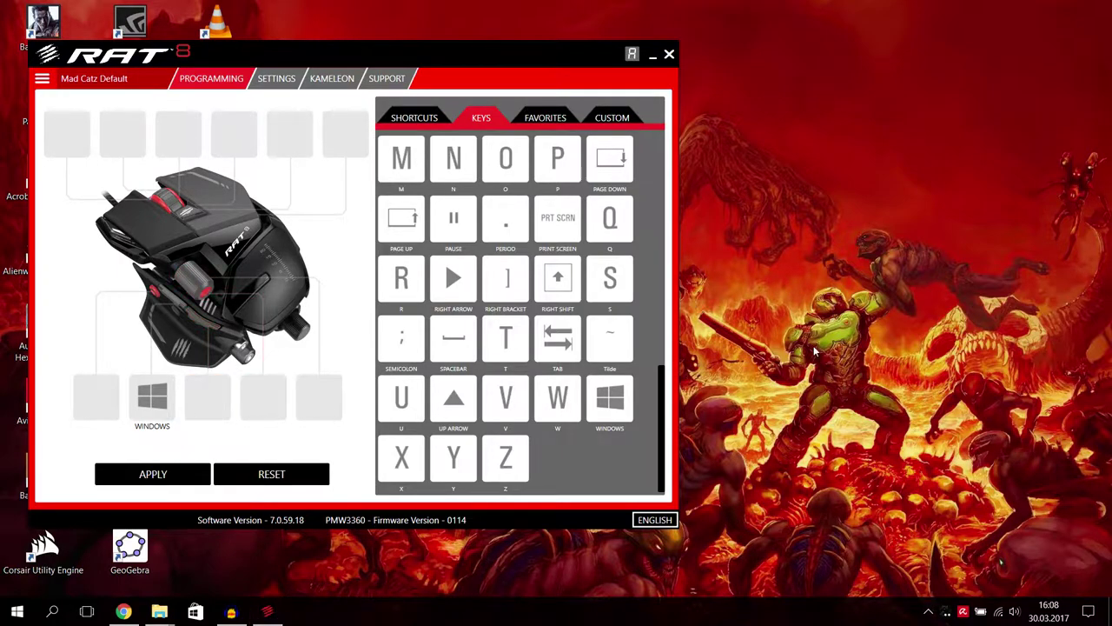
key(super)
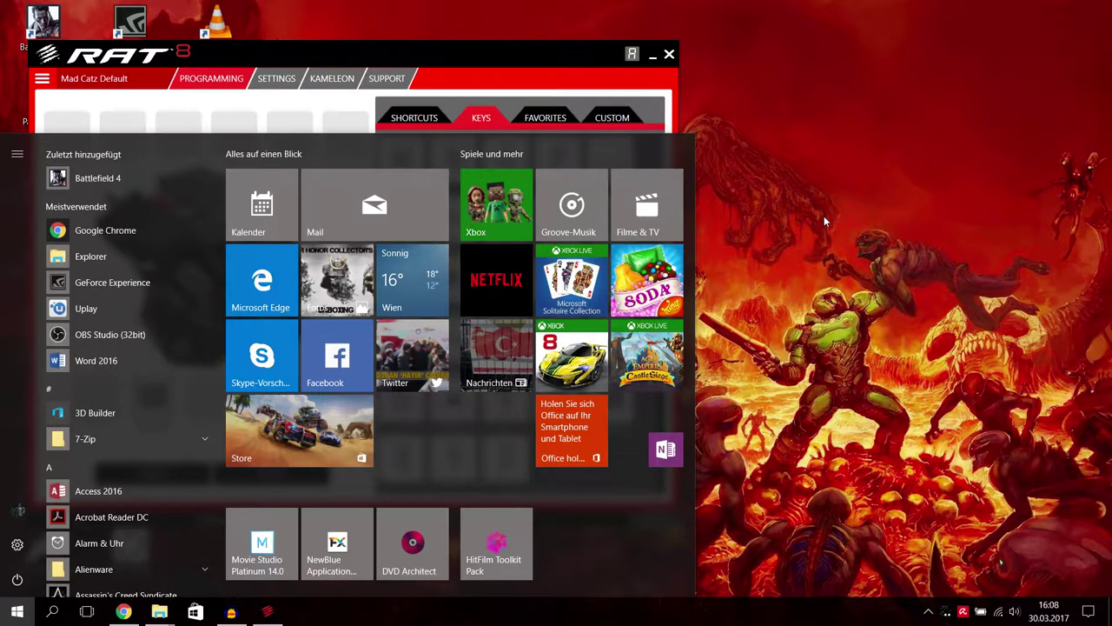
key(super)
key(super)
key(super)
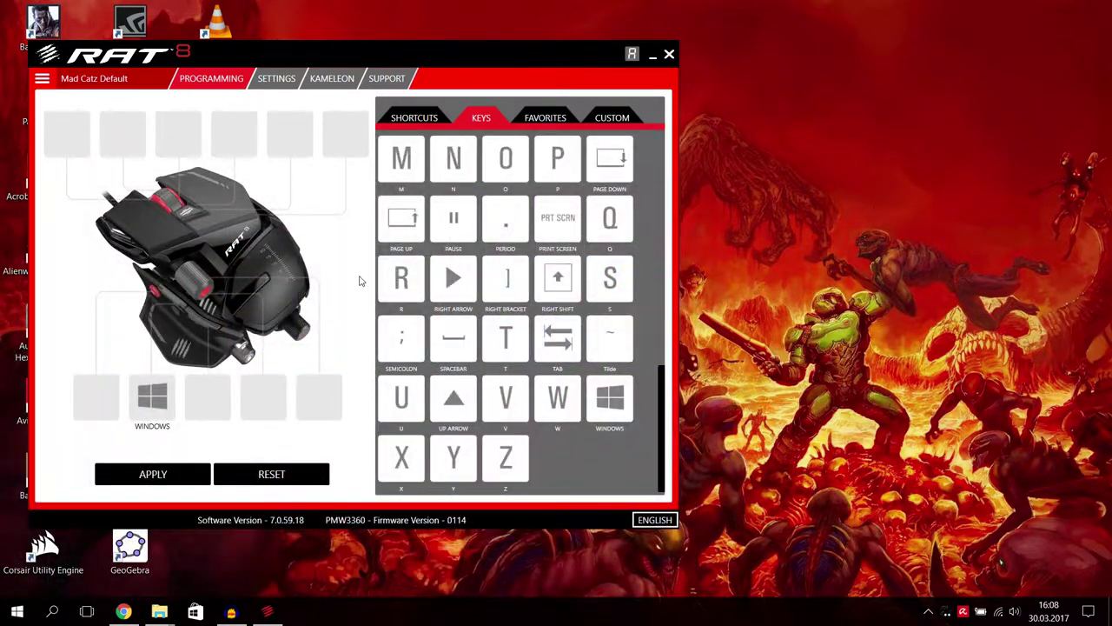
Step: Apply again and upload the profile to the mouse's profile slot
click(184, 469)
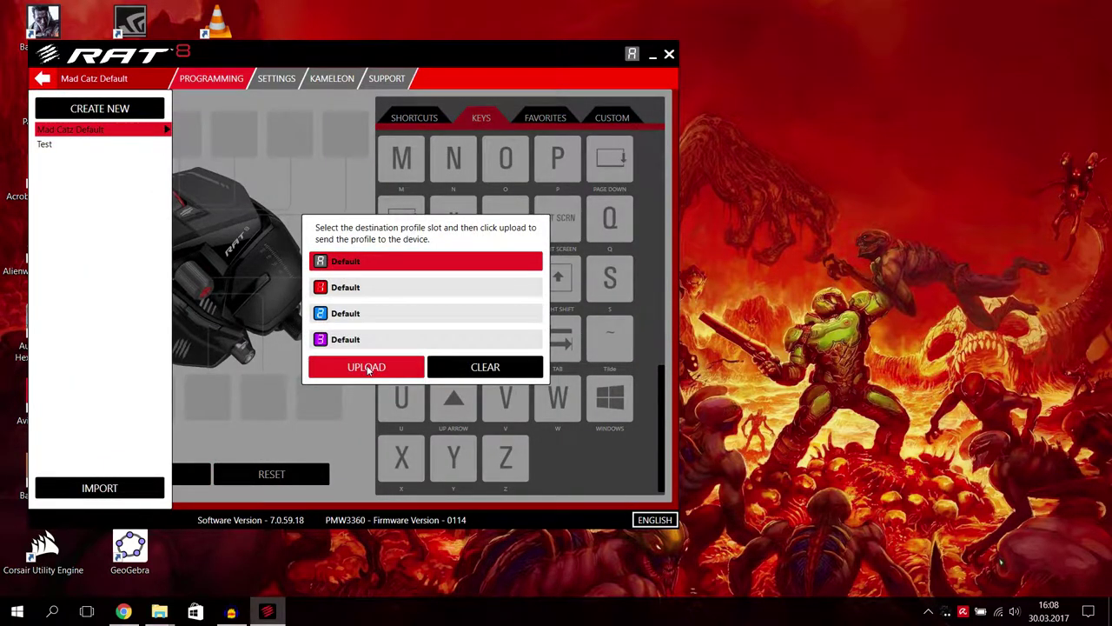
click(367, 367)
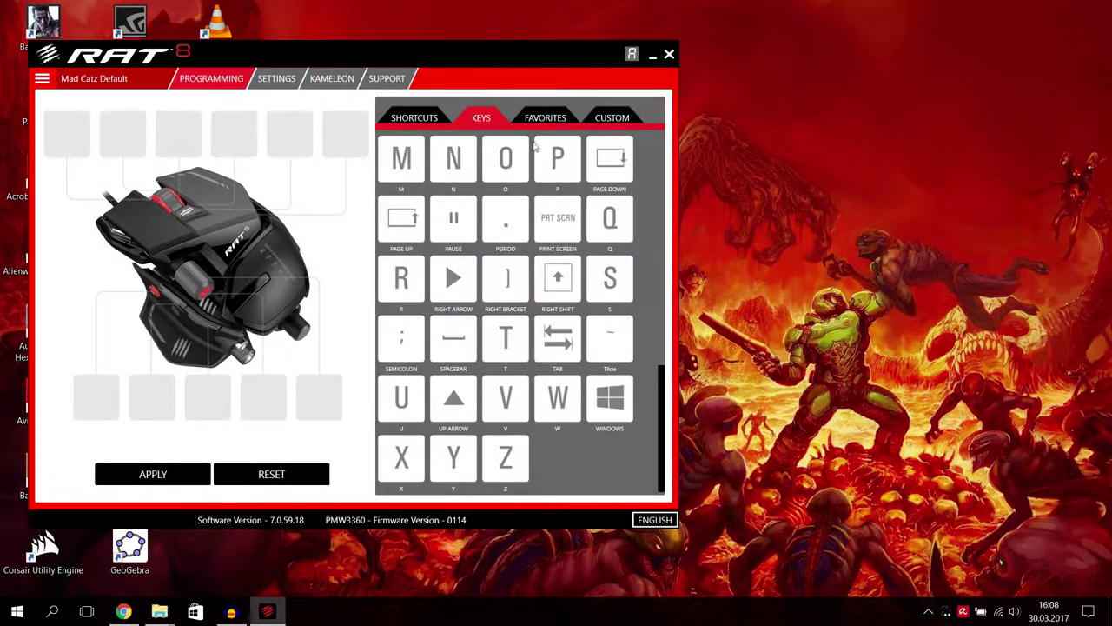
scroll(561, 206, up, 3)
Step: Add the Forwards shortcut to Favorites, remove it again, and show the Custom tab
scroll(560, 206, up, 5)
click(545, 117)
click(481, 117)
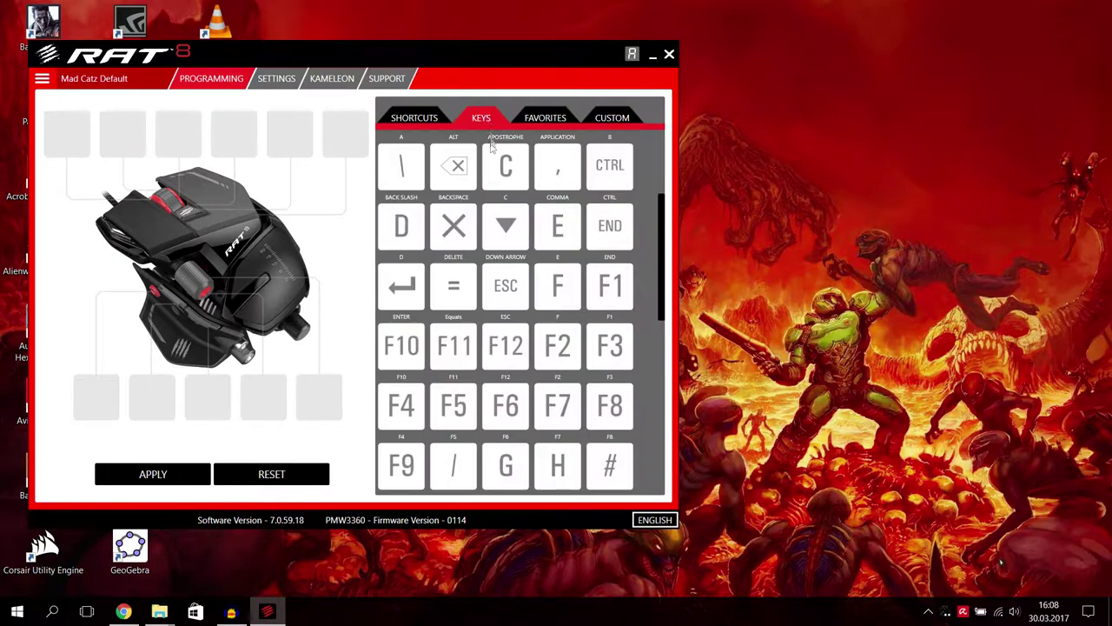
click(421, 119)
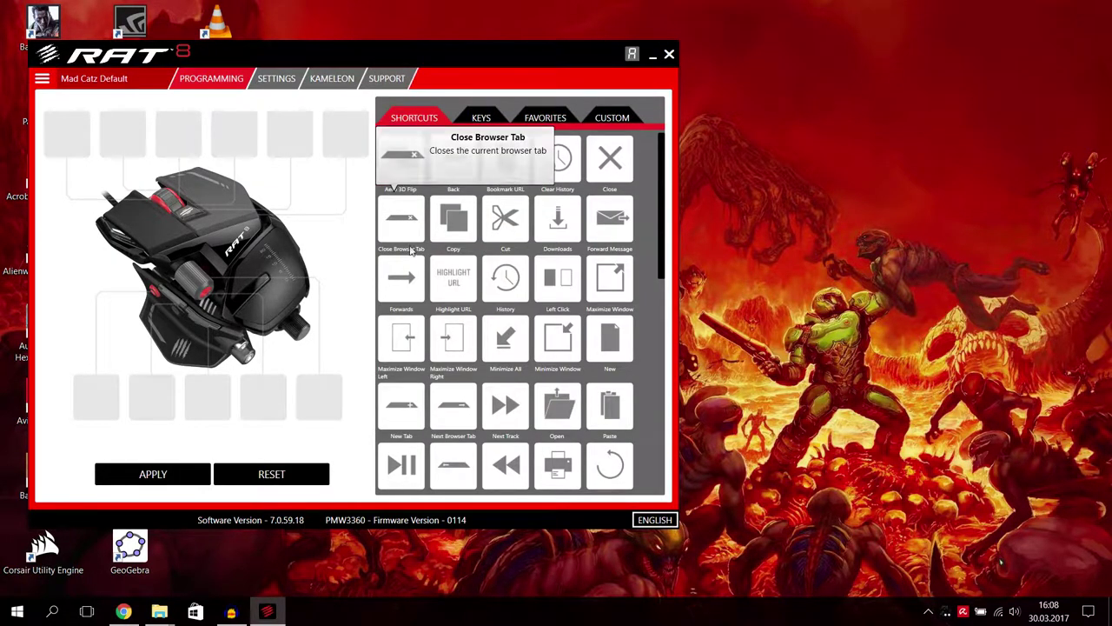
click(442, 287)
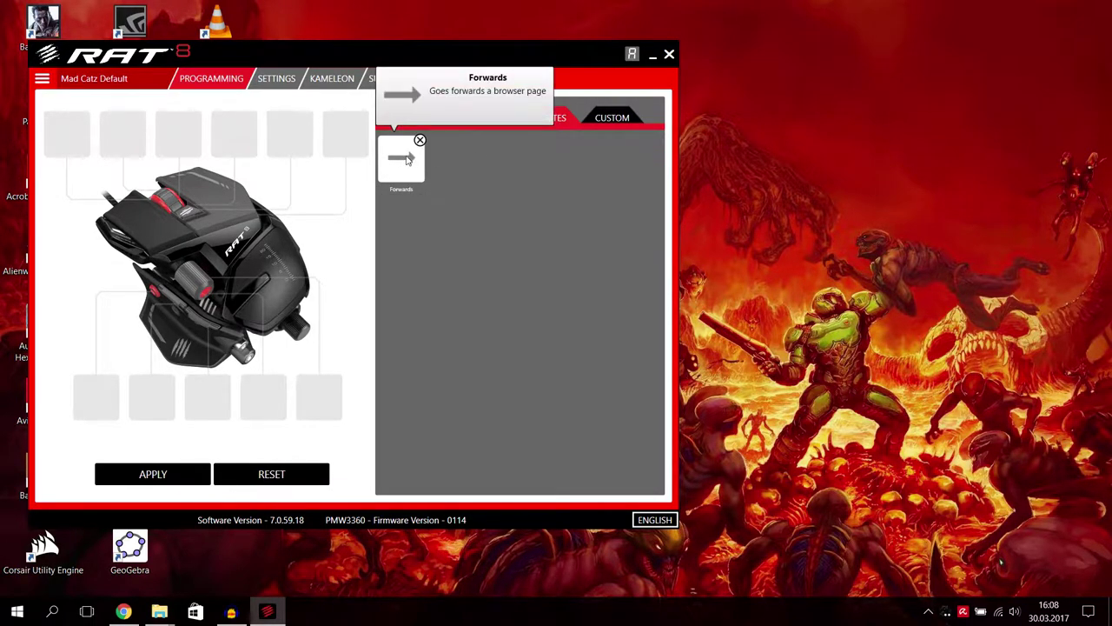
click(421, 141)
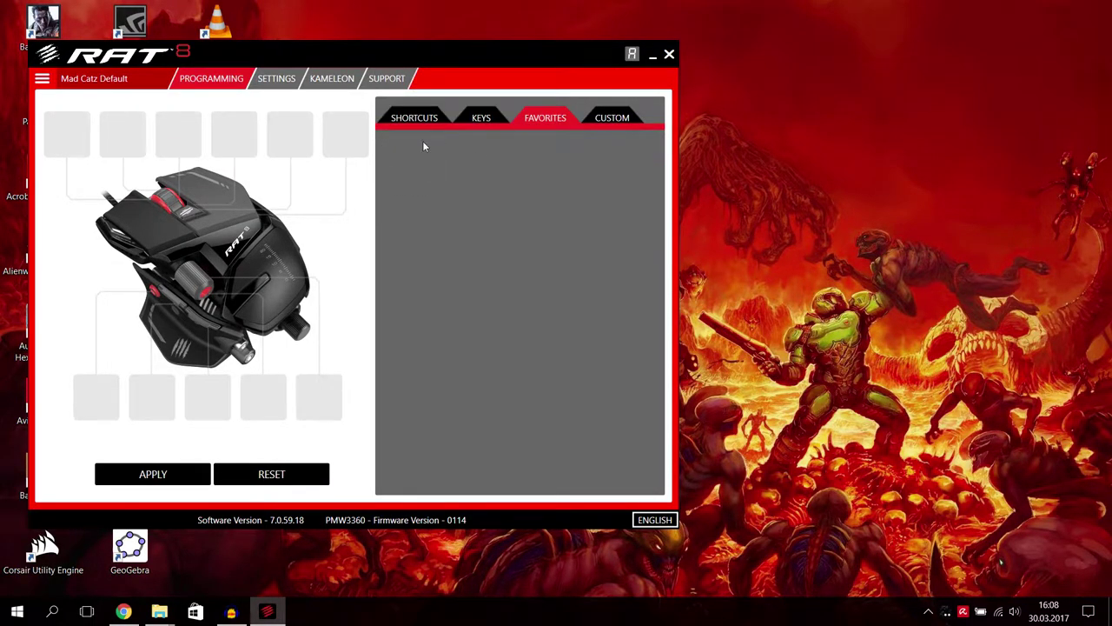
click(612, 119)
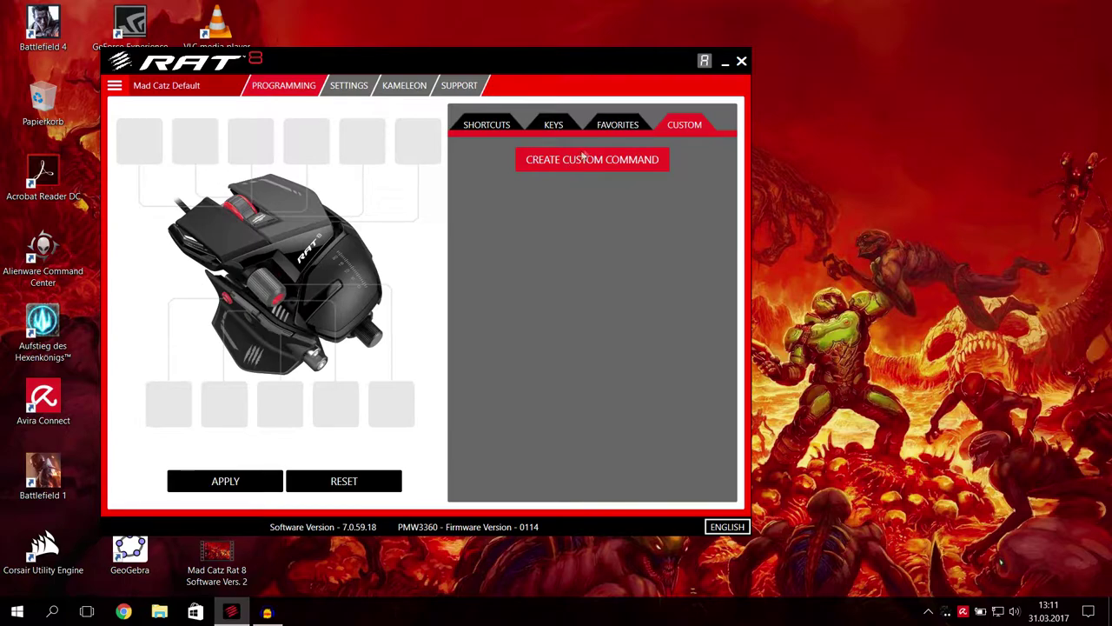
Step: Flip through the Shortcuts, Keys, Favorites and Custom tabs, ending on Custom
click(478, 125)
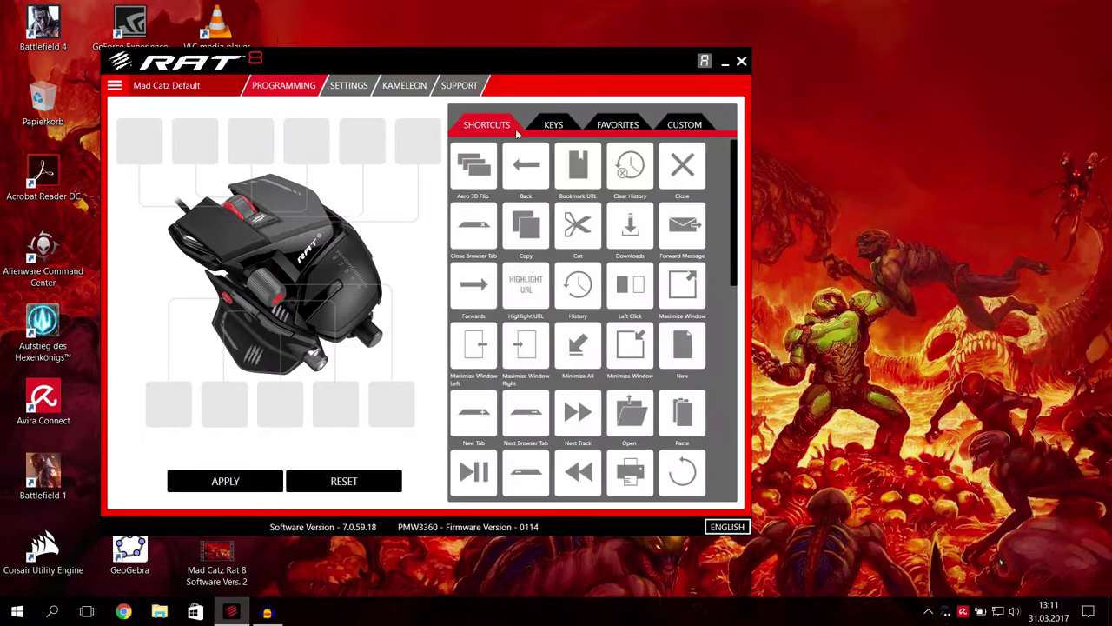
click(554, 124)
click(618, 125)
click(676, 126)
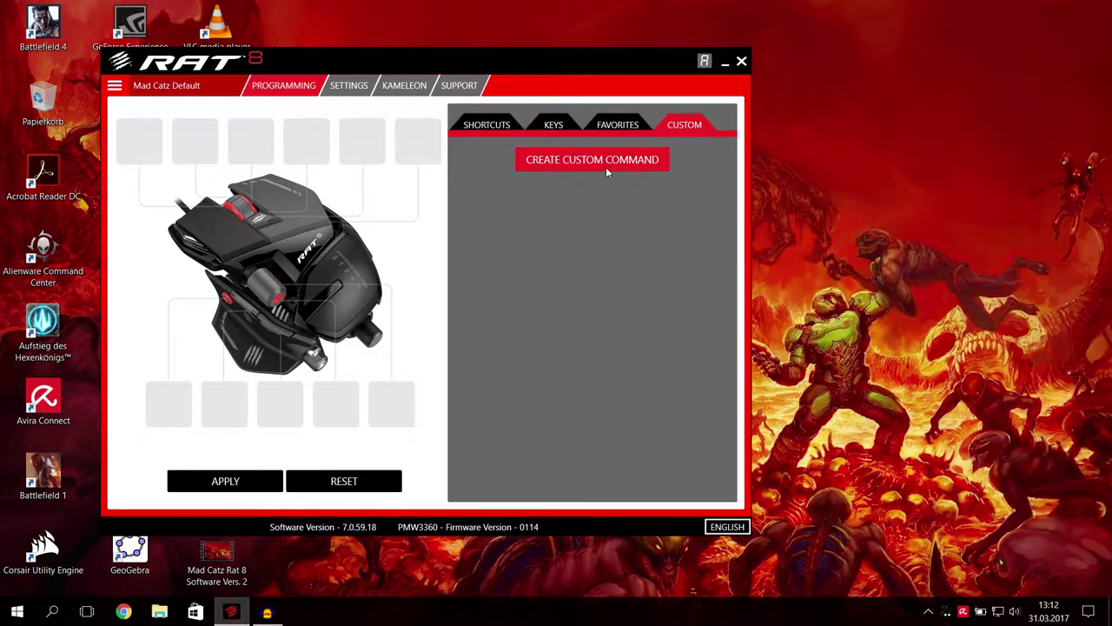
click(485, 125)
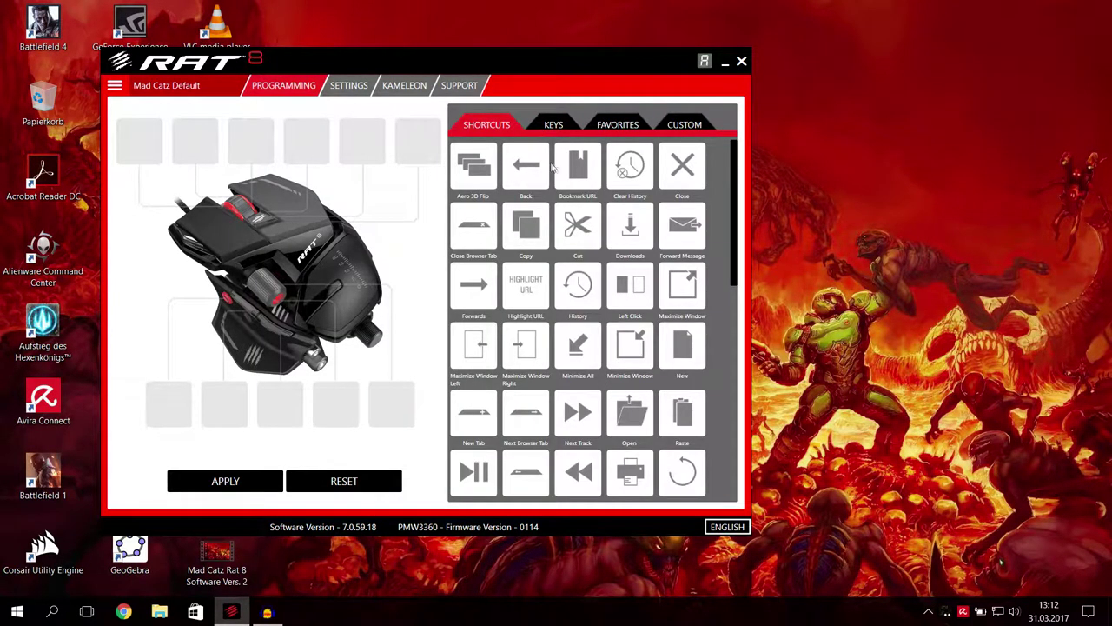
click(683, 126)
Step: Create a custom command named Pistol with a pistol icon that sends the 2 key
click(611, 167)
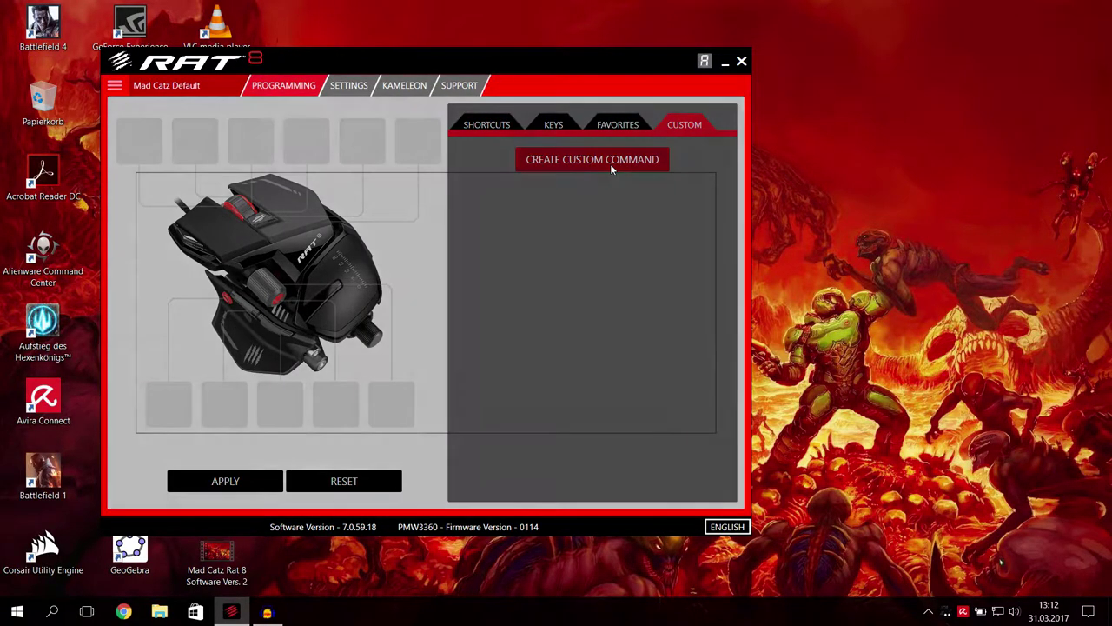
click(272, 213)
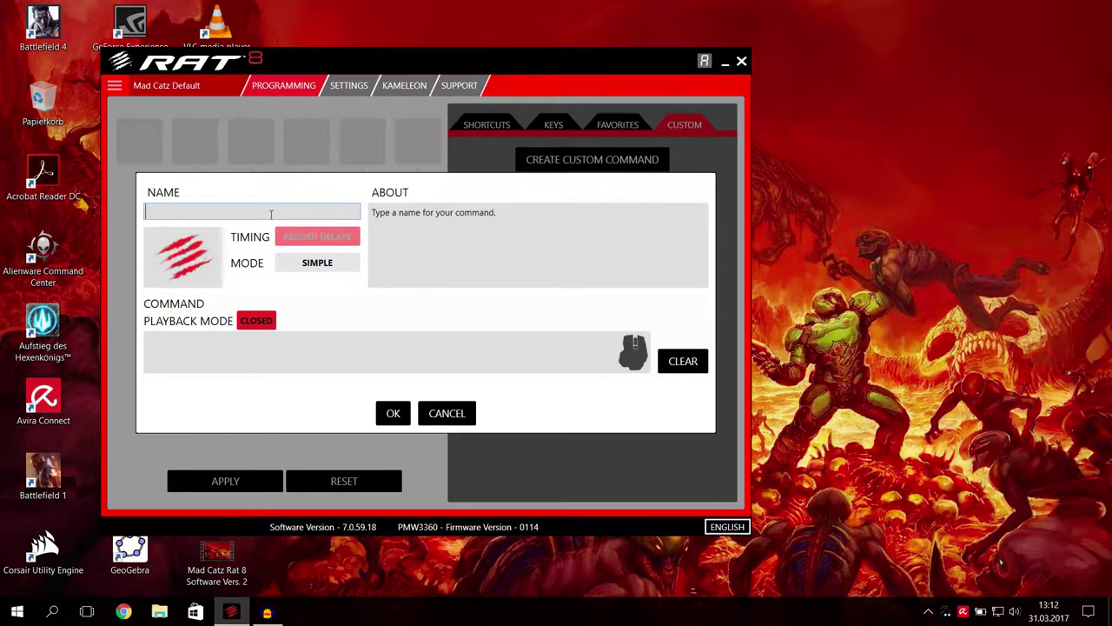
text(Pistol)
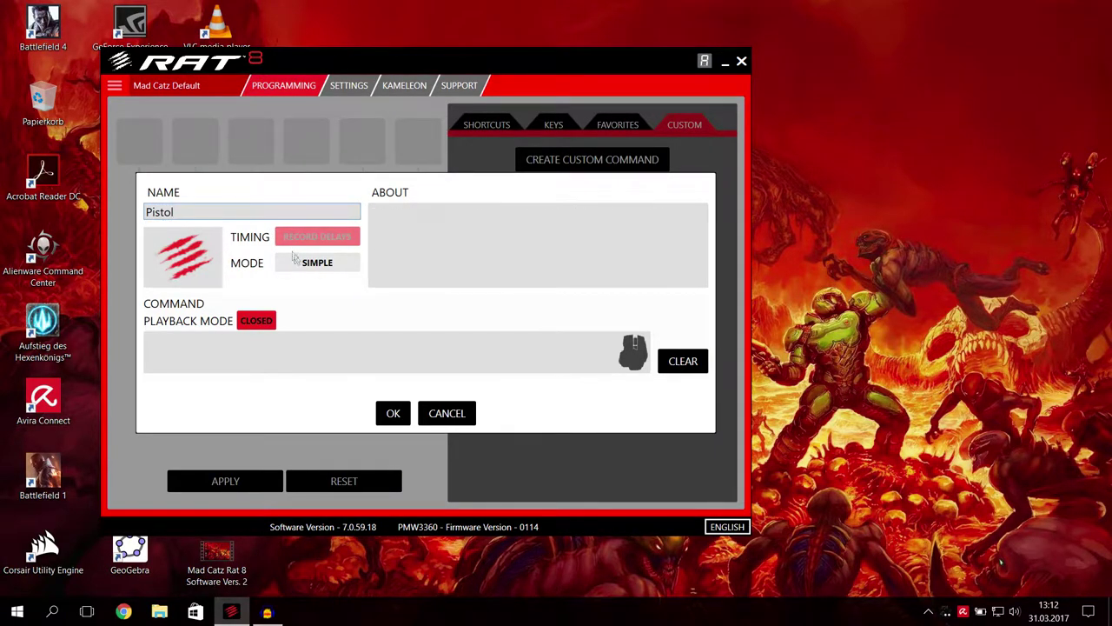
click(192, 248)
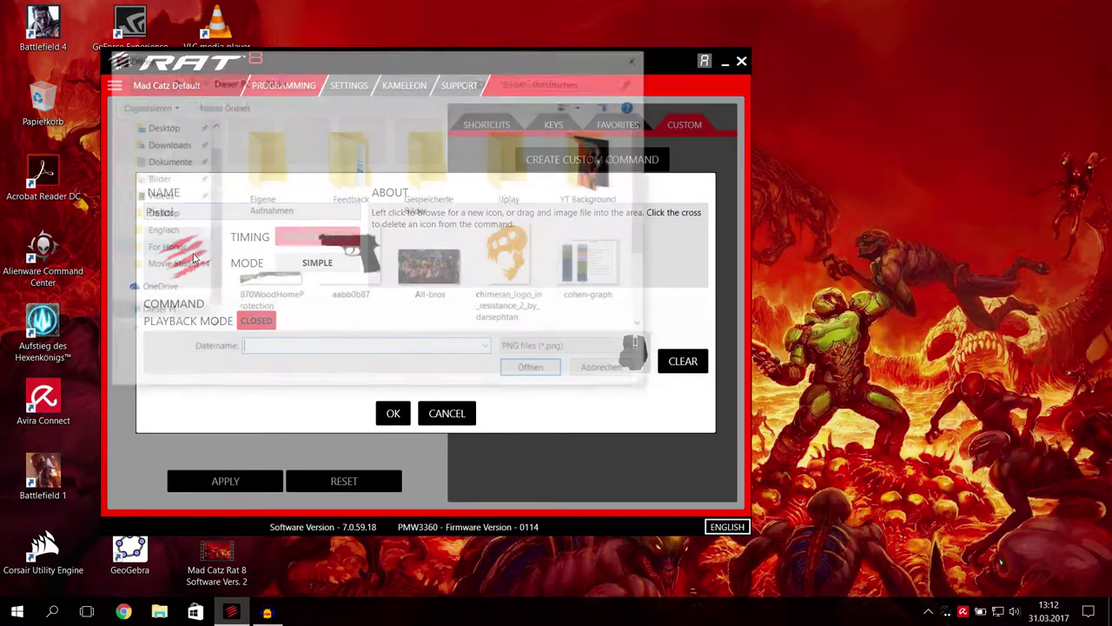
double_click(350, 255)
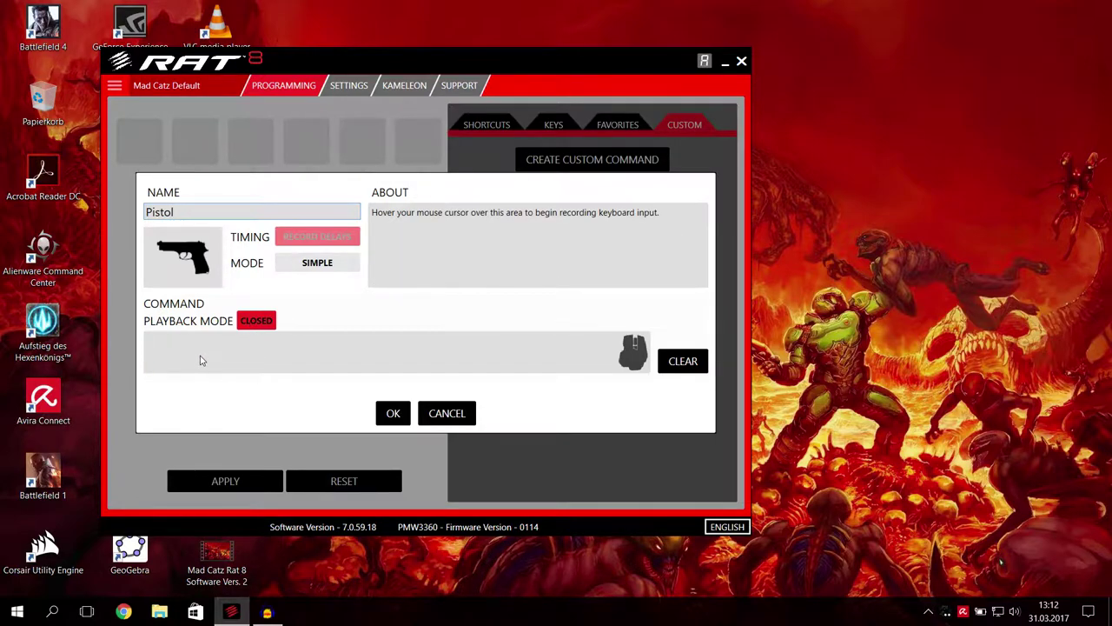
key(2)
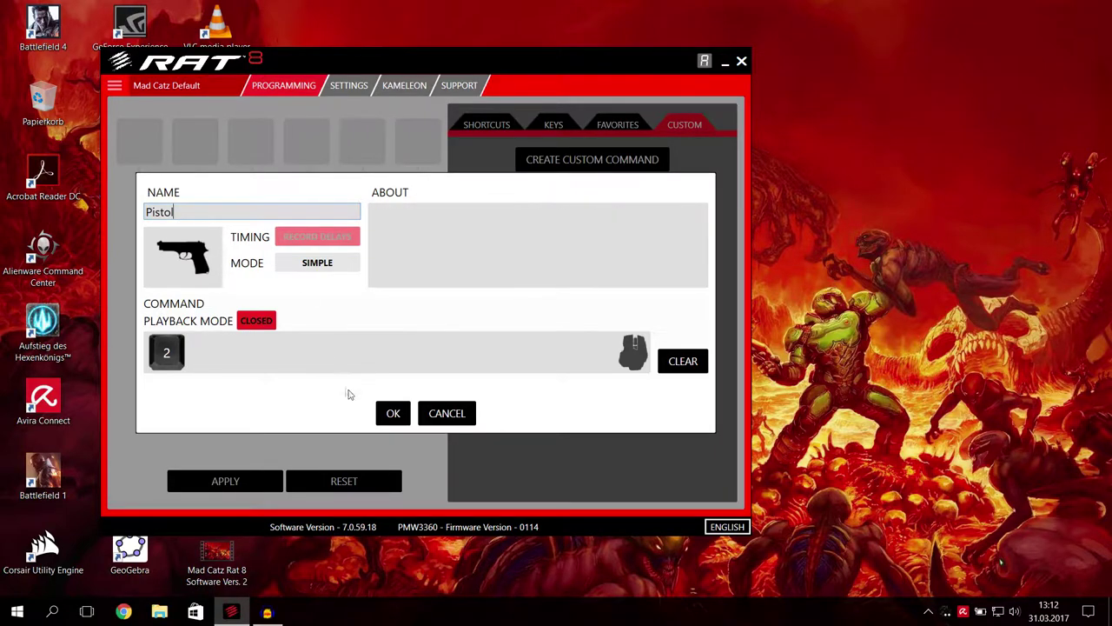
click(391, 409)
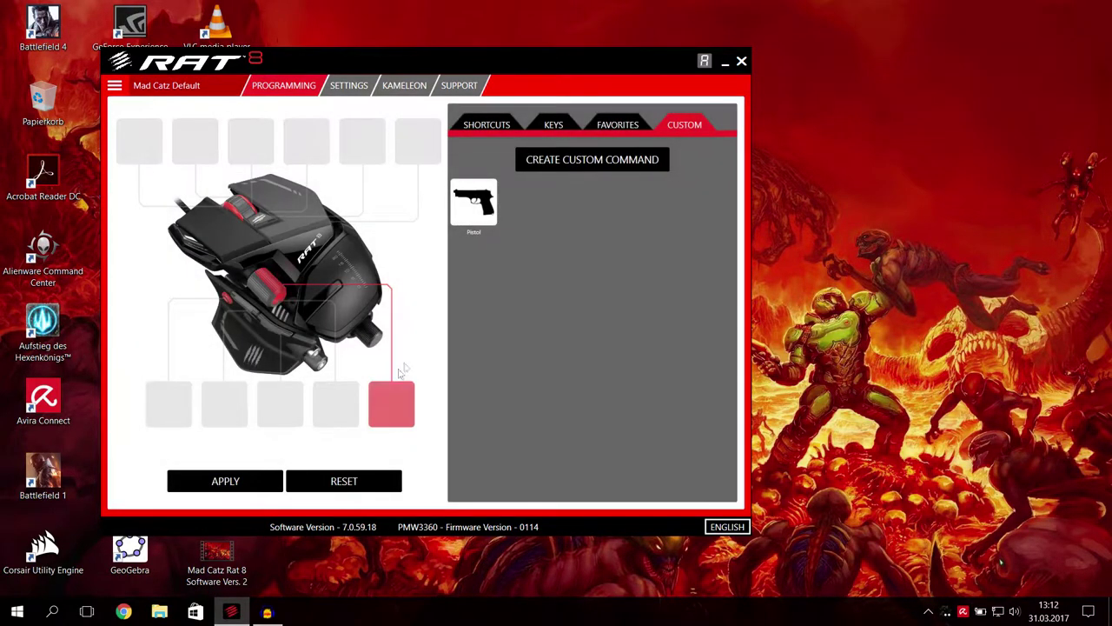
Step: Drag the Pistol command among the lower button slots until it sits on the middle one
mouse_move(483, 220)
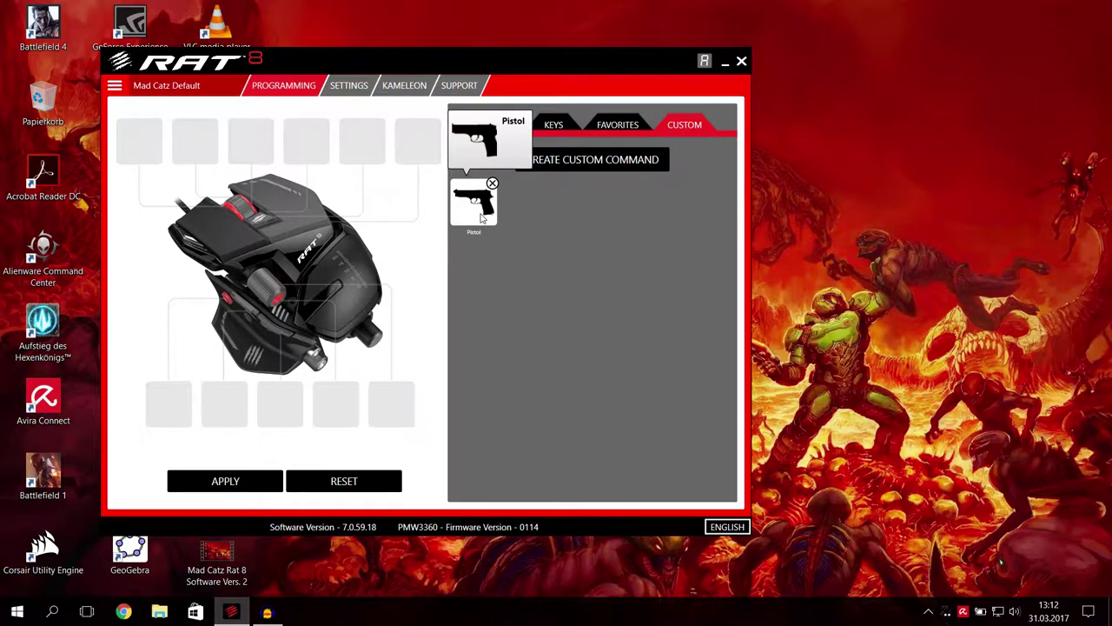
drag(483, 221, 265, 396)
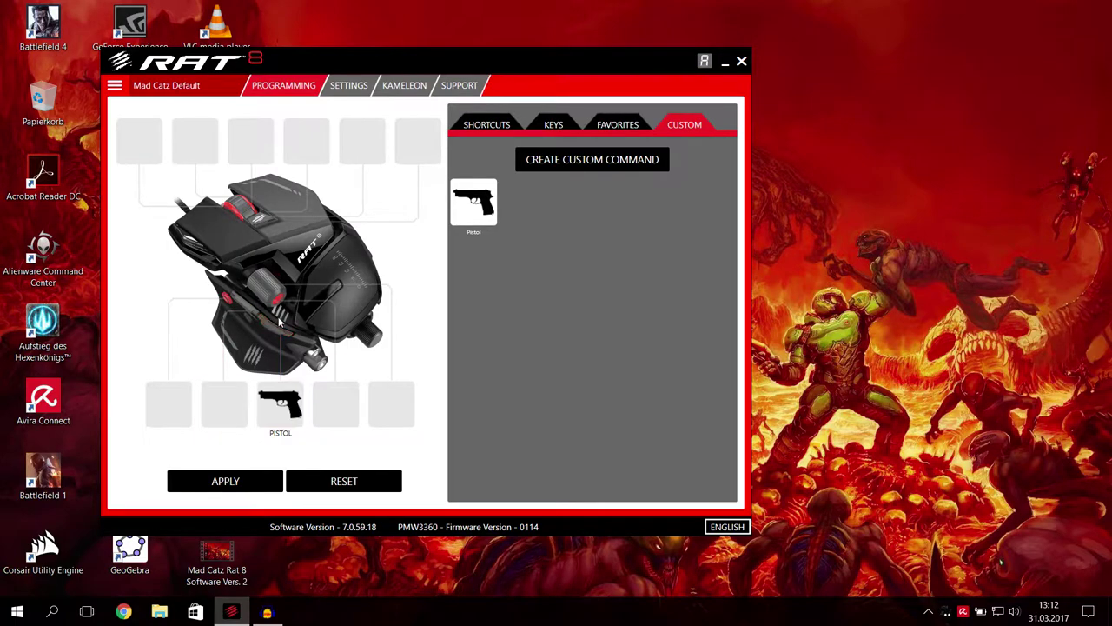
mouse_move(267, 396)
drag(270, 395, 239, 408)
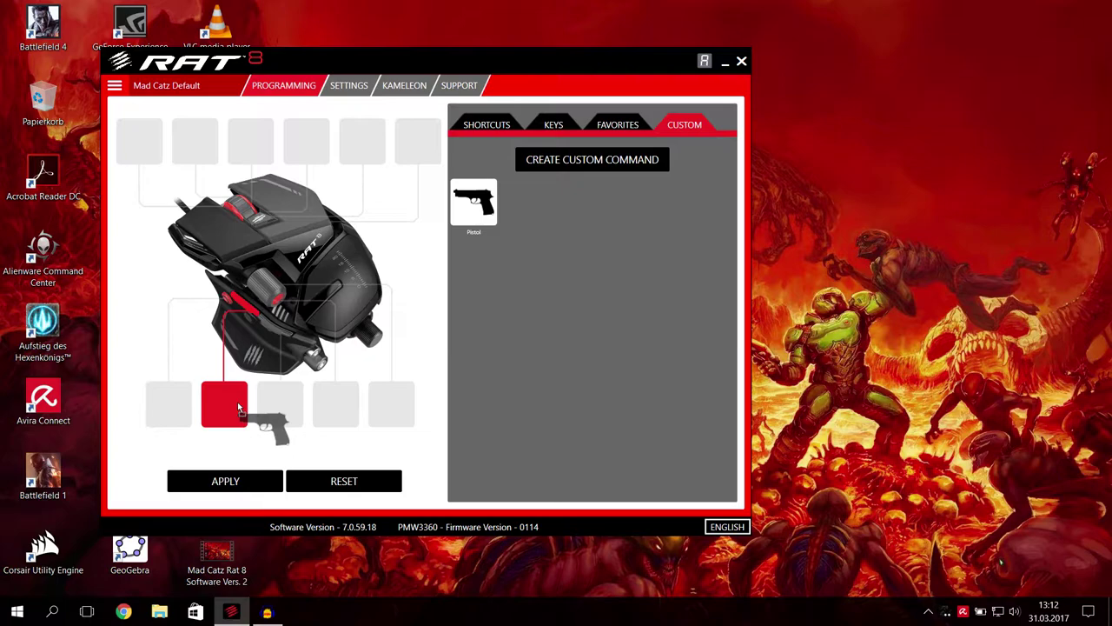
mouse_move(238, 405)
mouse_down()
mouse_move(284, 402)
mouse_move(243, 414)
mouse_up()
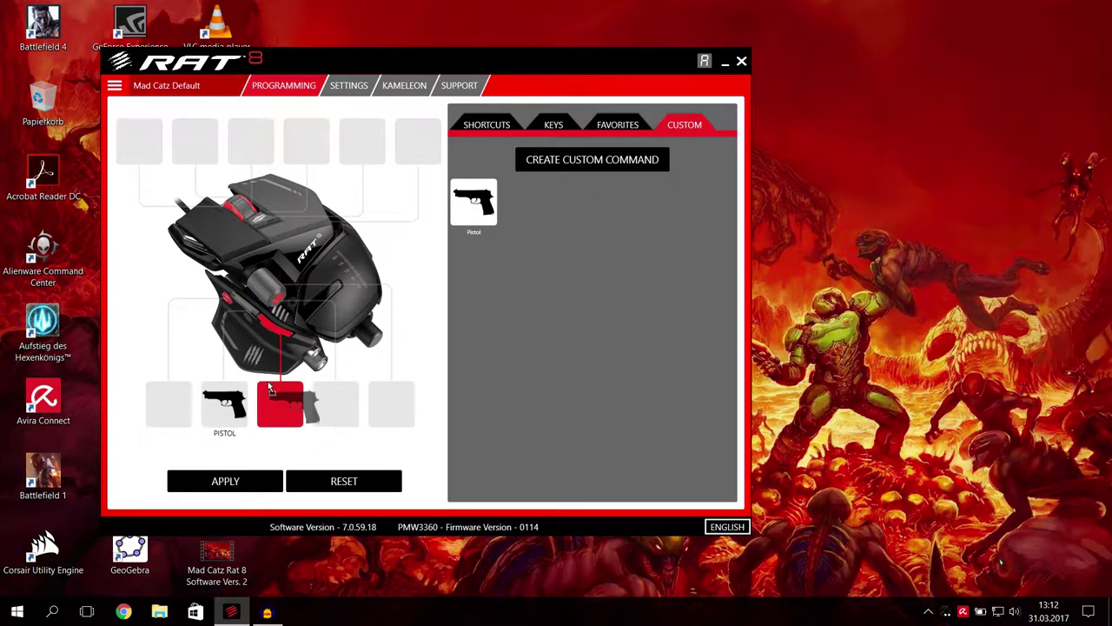
drag(282, 402, 412, 284)
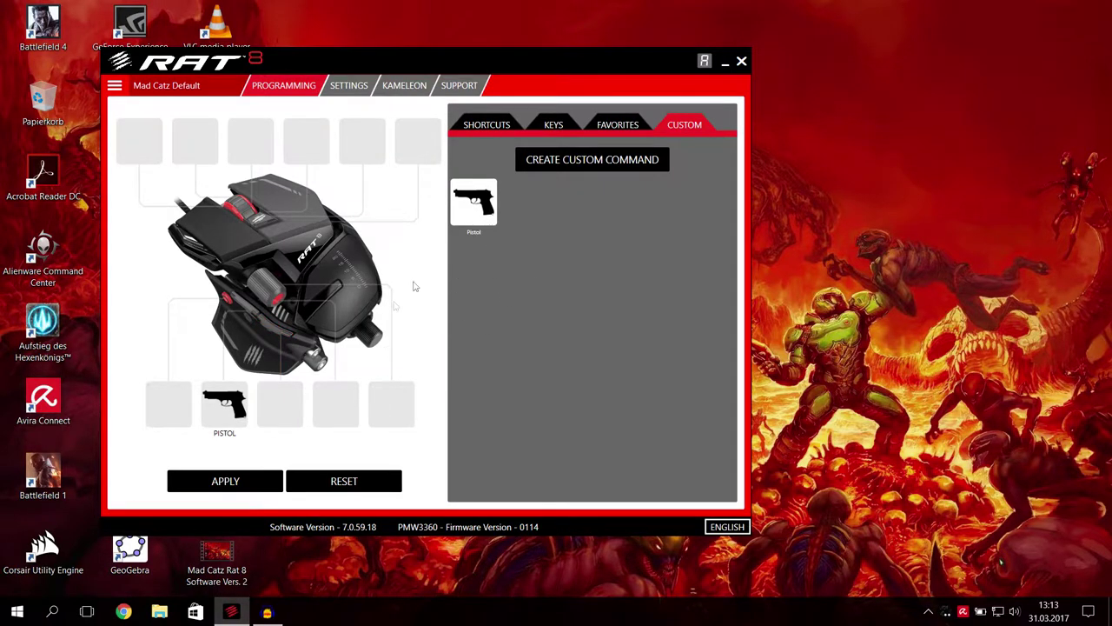
drag(224, 402, 287, 404)
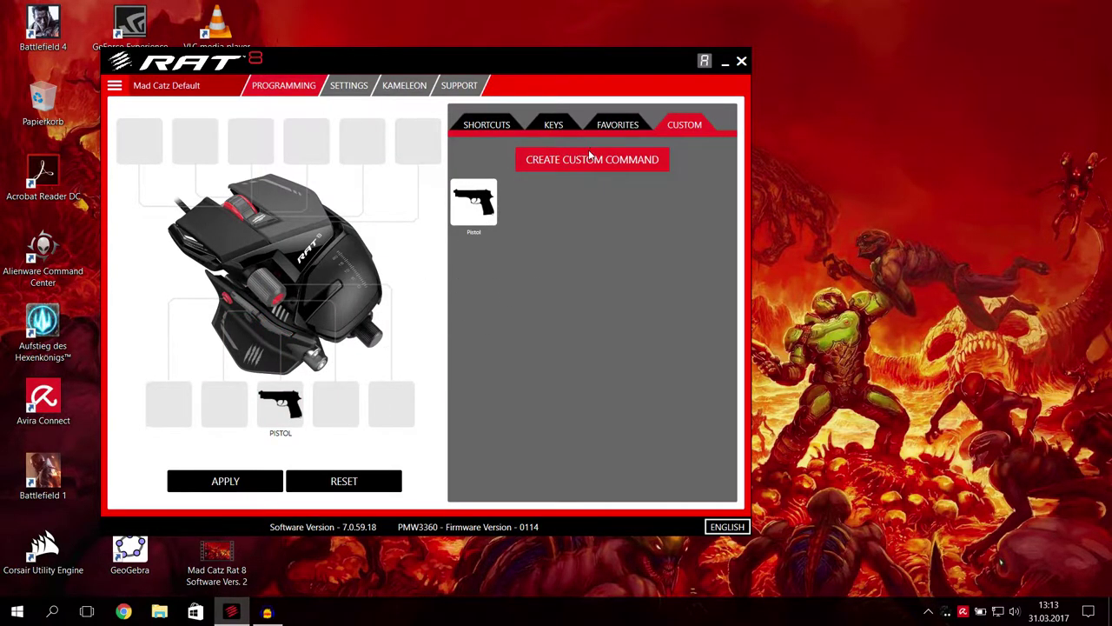
click(588, 155)
Step: Name the new custom command 'Shotgun' and switch it to Advanced mode
click(281, 209)
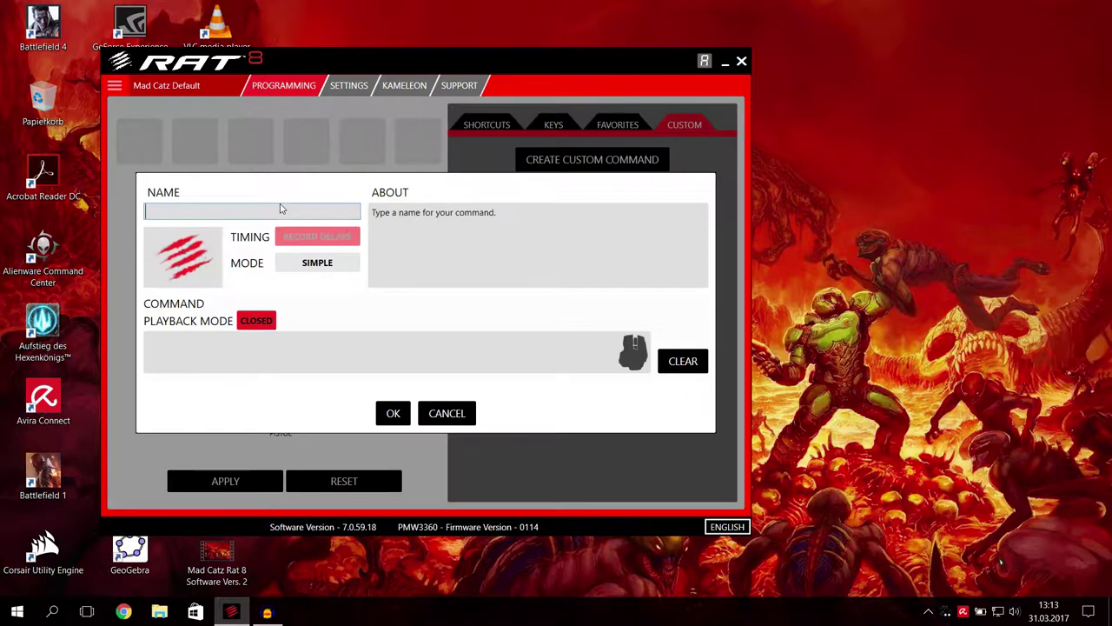
text(Shotgun)
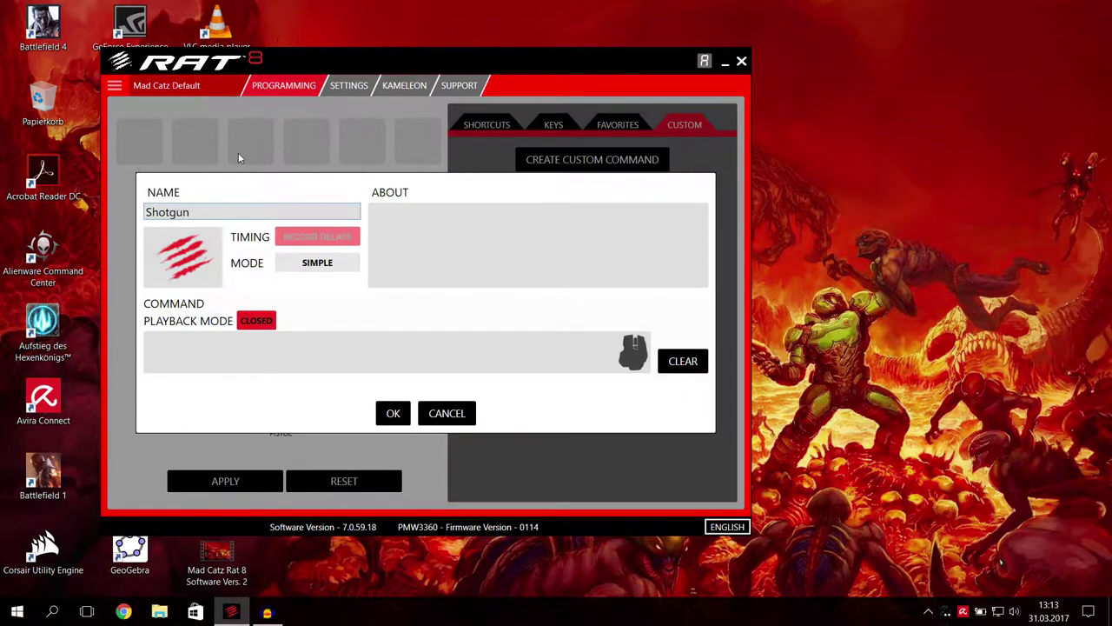
mouse_move(315, 265)
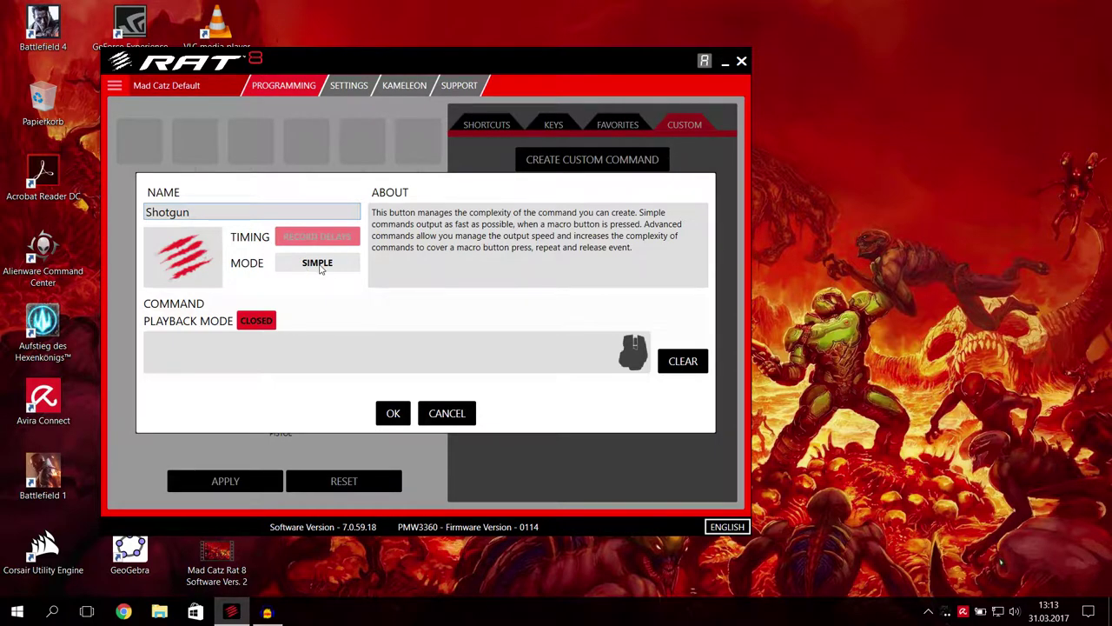
click(318, 265)
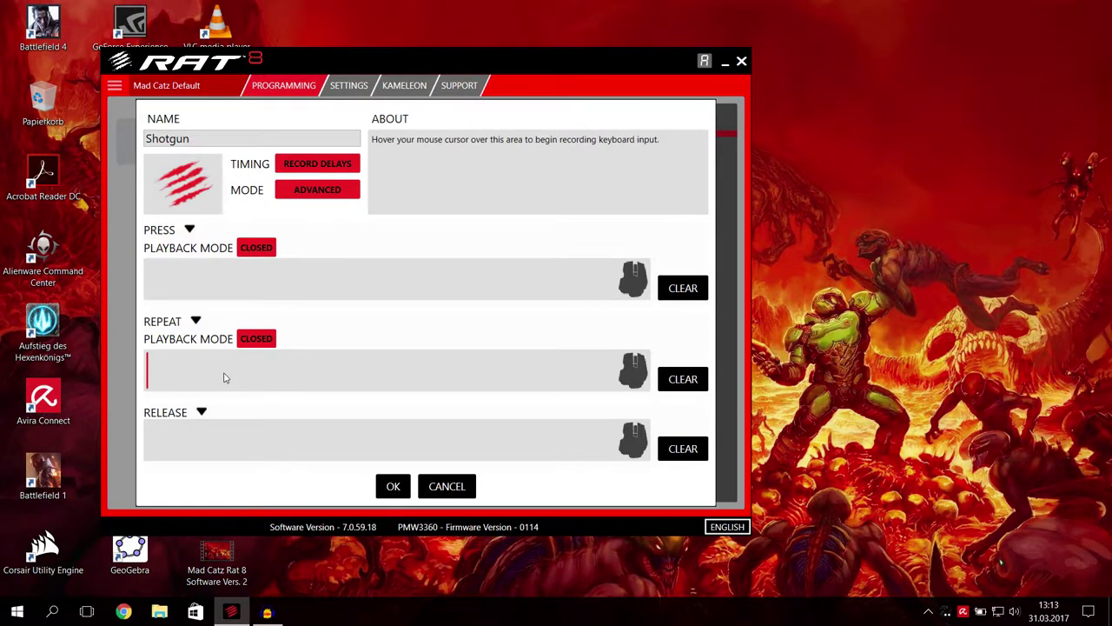
Step: Select the Press part for recording, trying Repeat before returning to Press
mouse_move(223, 377)
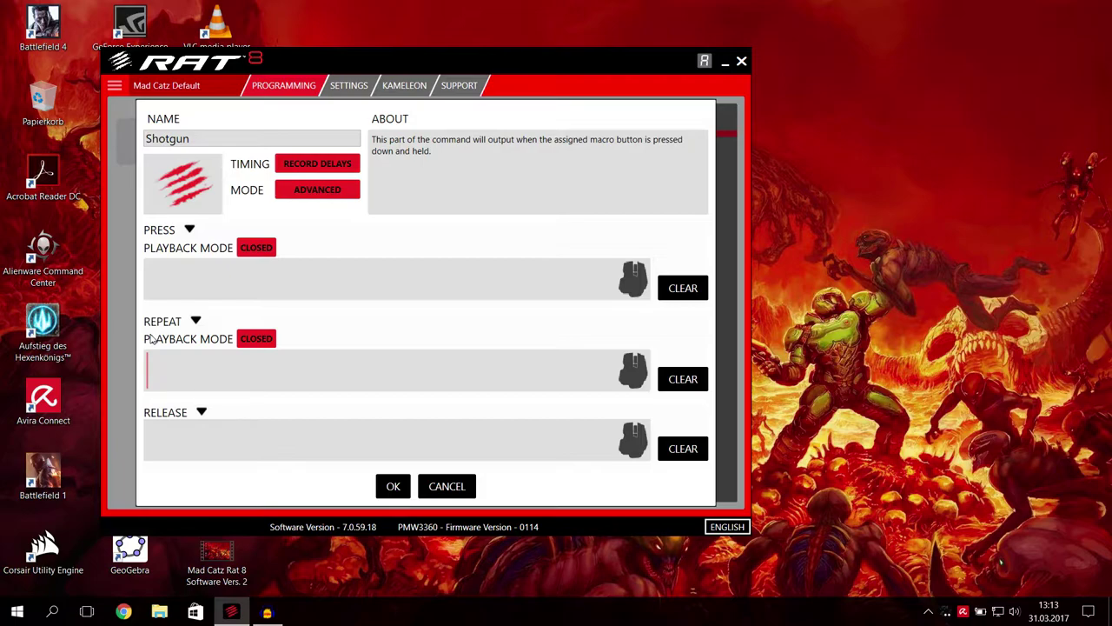
click(171, 239)
click(187, 373)
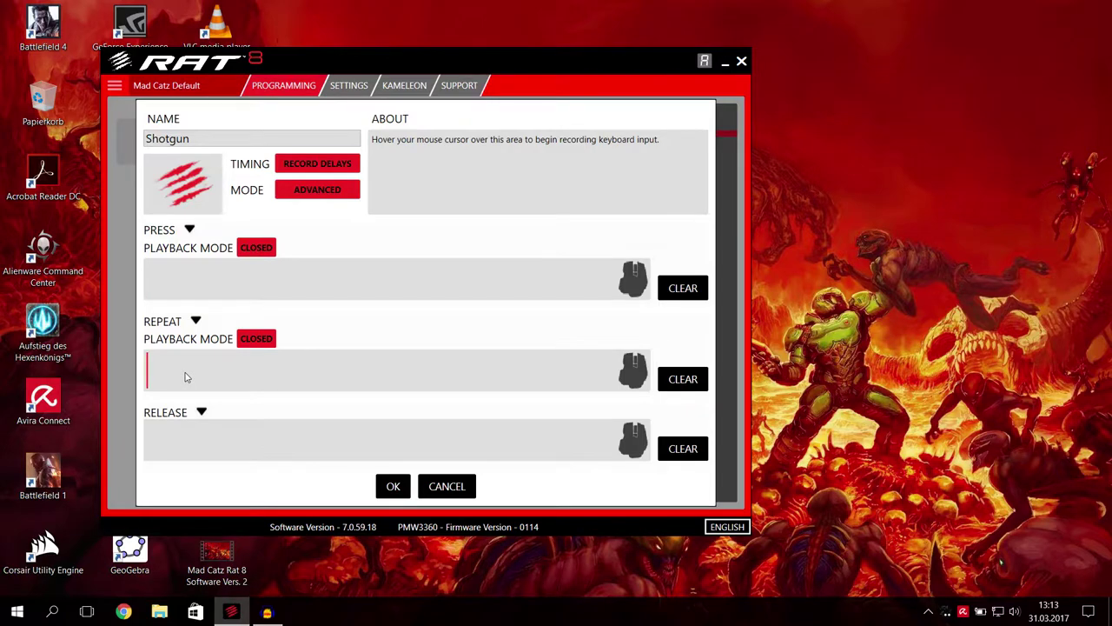
click(171, 292)
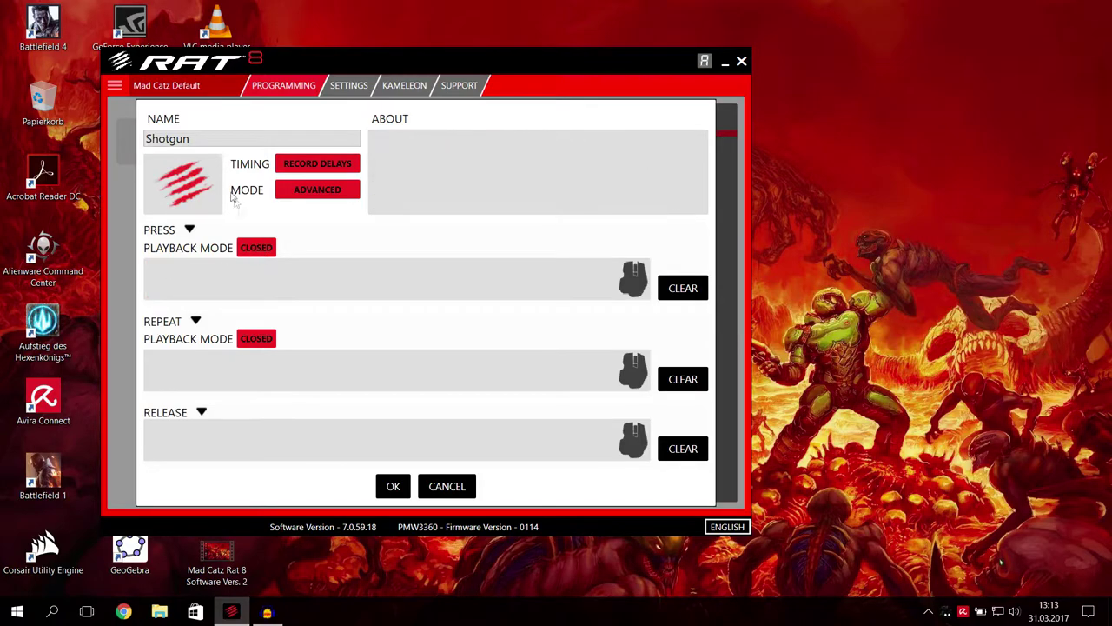
Step: Set the icon to the 870WoodHomeProtection shotgun image and record key 1
click(201, 185)
double_click(270, 265)
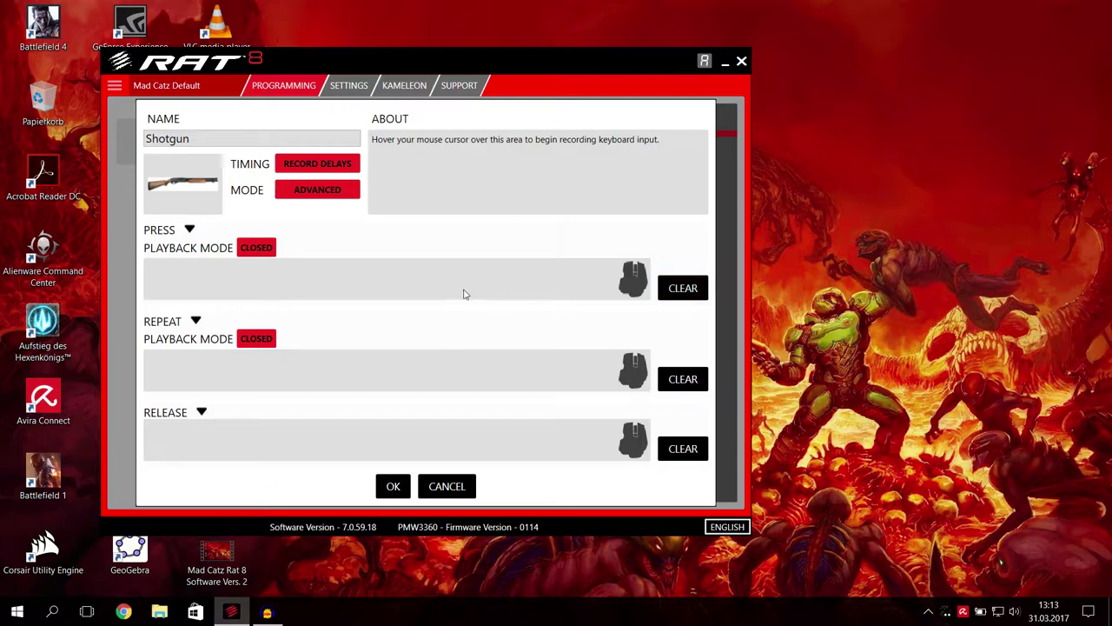
key(1)
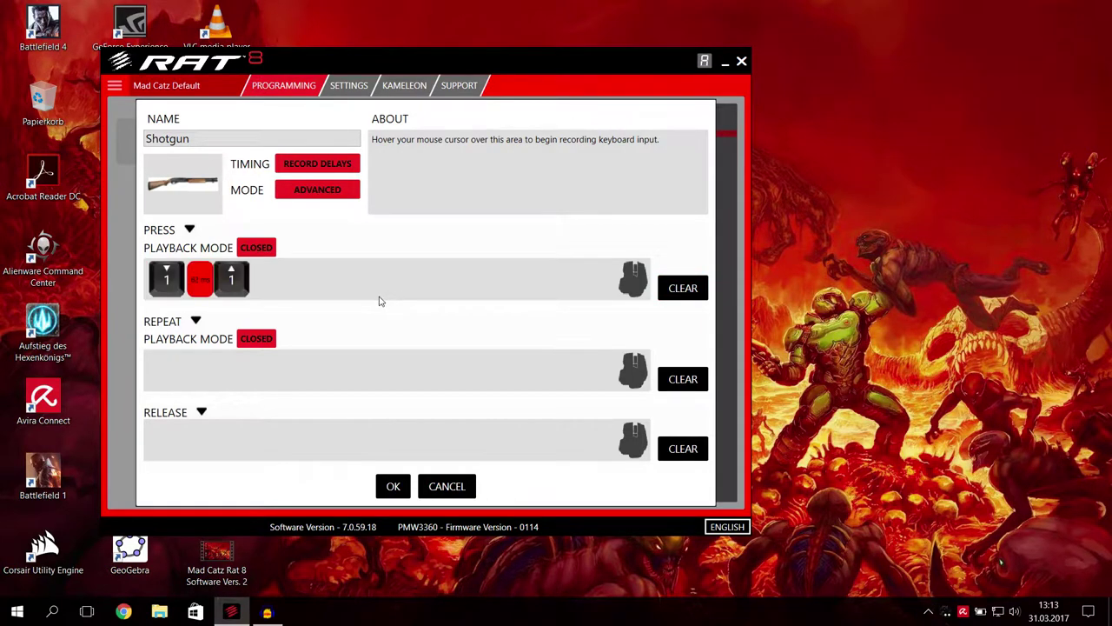
Step: Set the key delay to 20 ms in the Time Editor, apply it, and save Shotgun
click(198, 289)
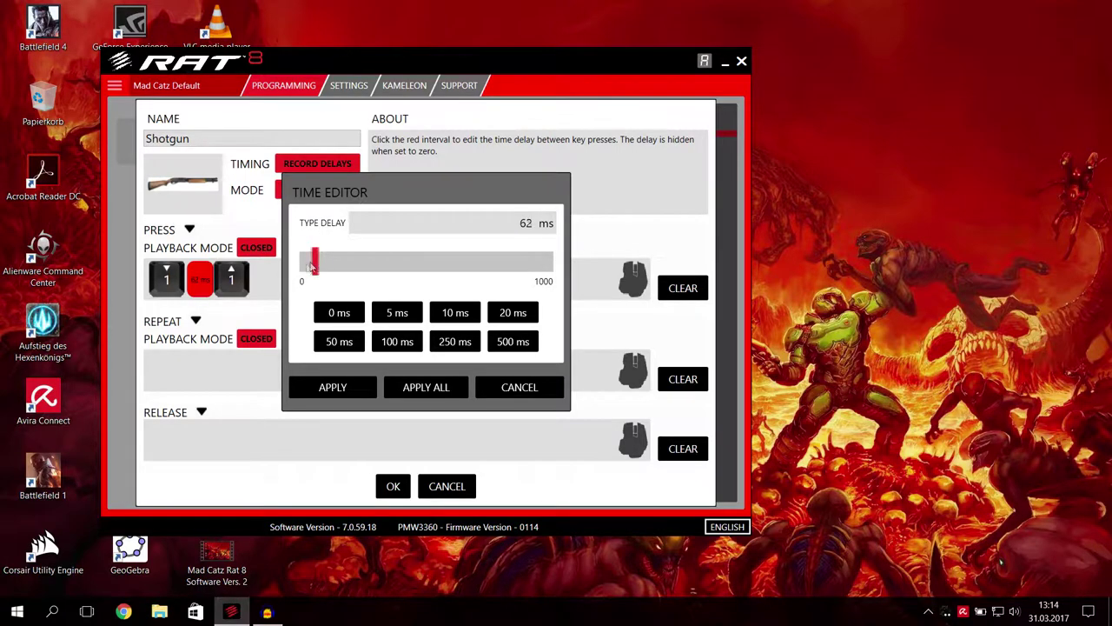
mouse_move(317, 276)
mouse_down()
mouse_move(299, 270)
mouse_move(561, 274)
mouse_move(299, 271)
mouse_up()
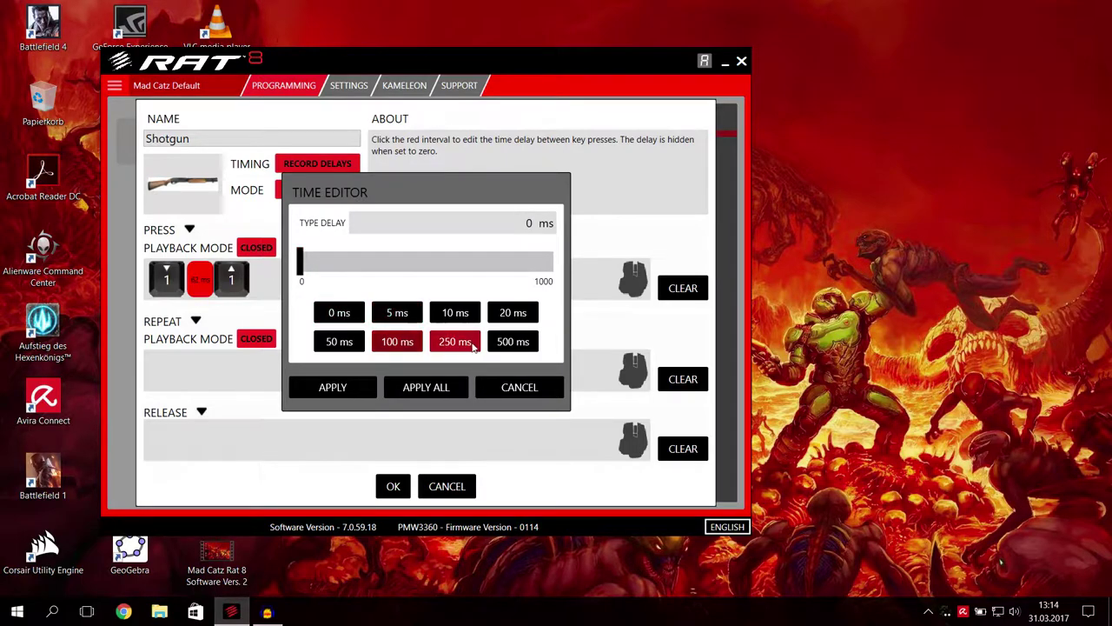
click(409, 317)
click(455, 313)
click(513, 313)
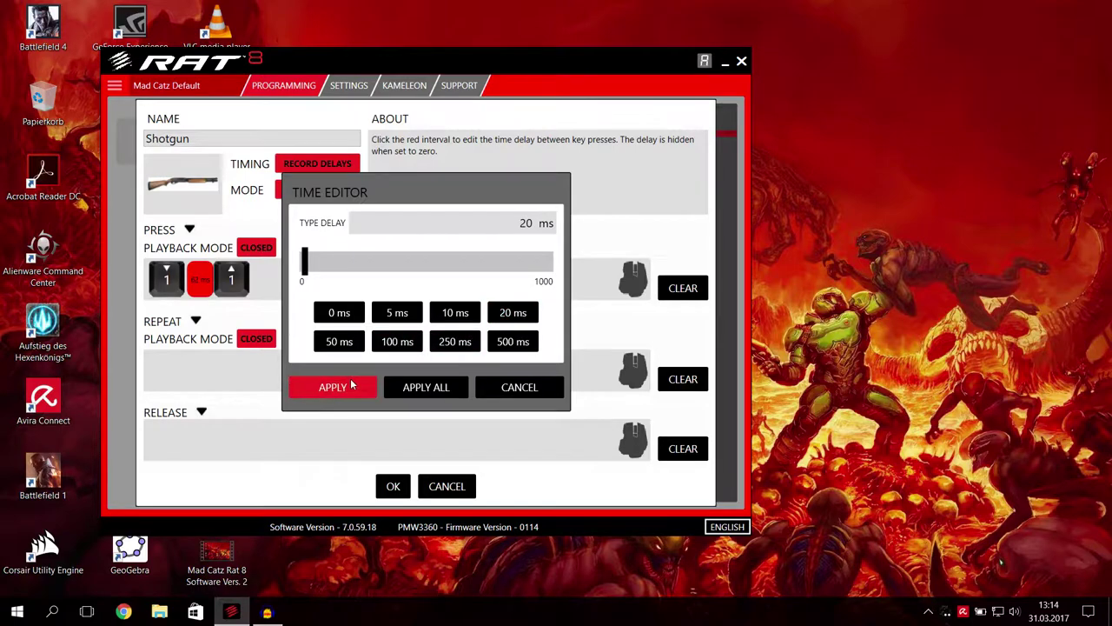
click(333, 387)
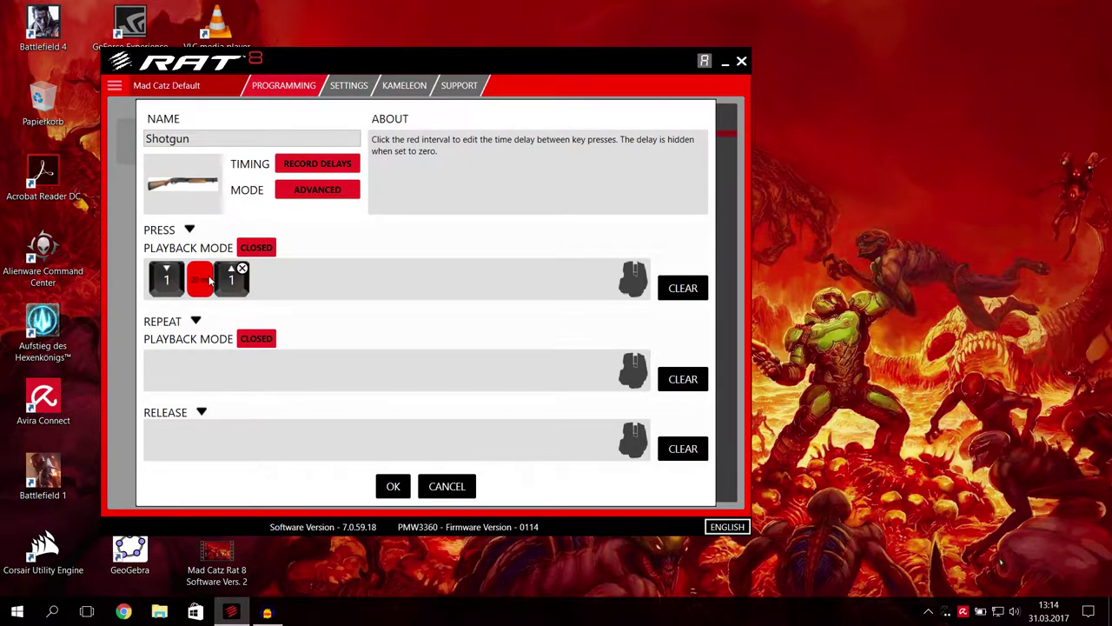
click(393, 487)
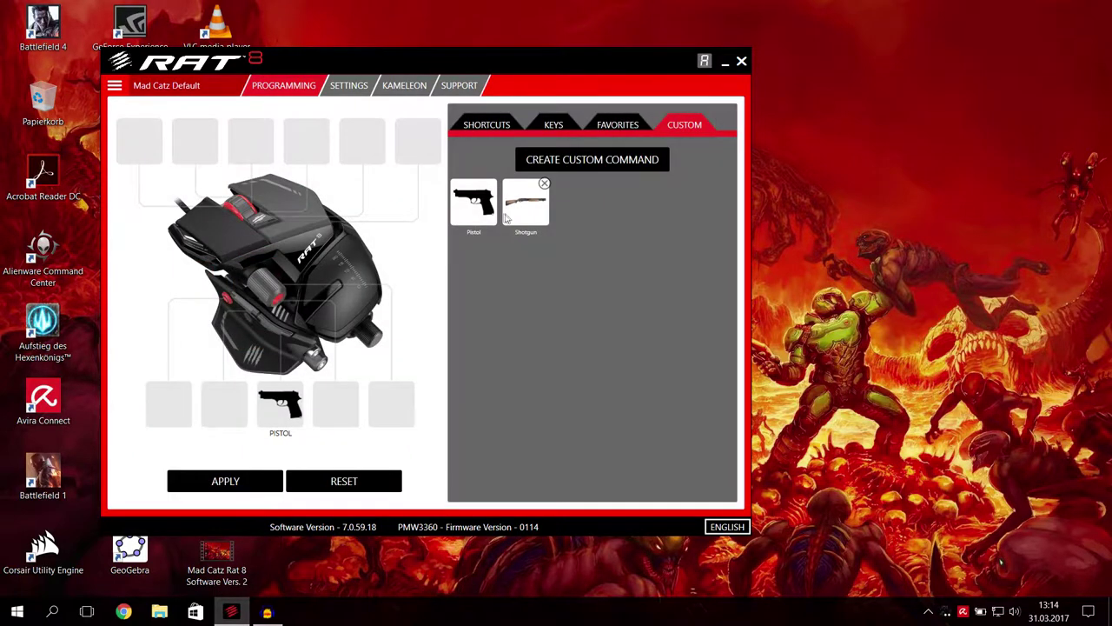
Step: Assign Shotgun to the fourth lower mouse button and start another custom command
drag(162, 165, 339, 401)
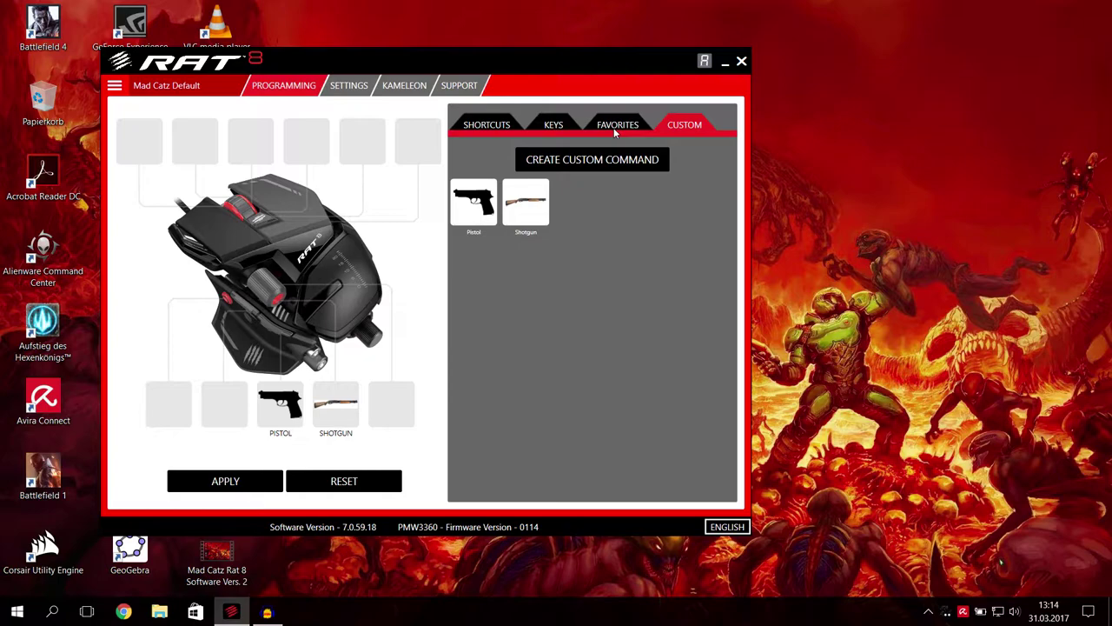
click(599, 165)
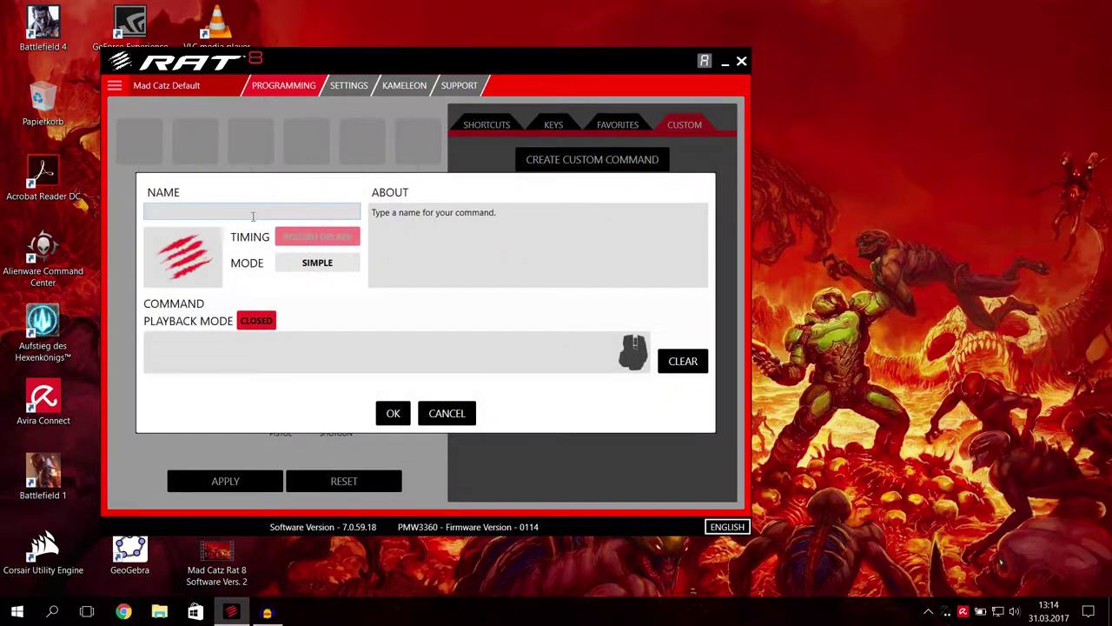
Step: Create a 'Claymore' command for key 3 with the Claymore2.jpg icon
click(241, 211)
text(Claymore)
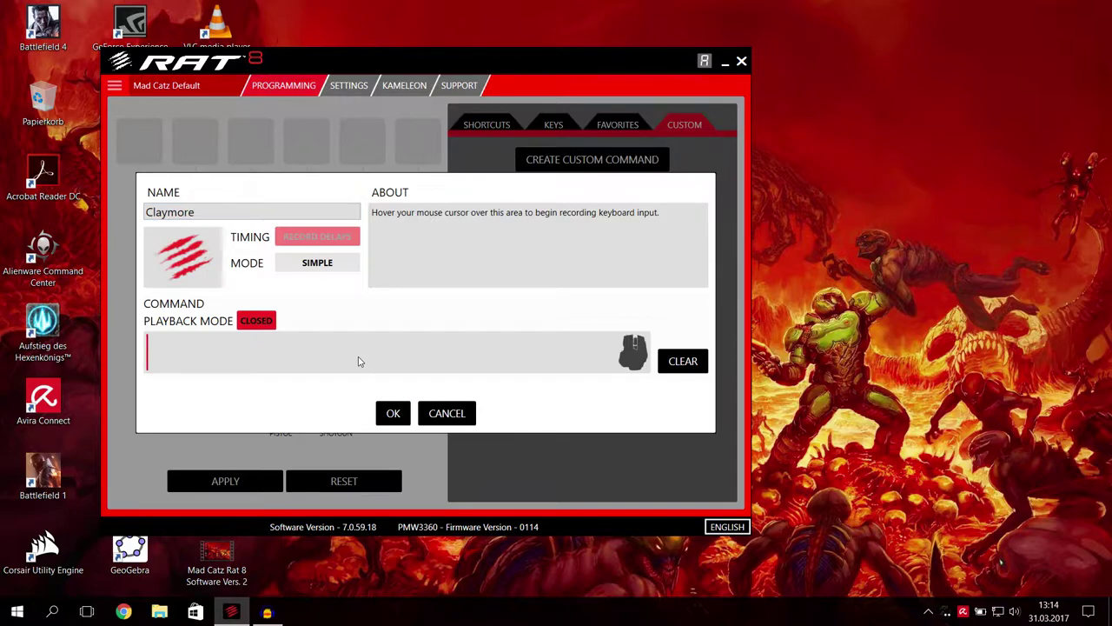
key(3)
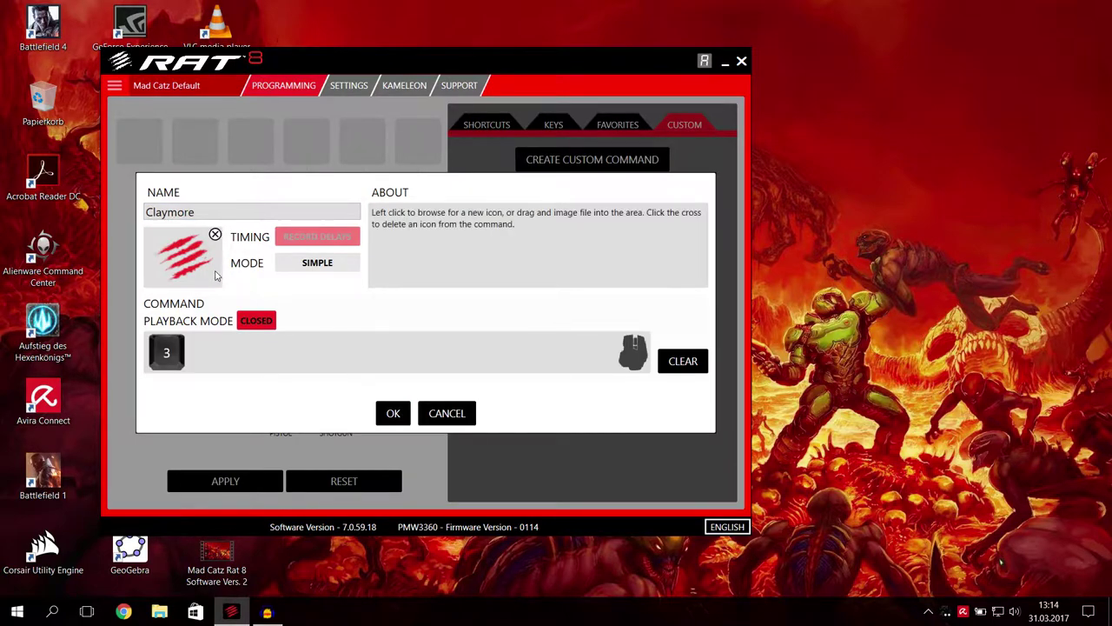
click(187, 257)
click(565, 348)
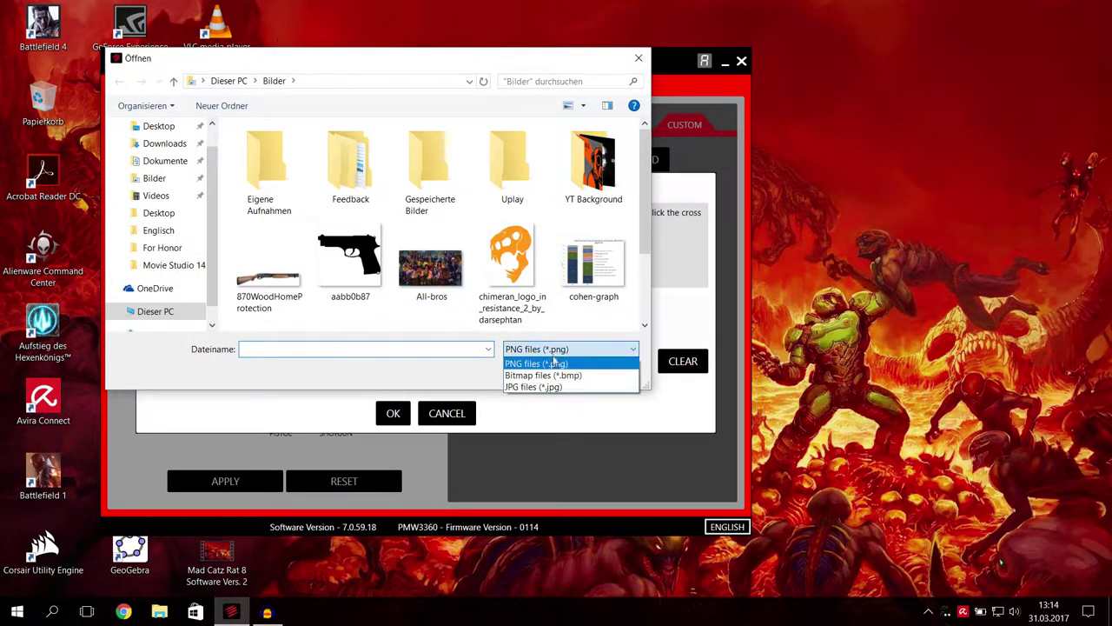
click(539, 388)
scroll(376, 279, down, 5)
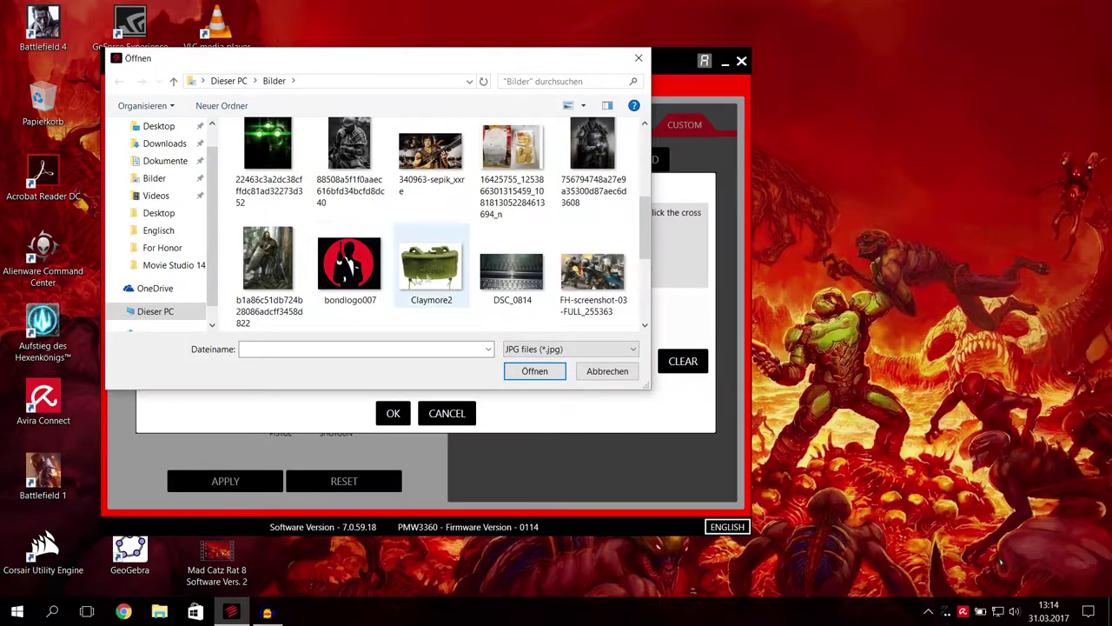
double_click(438, 265)
click(394, 414)
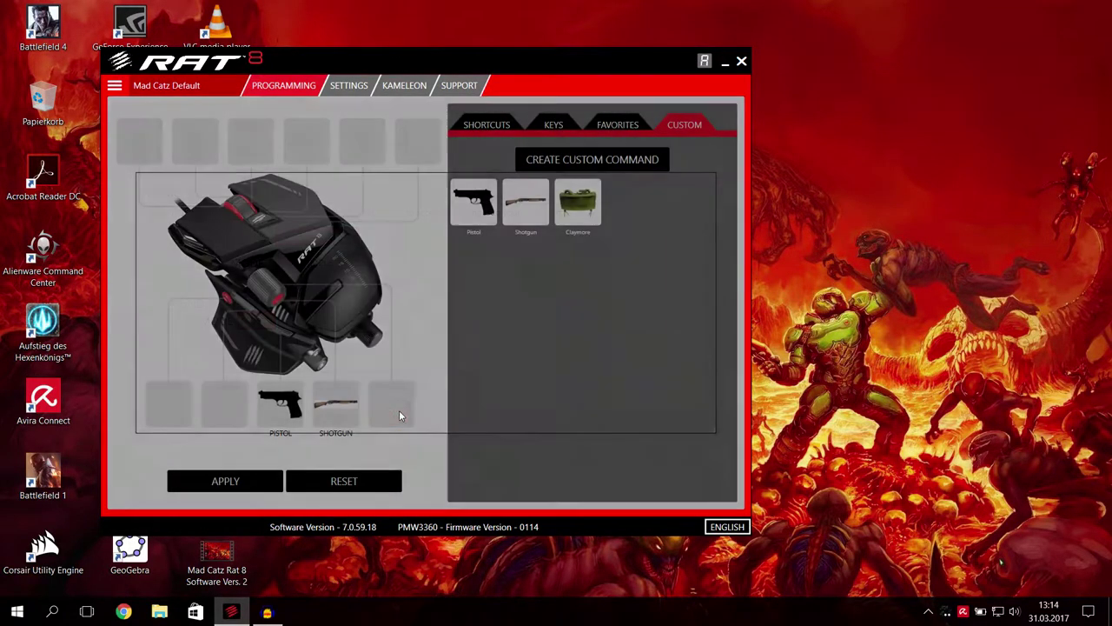
Step: Assign Claymore to the second lower button and apply the profile to slot A
drag(577, 207, 206, 400)
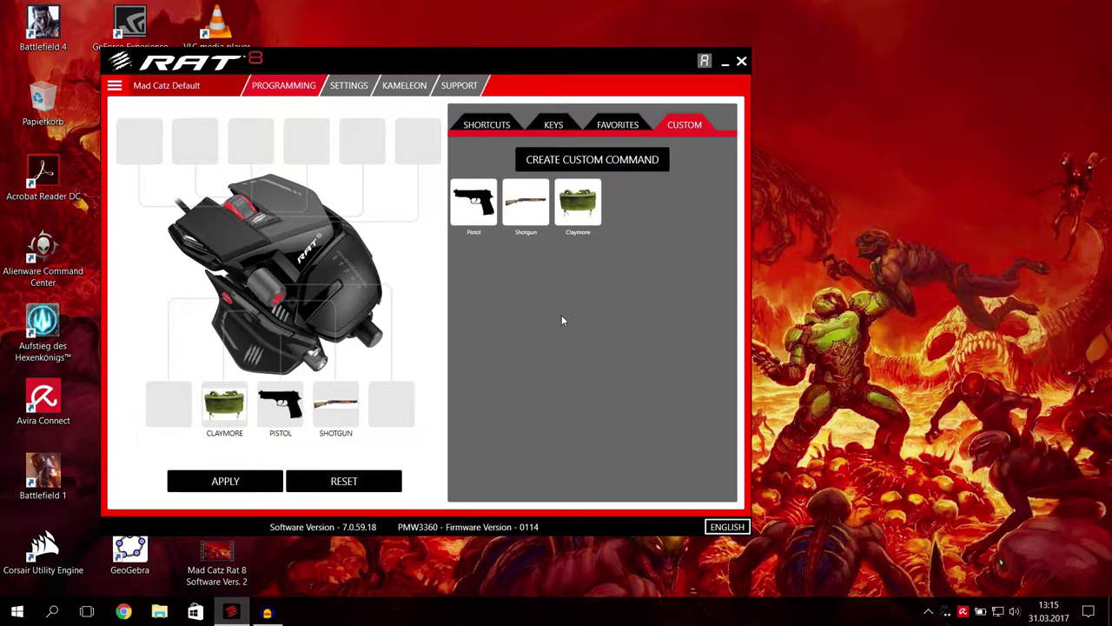
click(216, 489)
click(430, 295)
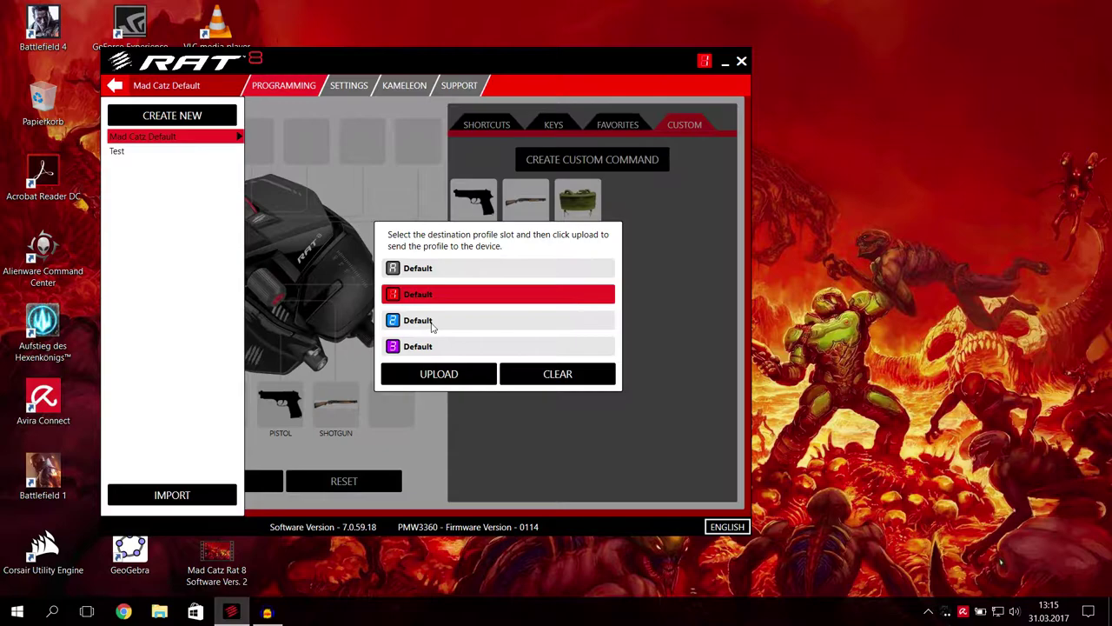
click(433, 324)
click(433, 348)
click(435, 320)
click(439, 293)
click(443, 269)
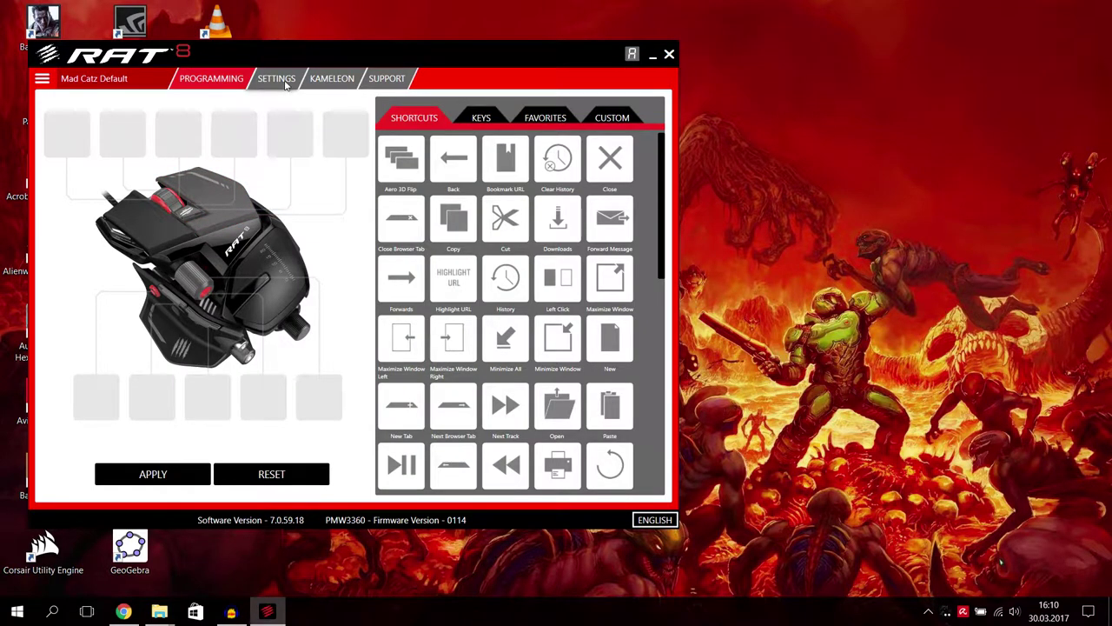
Step: Review D.P.I. Response levels 1–4, with level 1 at 3800 and level 4 at 12000
click(280, 80)
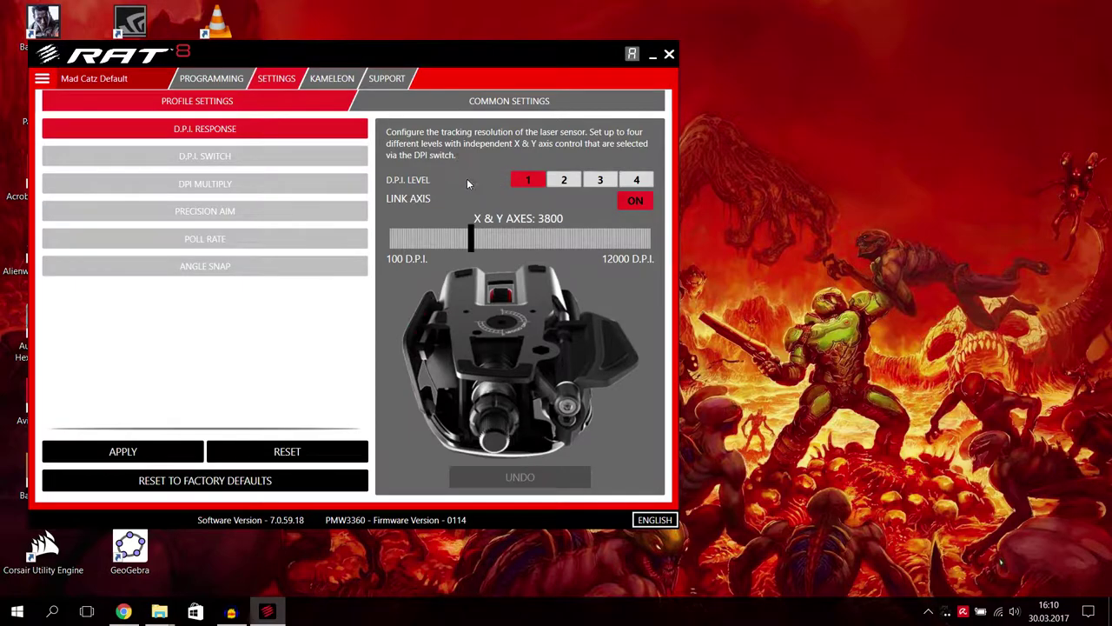
click(564, 179)
click(600, 179)
click(636, 179)
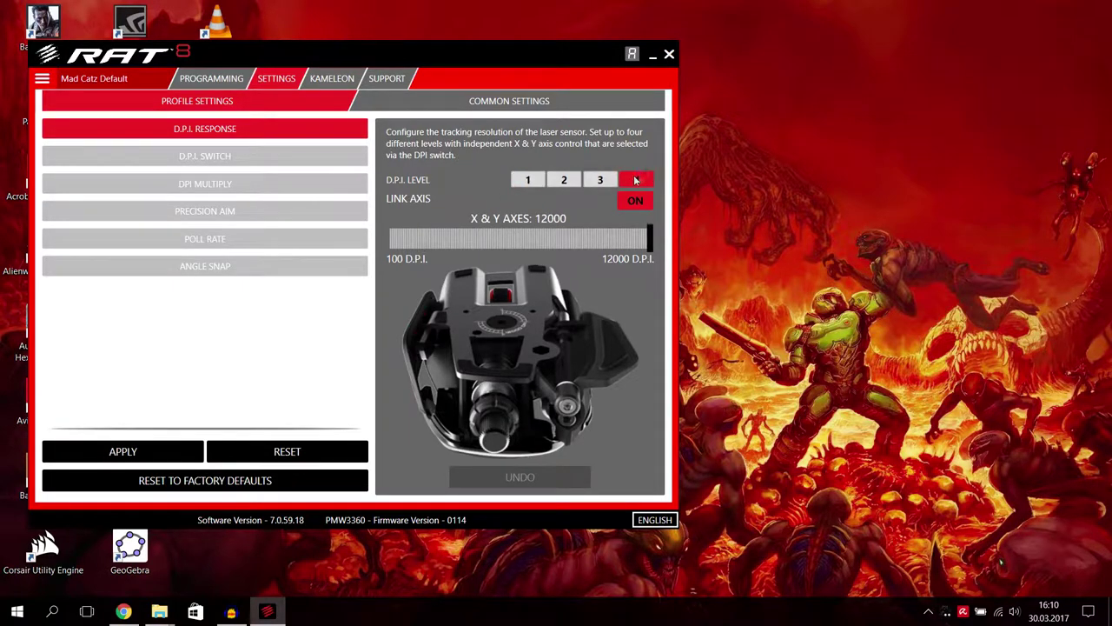
click(529, 180)
click(564, 179)
click(600, 179)
click(636, 179)
click(534, 181)
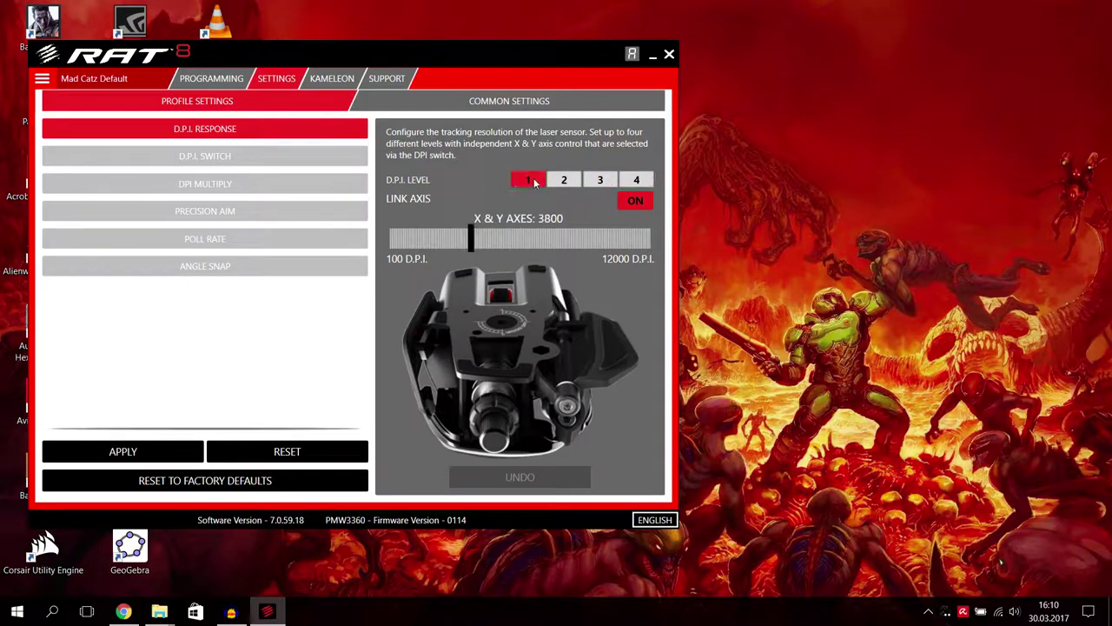
Step: Glance at the DPI Multiply, D.P.I. Switch and Kameleon pages, then open Common Settings
click(275, 186)
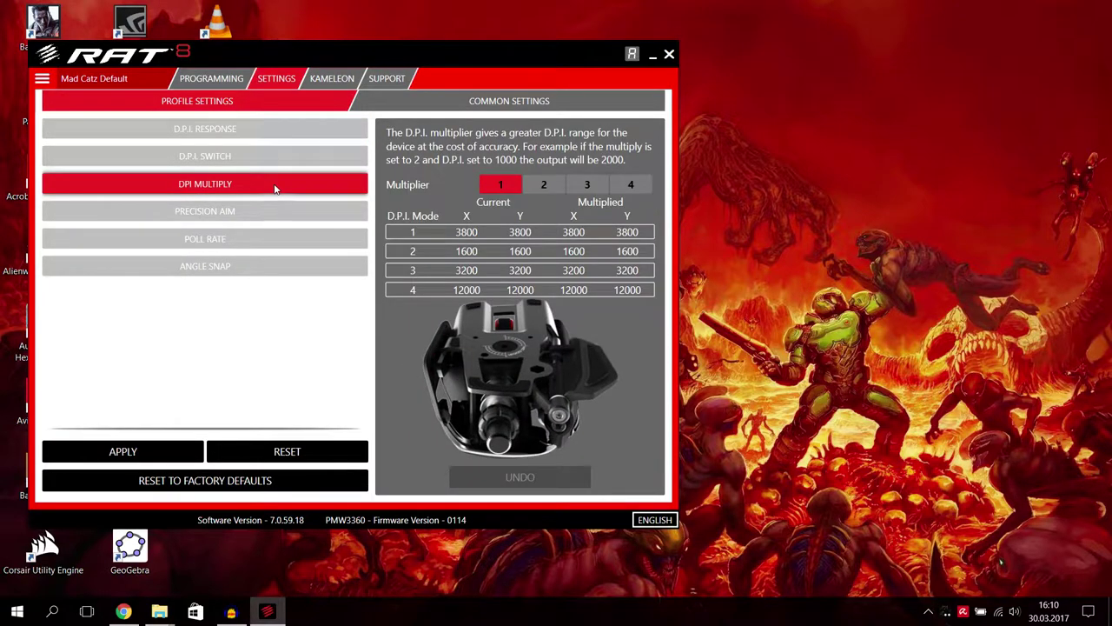
click(273, 156)
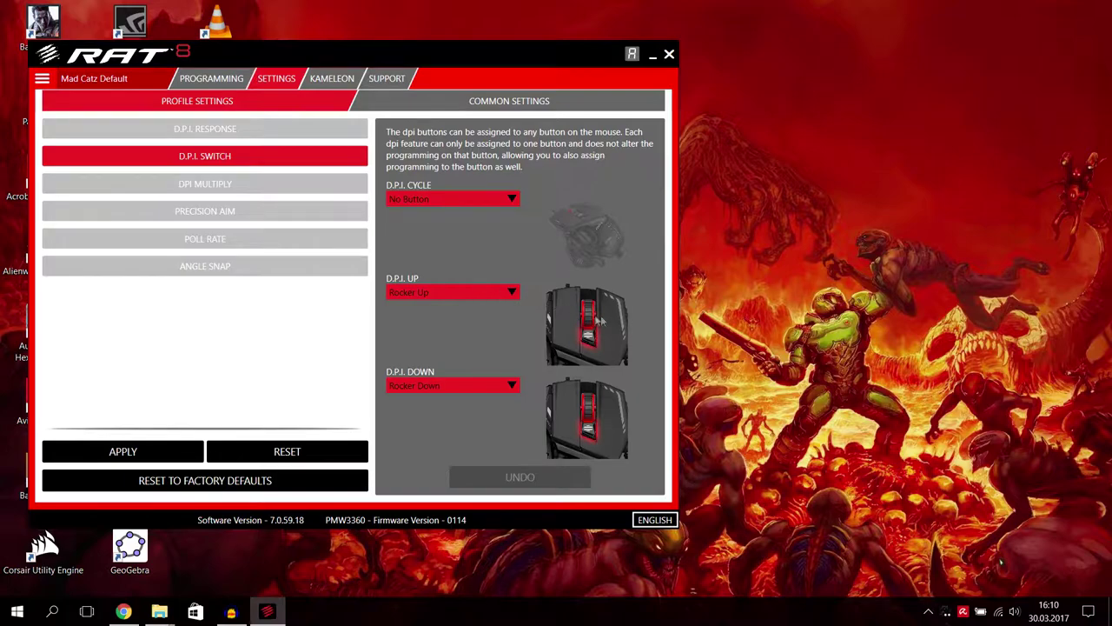
click(270, 131)
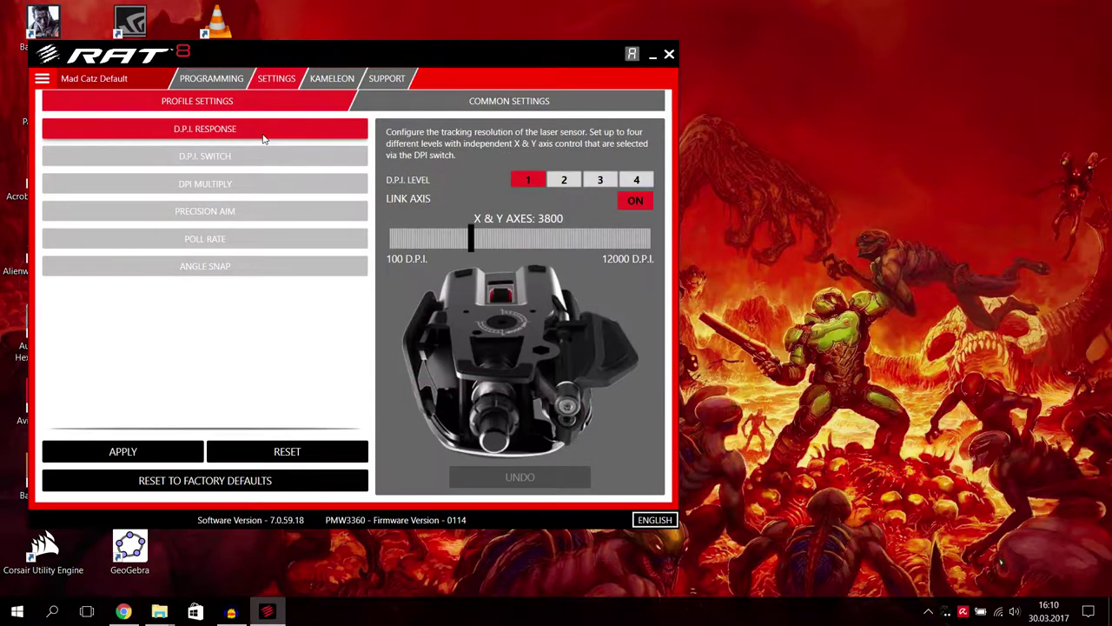
click(331, 77)
click(276, 78)
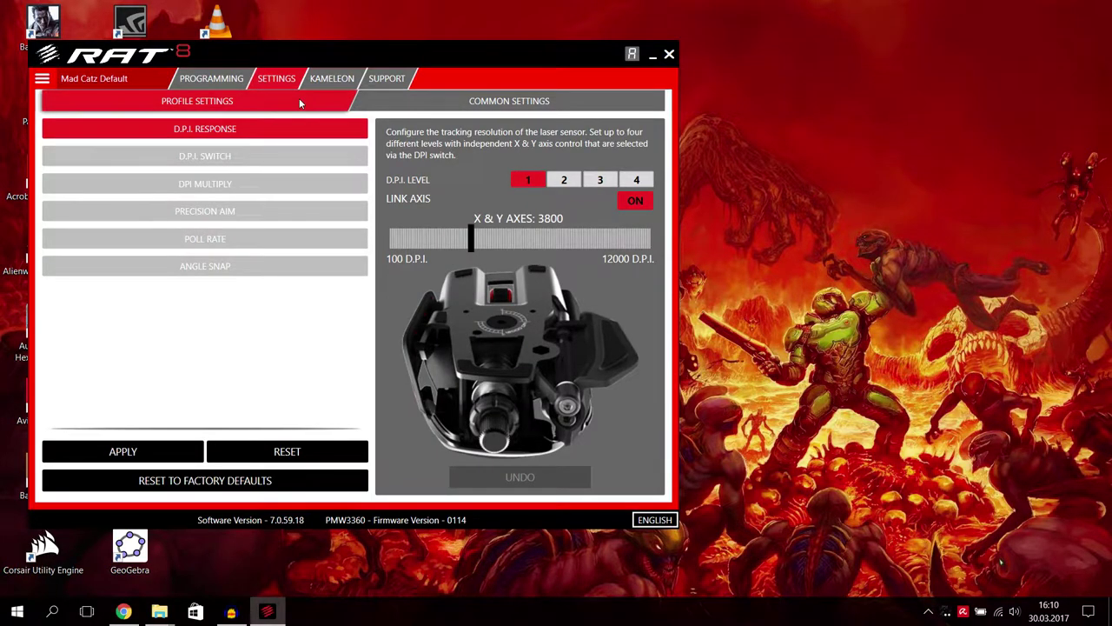
click(439, 102)
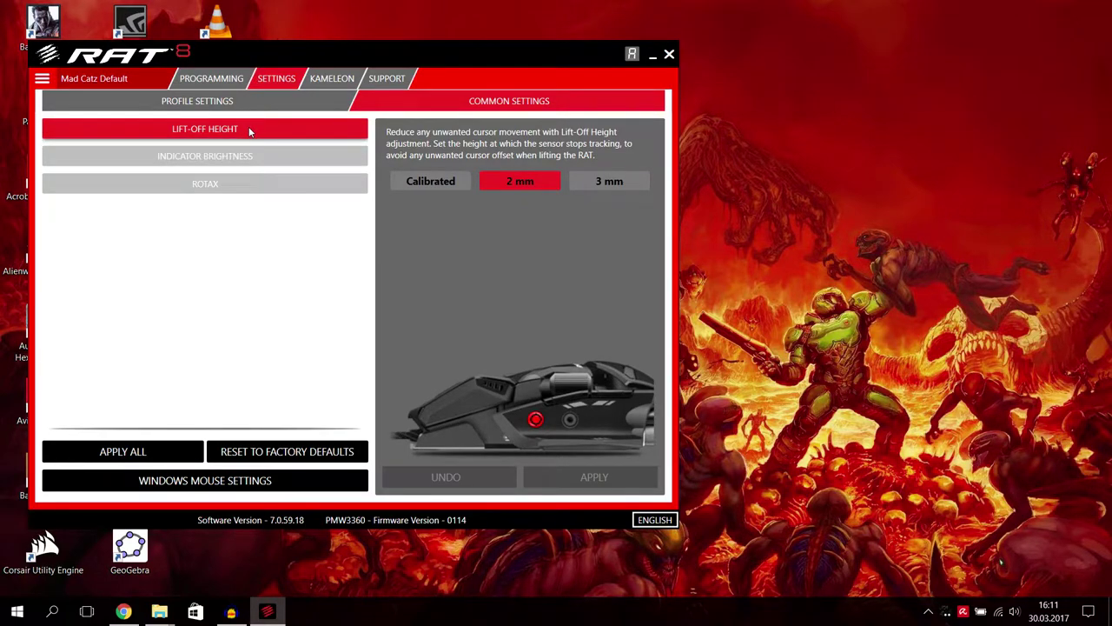
Step: View Indicator Brightness, try Rotax angles -14° and 6°, then return to Profile Settings' D.P.I. Response
click(260, 157)
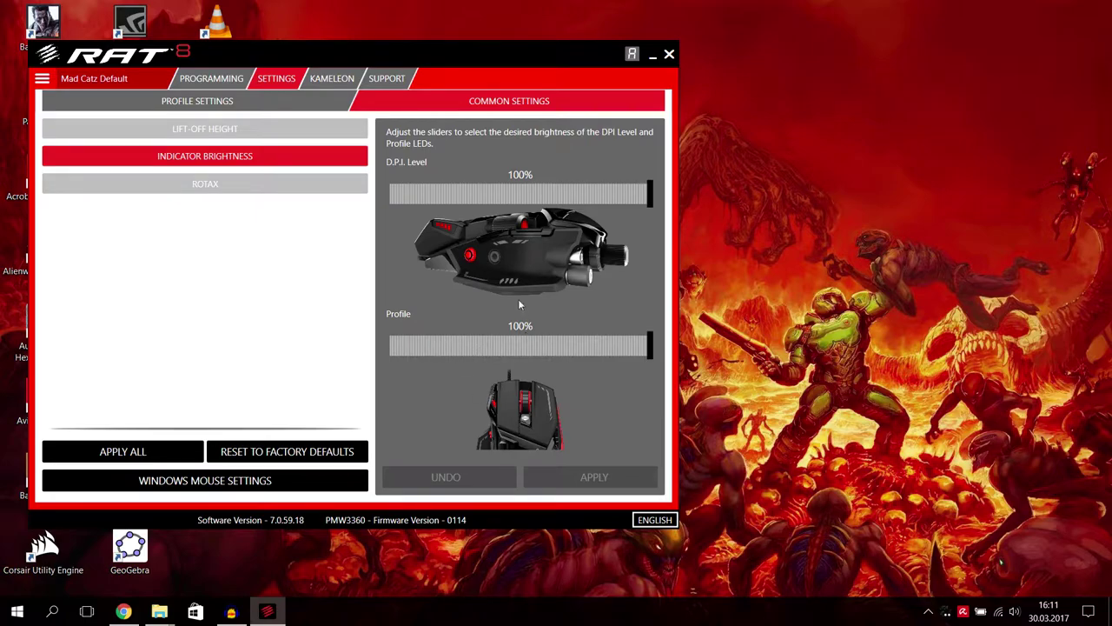
click(219, 186)
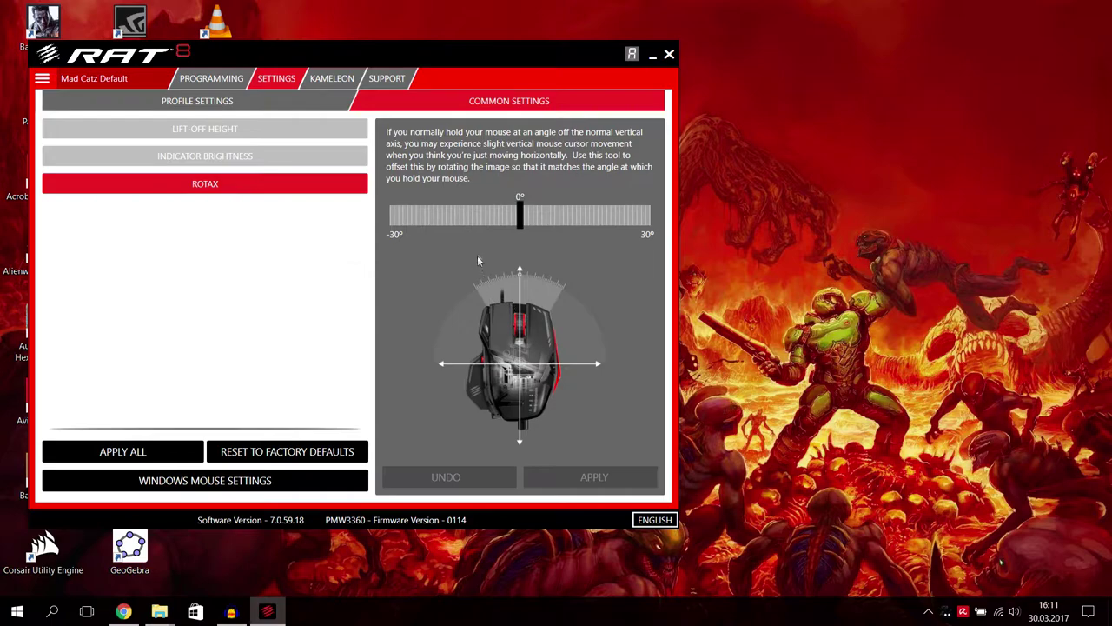
mouse_move(521, 217)
mouse_down()
mouse_move(427, 224)
mouse_move(641, 223)
mouse_move(525, 231)
mouse_up()
mouse_move(520, 215)
mouse_down()
mouse_move(534, 221)
mouse_move(450, 219)
mouse_move(519, 223)
mouse_up()
click(182, 102)
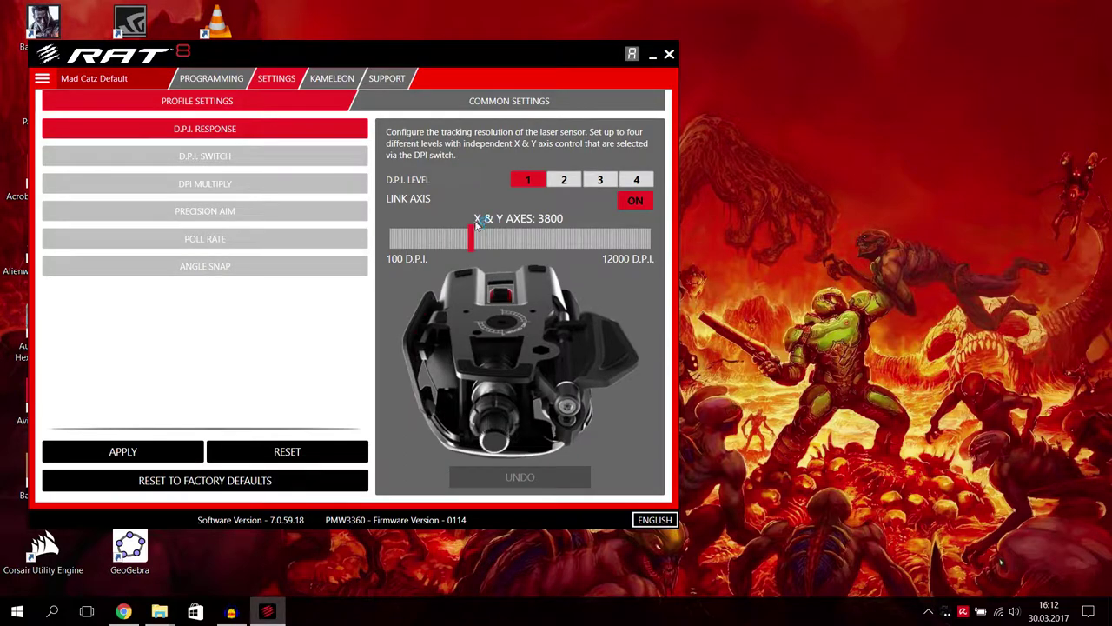
Step: Lower D.P.I. level 1 from 3800 to 3600, check levels 2–4, and show D.P.I. Switch
click(564, 179)
click(600, 179)
click(527, 179)
mouse_move(470, 237)
mouse_down()
mouse_move(376, 245)
mouse_move(651, 243)
mouse_move(451, 250)
mouse_move(467, 249)
mouse_up()
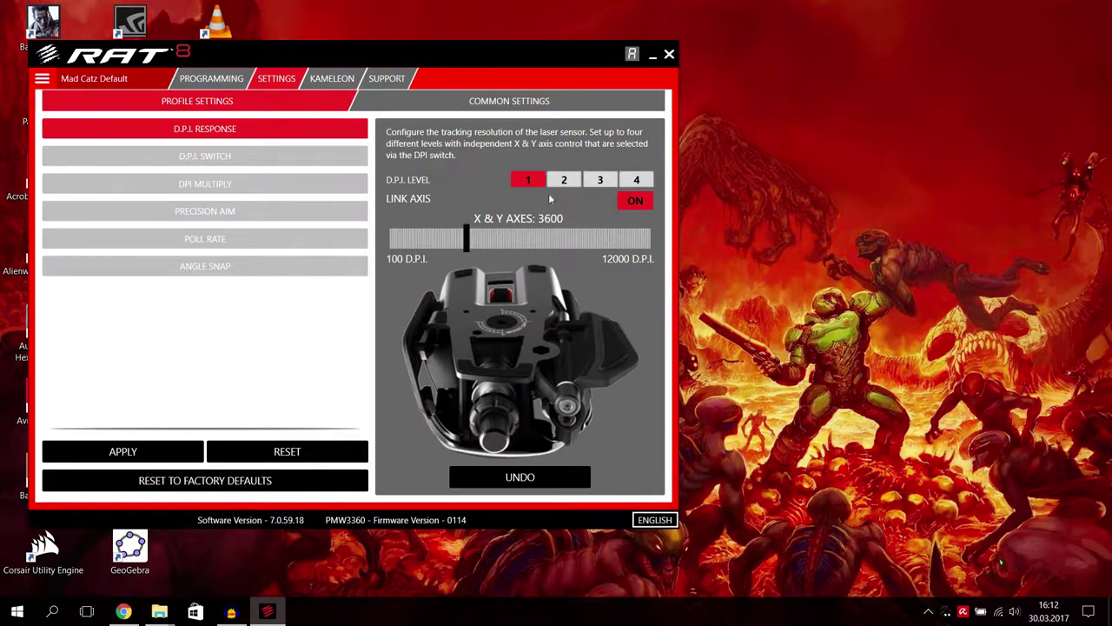
click(561, 182)
click(603, 182)
click(620, 181)
click(527, 179)
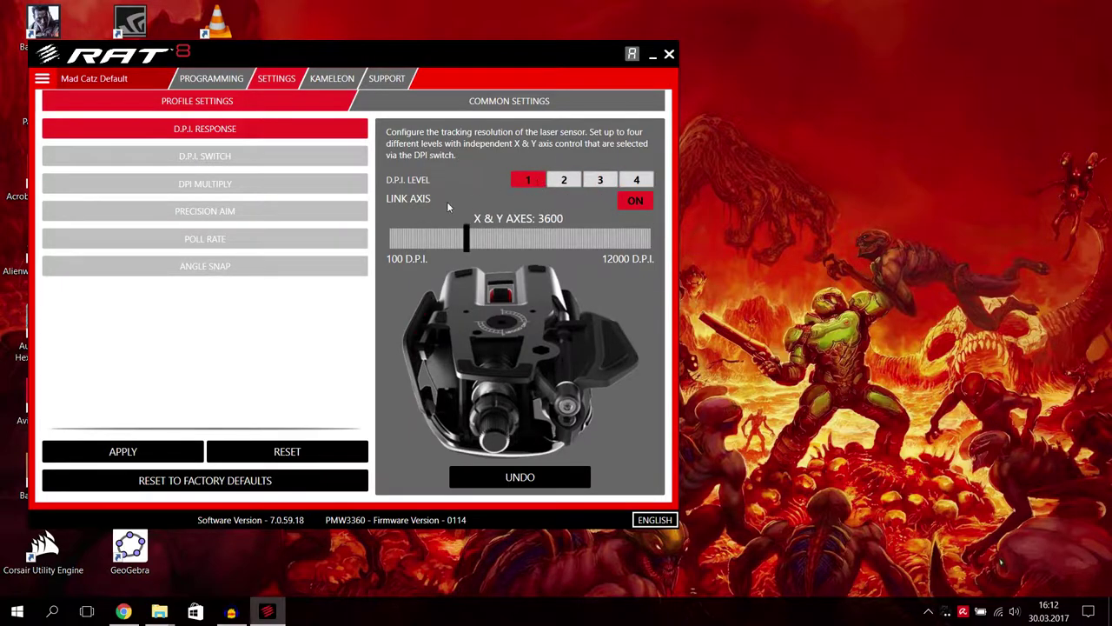
click(272, 157)
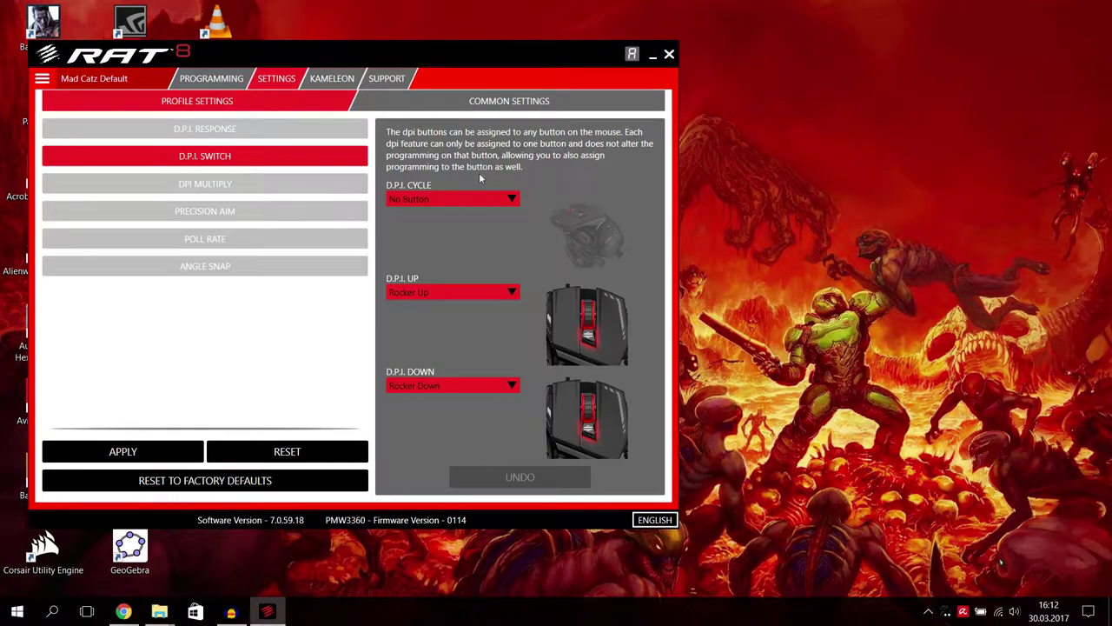
Step: Set D.P.I. Cycle to Scroll Wheel Back and check levels 2–4 (1600, 3200, 12000)
click(432, 201)
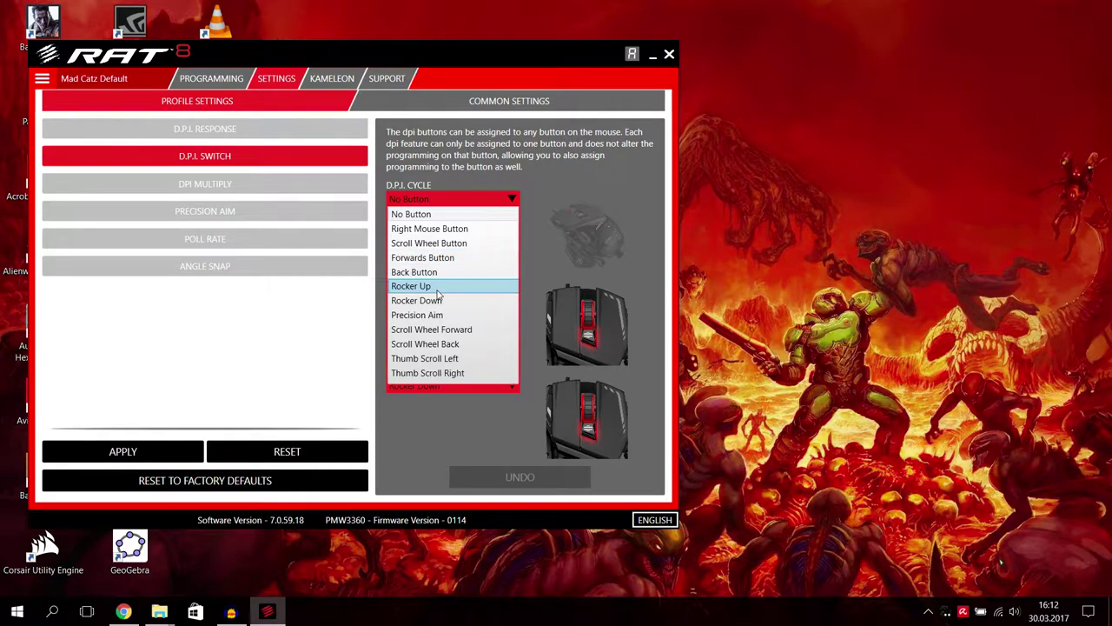
click(460, 346)
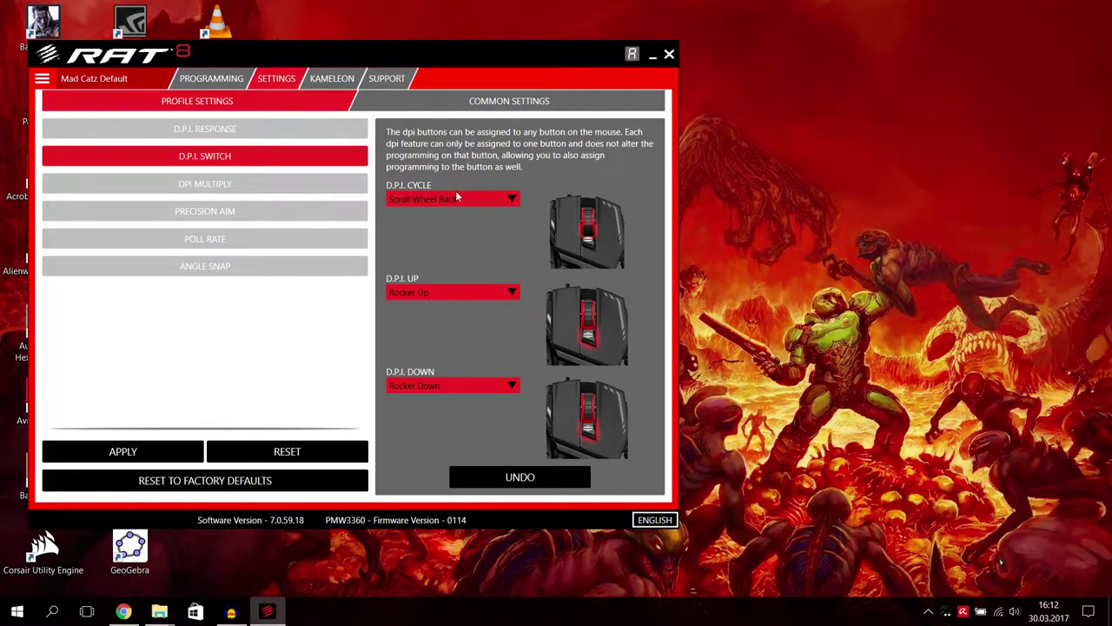
click(311, 128)
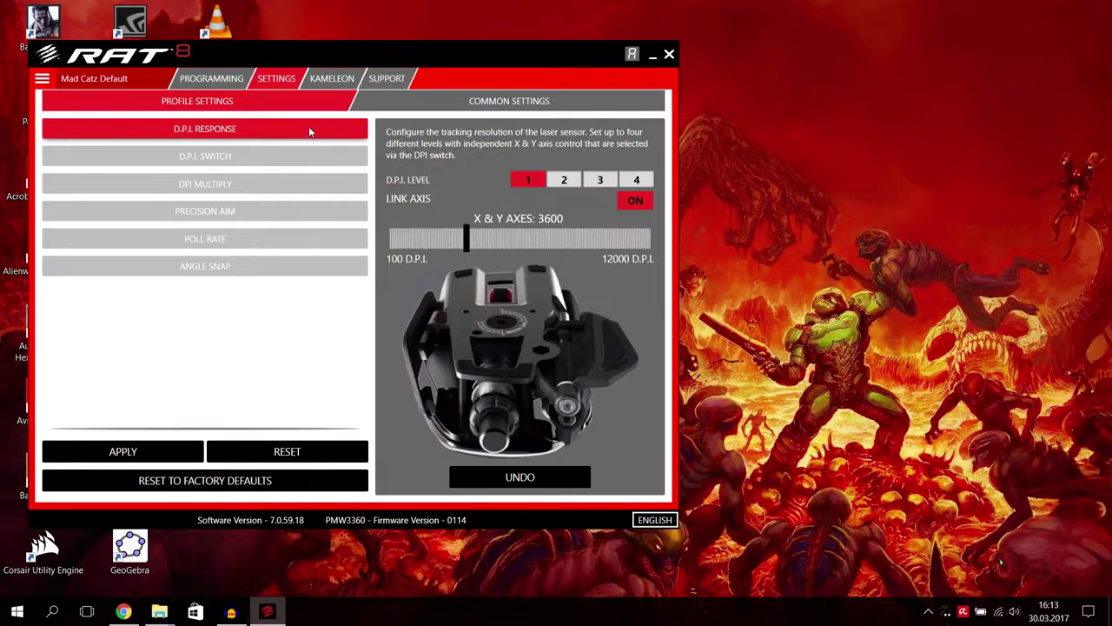
click(563, 181)
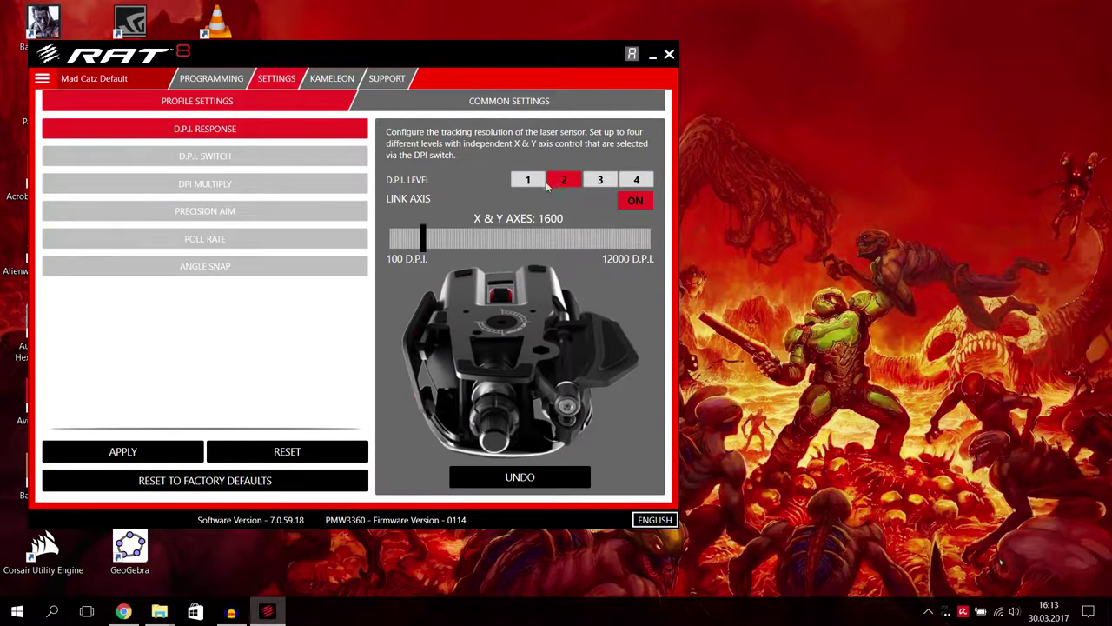
click(601, 180)
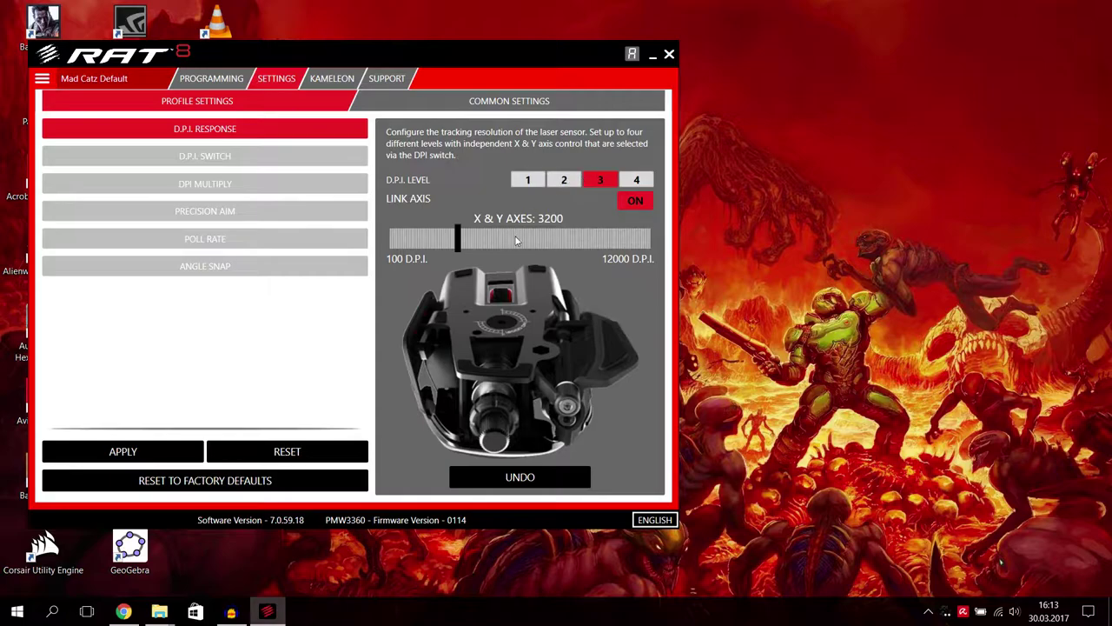
click(629, 182)
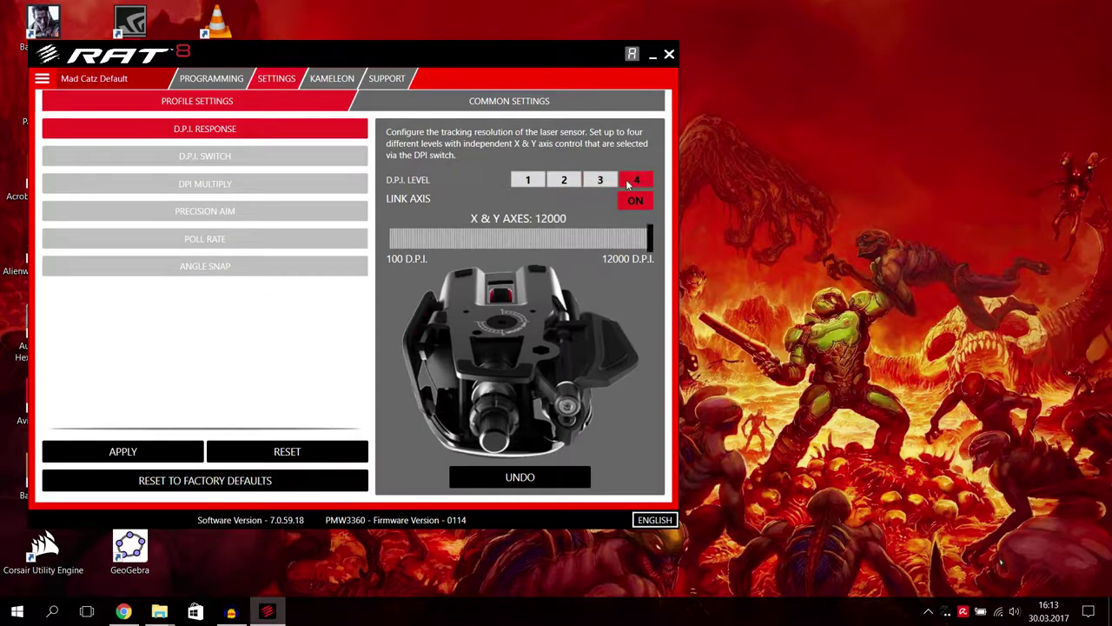
Step: Reset D.P.I. Cycle to No Button and return to D.P.I. Response
click(292, 157)
click(453, 200)
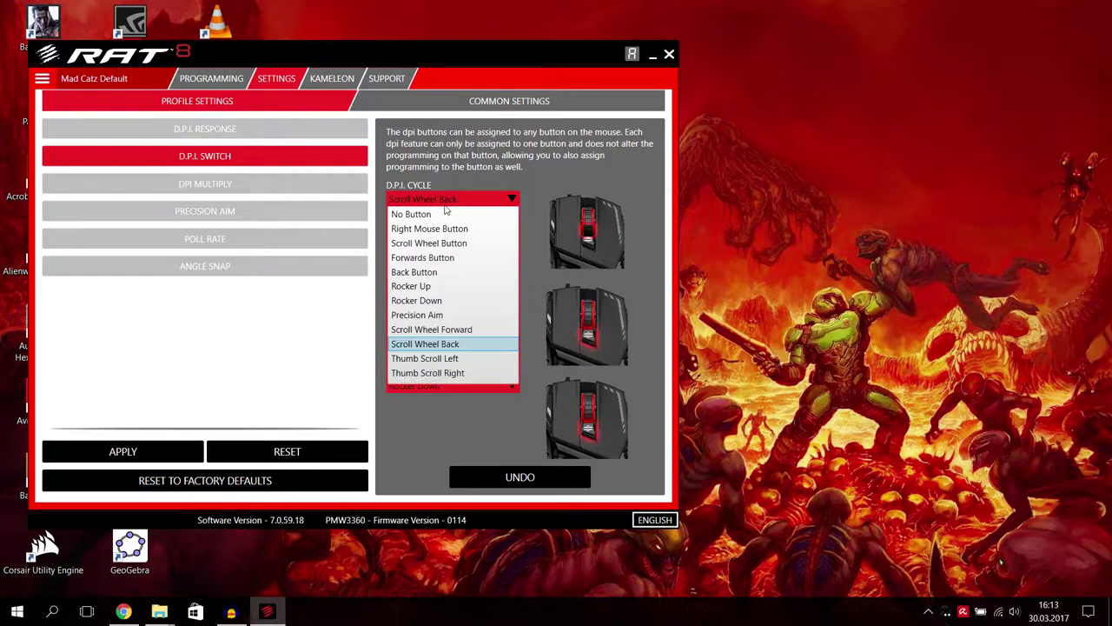
click(445, 215)
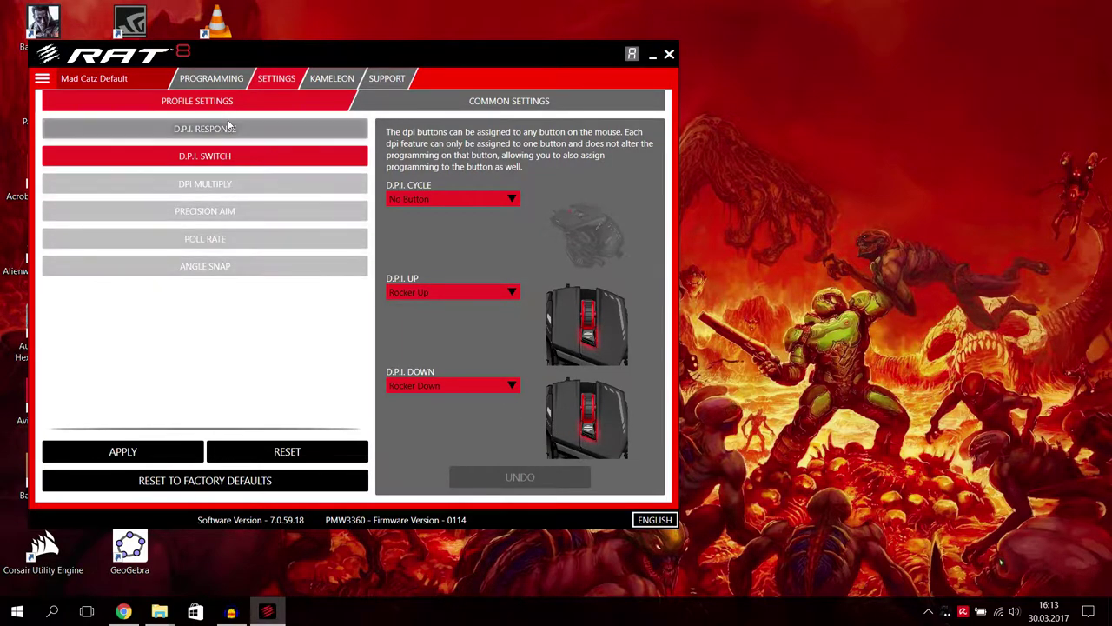
click(228, 128)
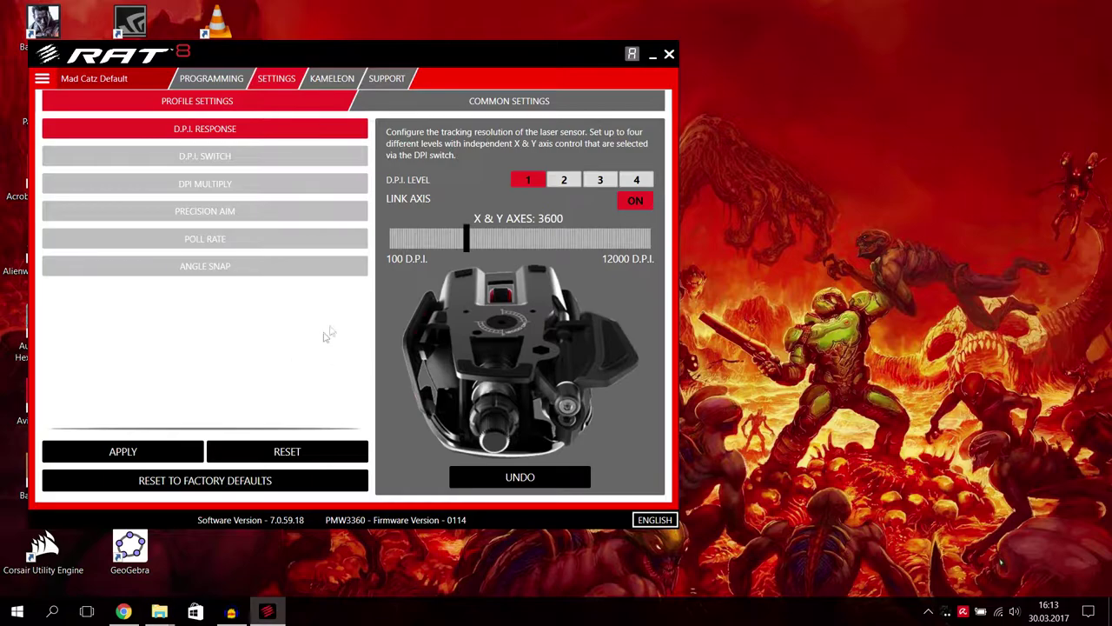
Step: Show the D.P.I. Switch page: Cycle on No Button, Up on Rocker Up, Down on Rocker Down
click(243, 158)
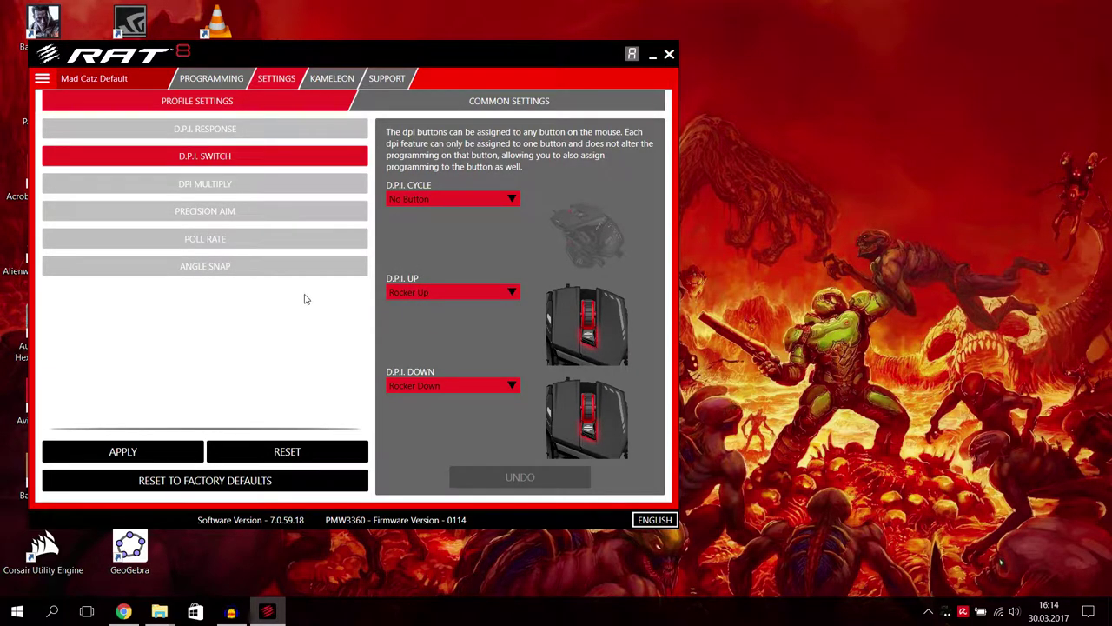
Step: Open the DPI Multiply table and try multipliers 2, 3 and 4
click(195, 183)
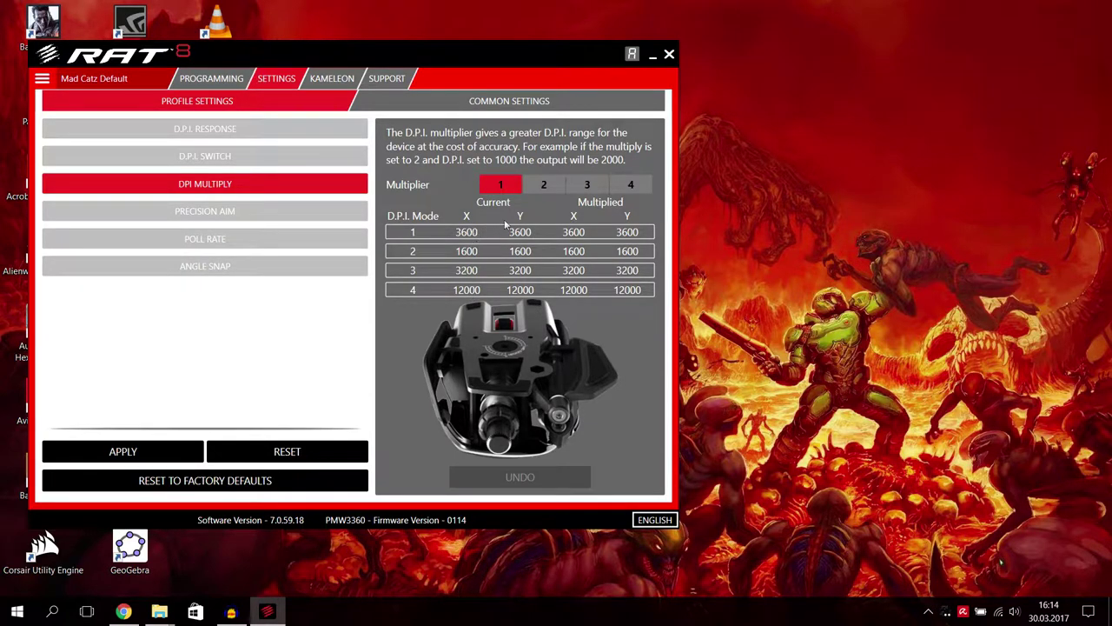
click(544, 184)
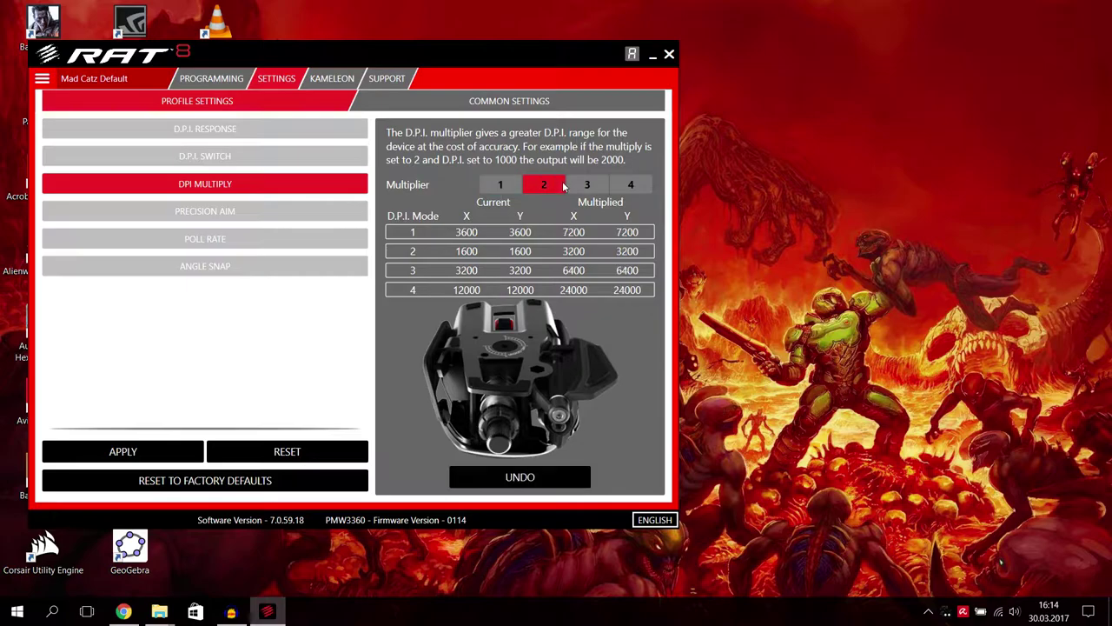
click(586, 184)
click(646, 185)
click(564, 184)
click(586, 184)
click(648, 187)
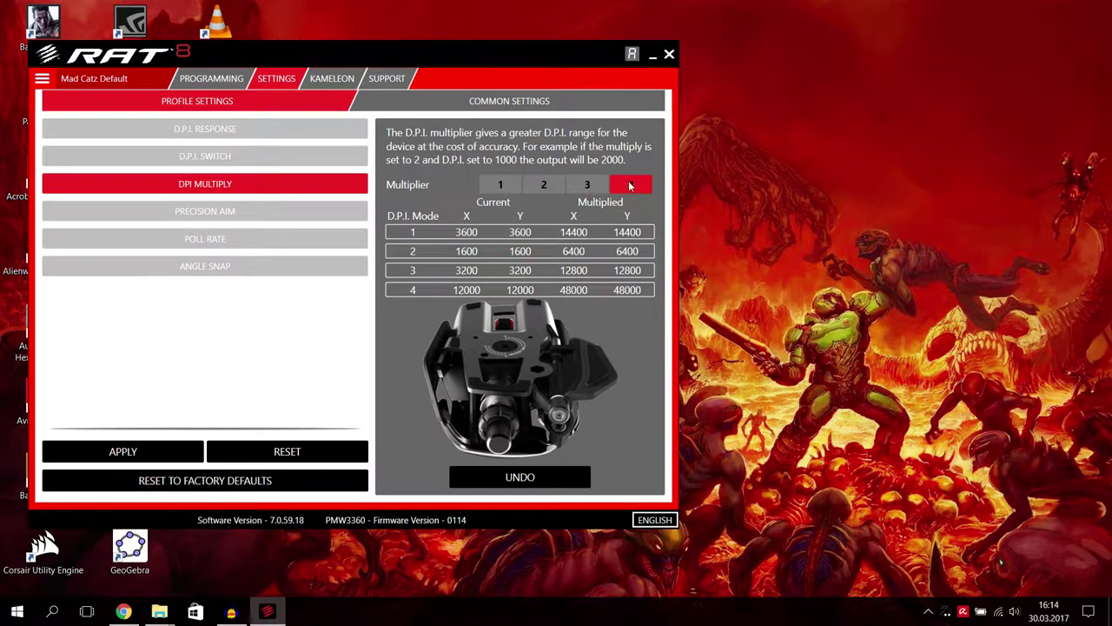
Step: Check D.P.I. Response levels 4 and 1, then reset the DPI multiplier to 1
click(281, 130)
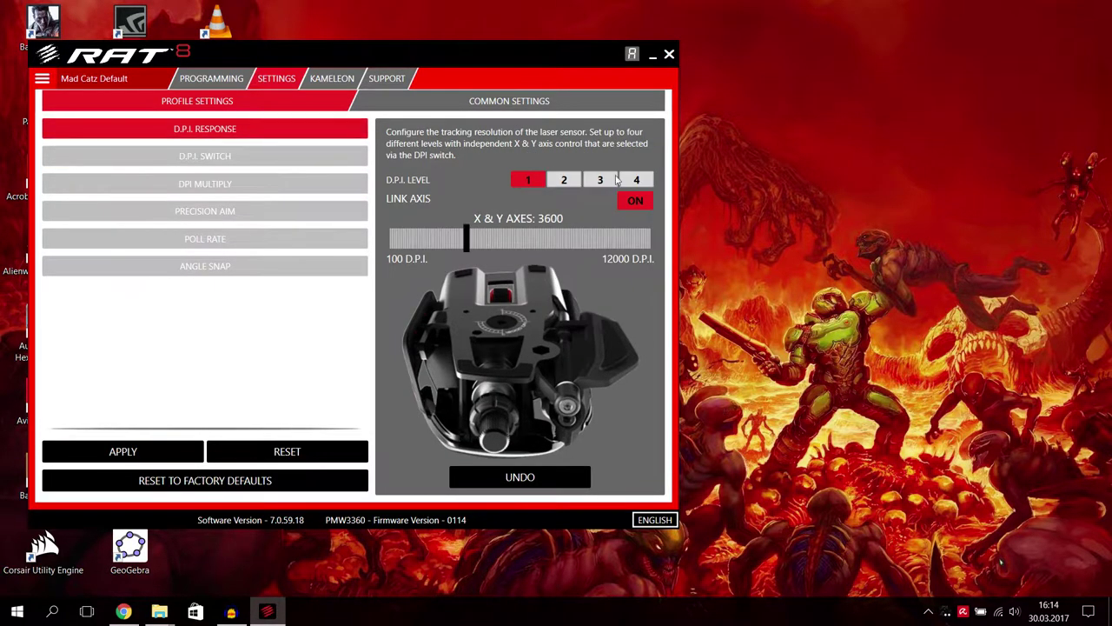
click(639, 180)
click(531, 180)
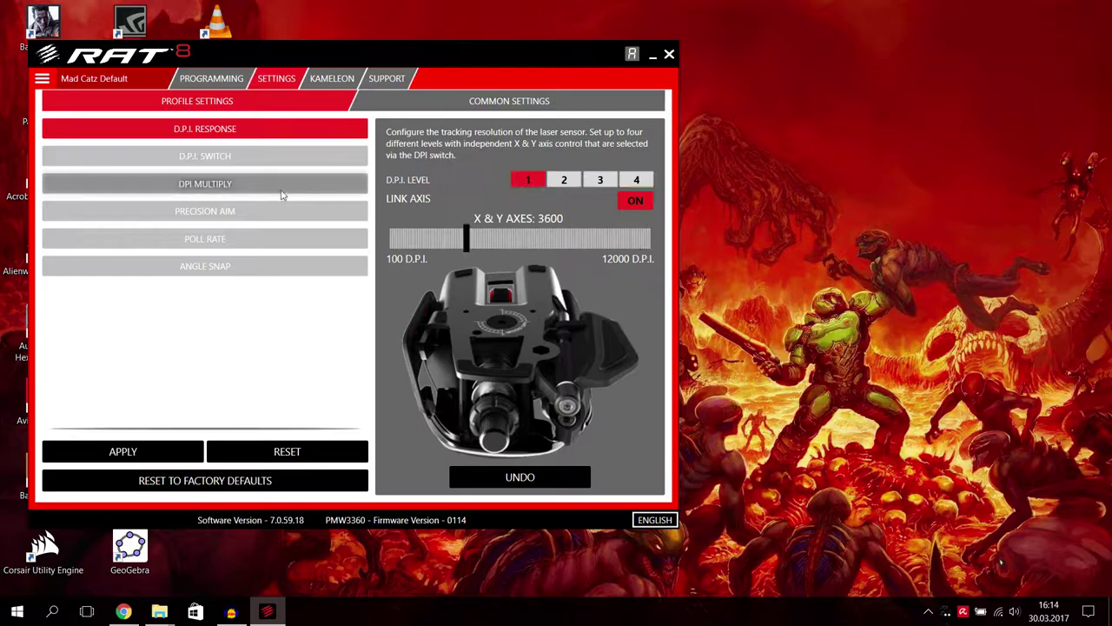
click(280, 186)
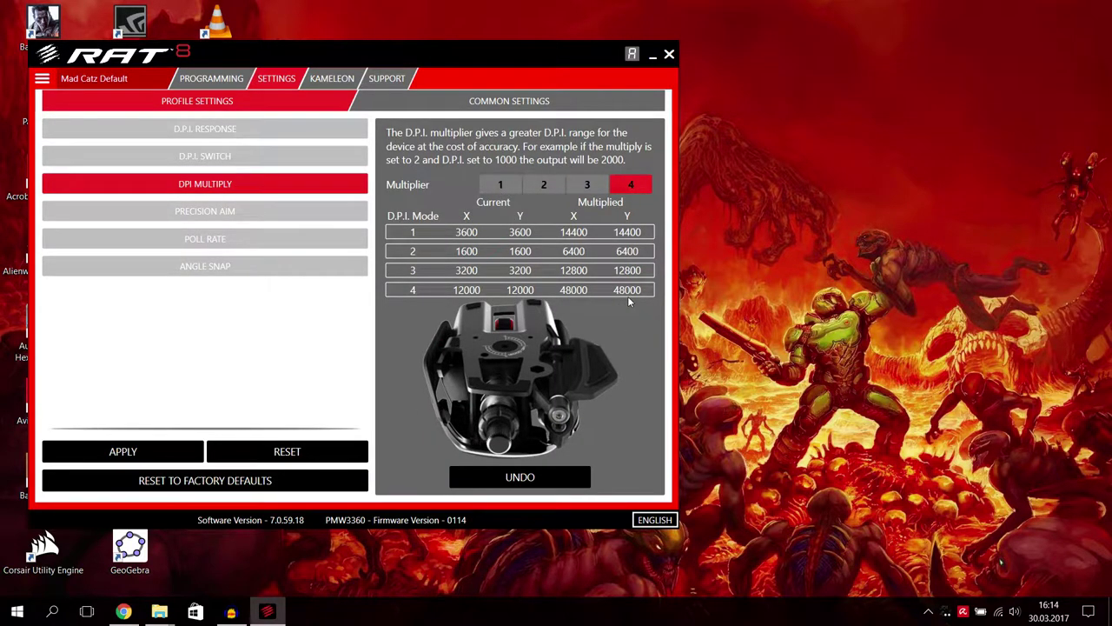
click(502, 186)
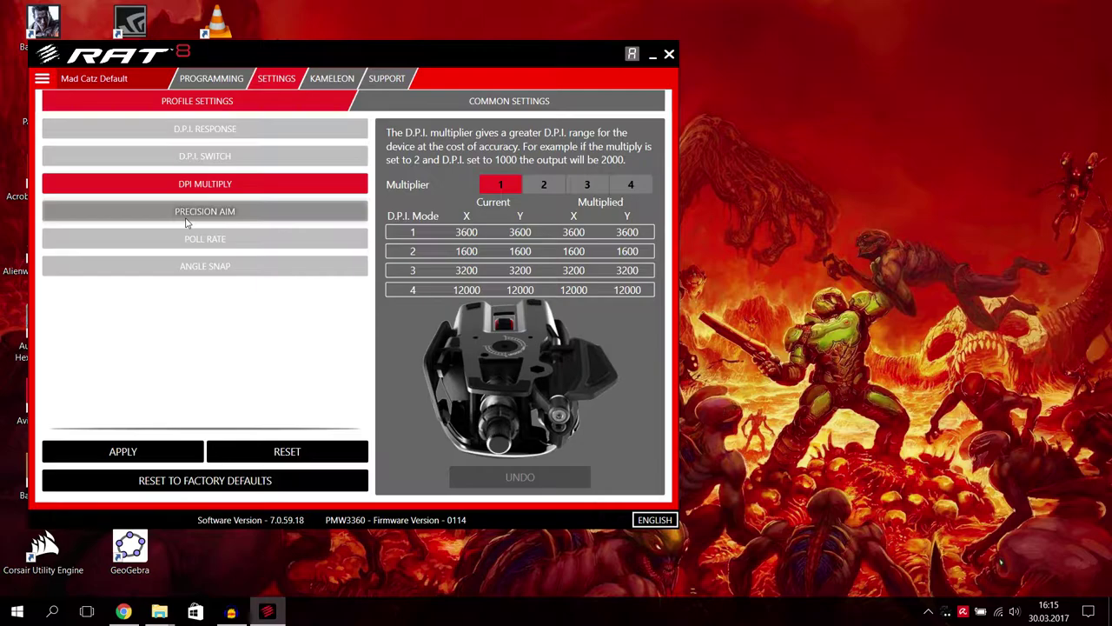
click(553, 186)
Step: Cycle the DPI multiplier through 3 and 4, leaving it at 1
click(587, 185)
click(630, 185)
click(500, 185)
Step: Set Precision Aim on linked X & Y axes to 300 DPI after testing 12000
click(269, 225)
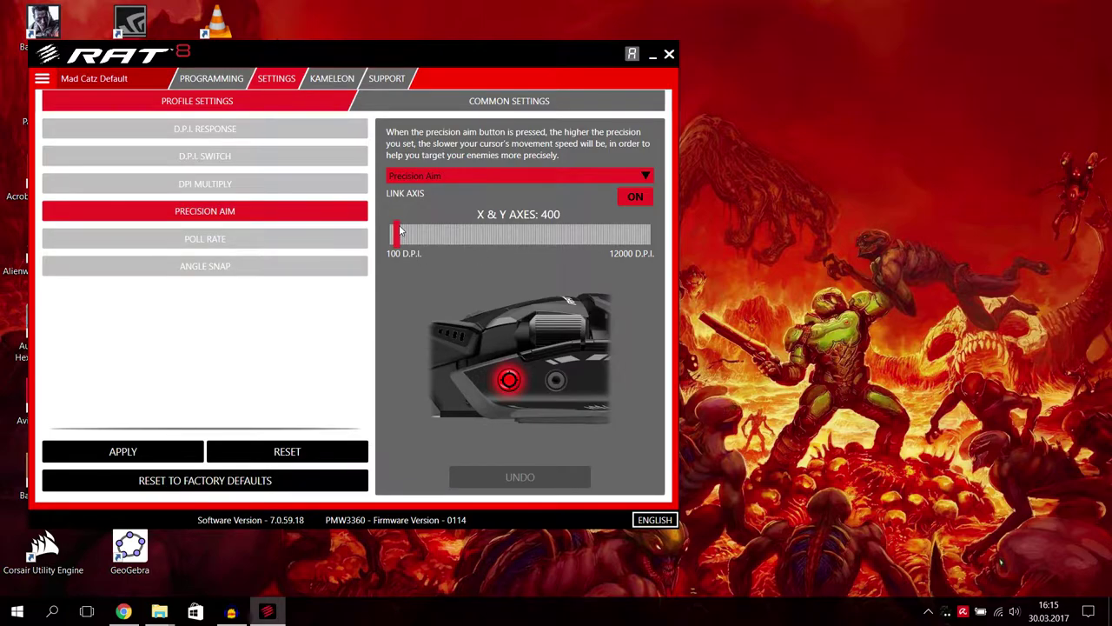
drag(401, 230, 656, 244)
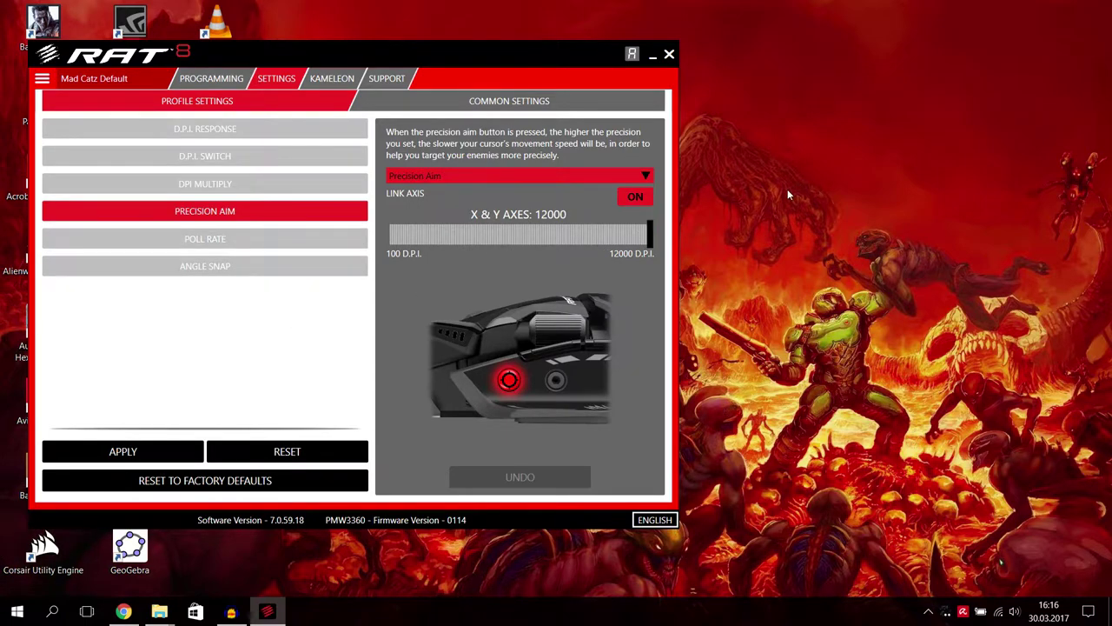
drag(653, 234, 398, 244)
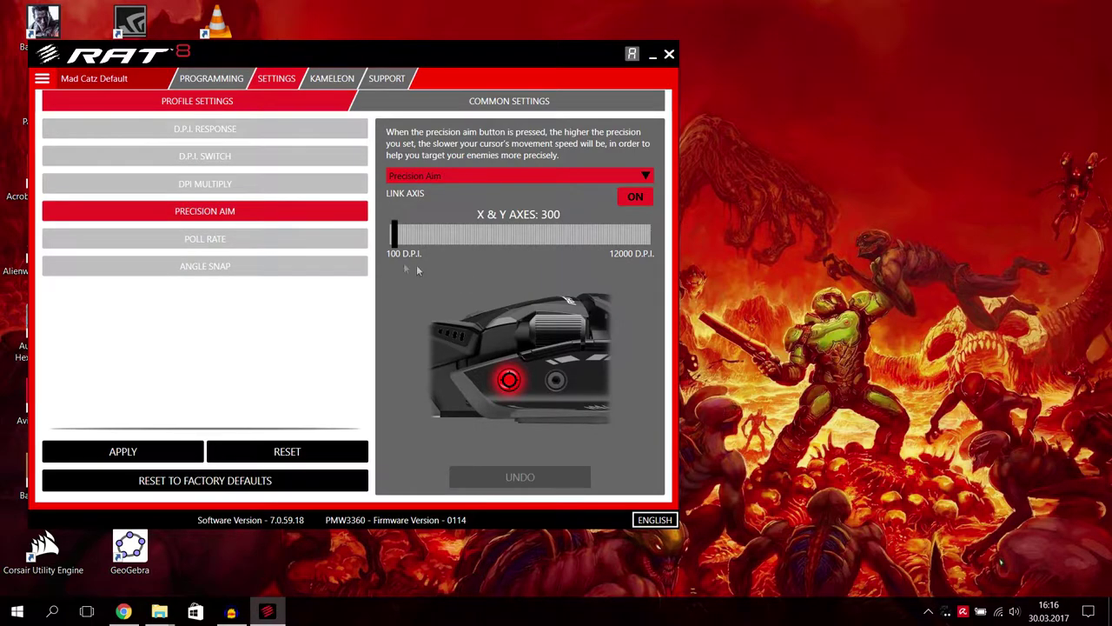
Step: Switch the poll rate to 125 Hz, then step through 250 and 500 to 1000 Hz
click(279, 248)
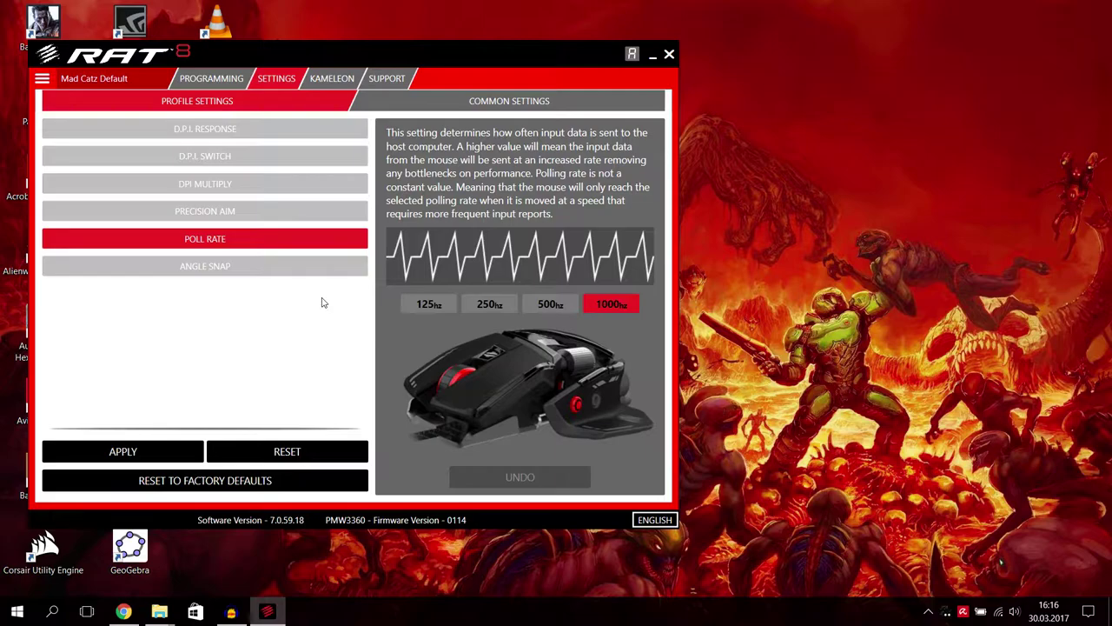
click(445, 310)
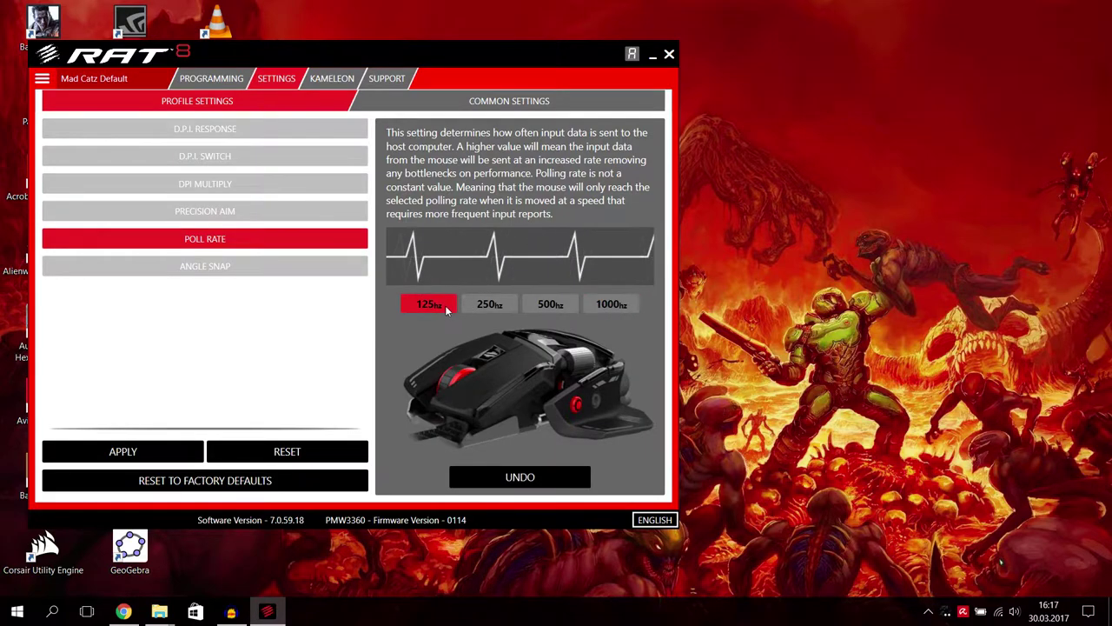
click(495, 303)
click(550, 304)
click(613, 304)
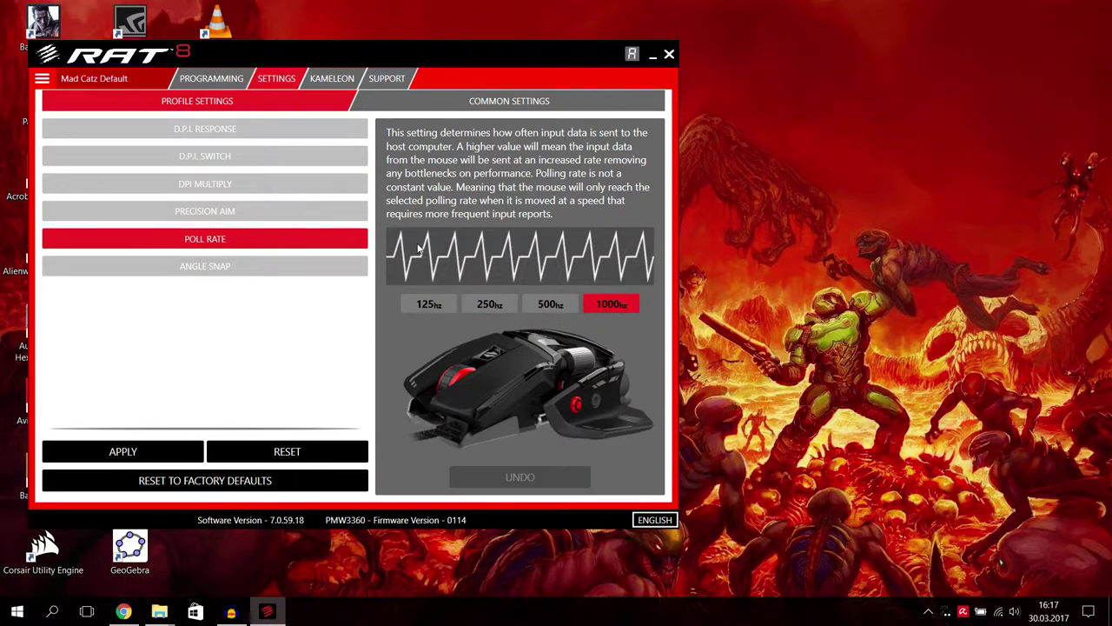
Step: Show the Angle Snap settings, switch it on briefly, then leave it off
click(294, 258)
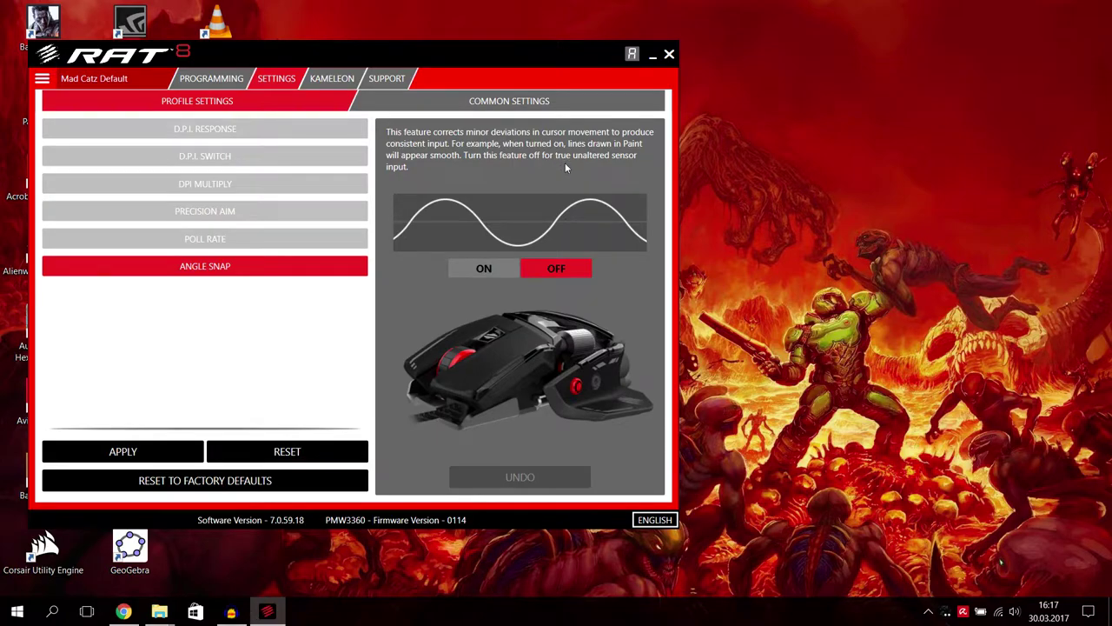
click(470, 268)
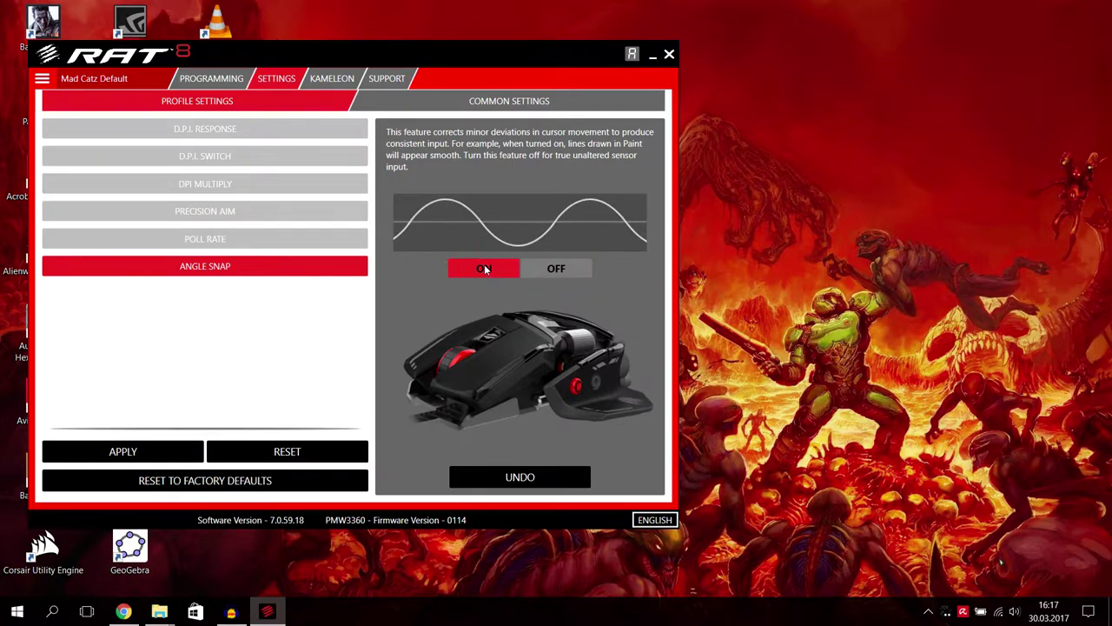
click(559, 268)
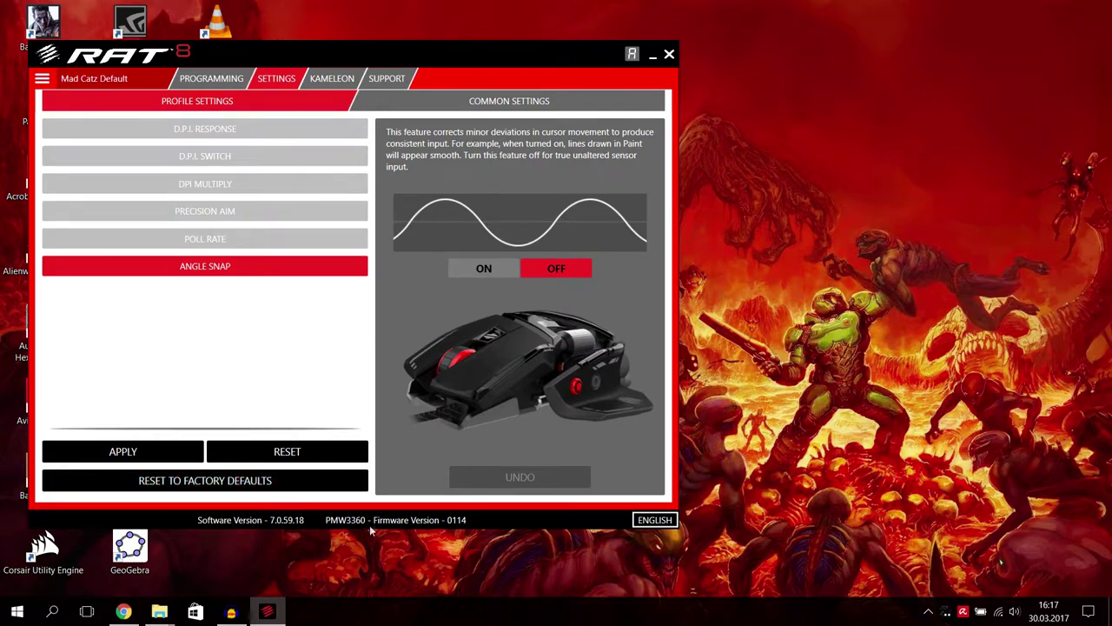
click(653, 520)
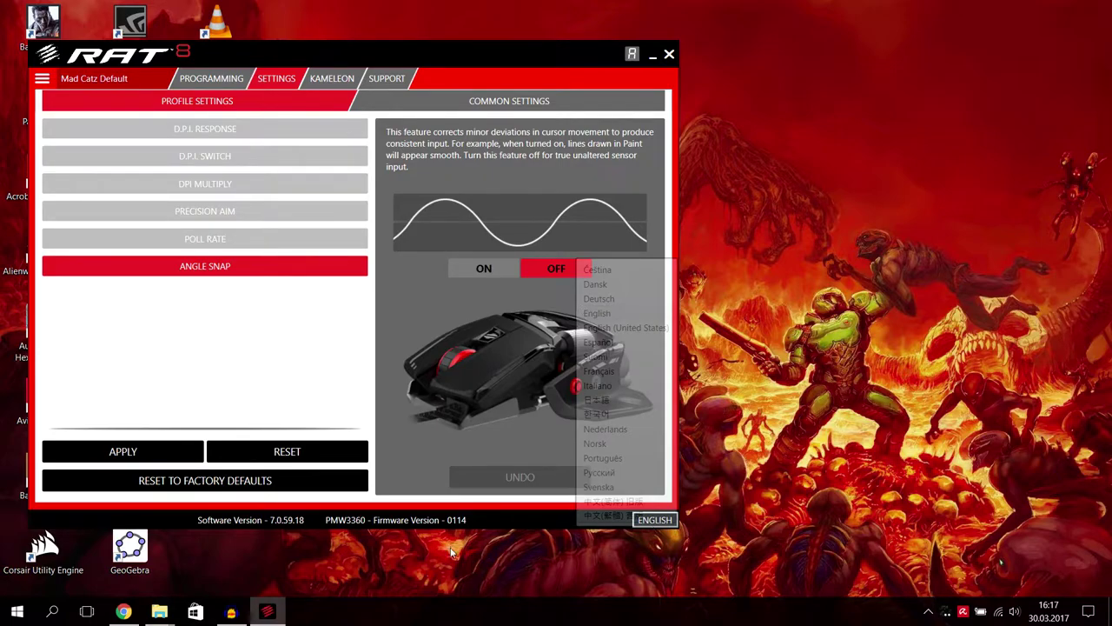
click(652, 56)
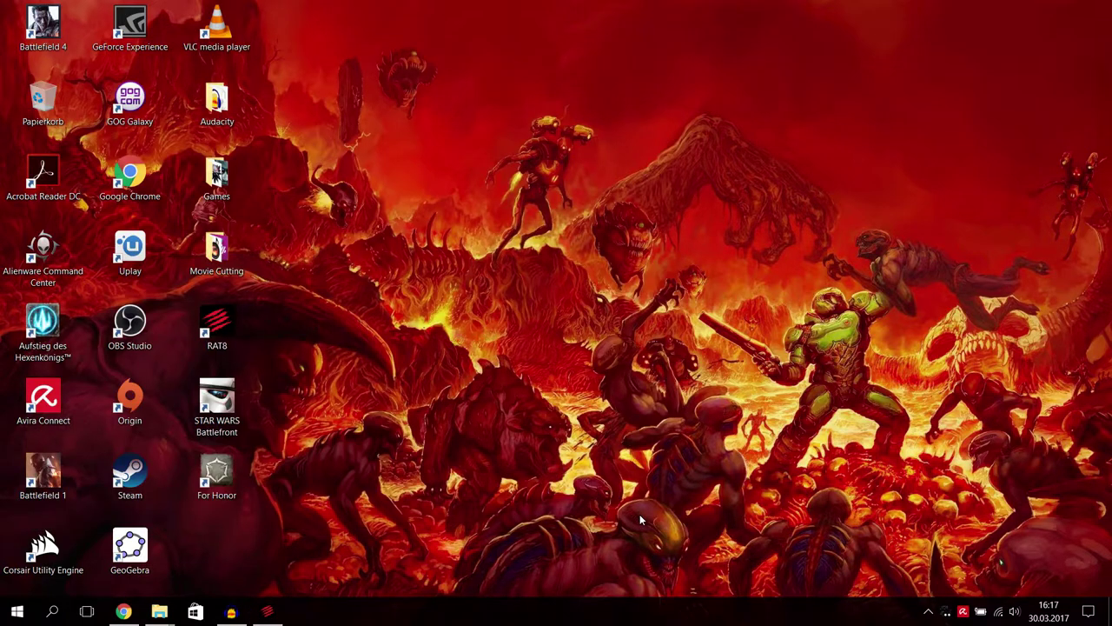
click(230, 611)
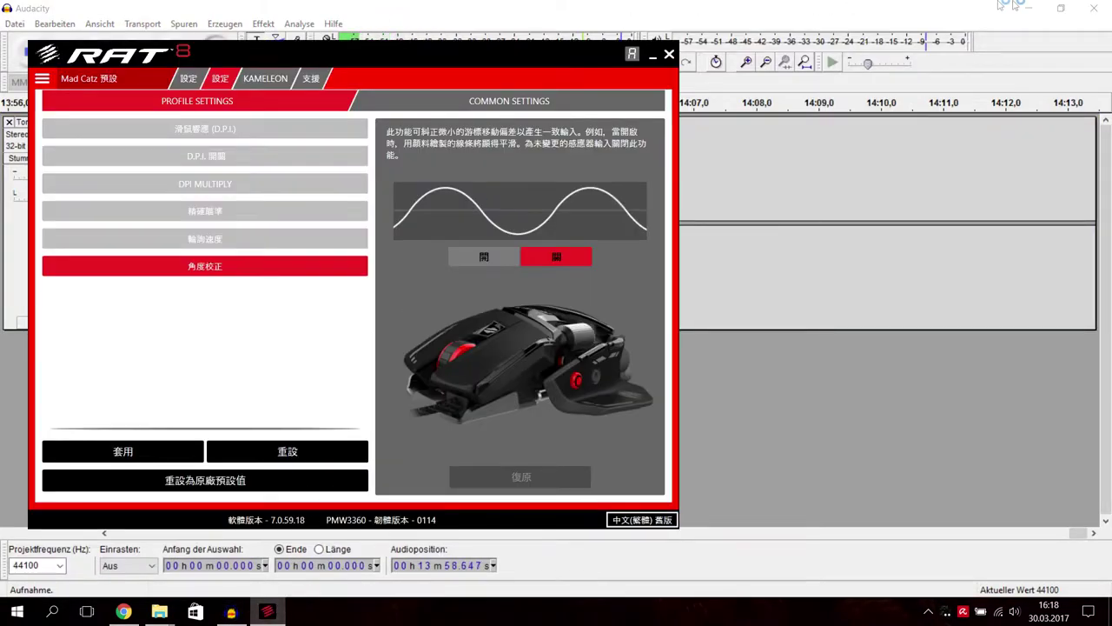
click(999, 7)
click(1023, 9)
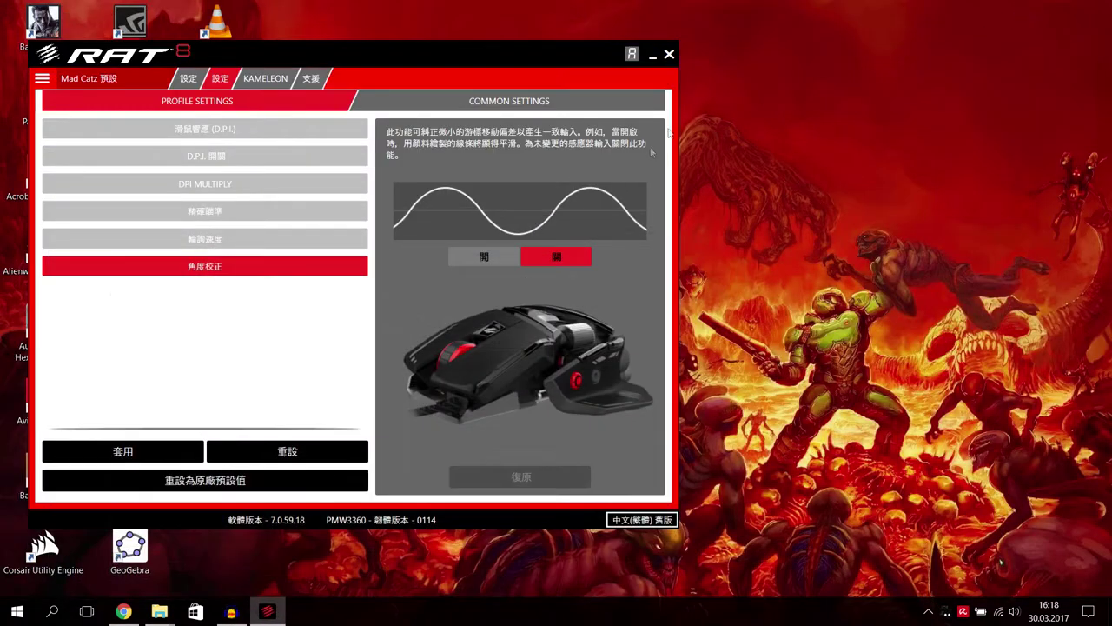
click(645, 520)
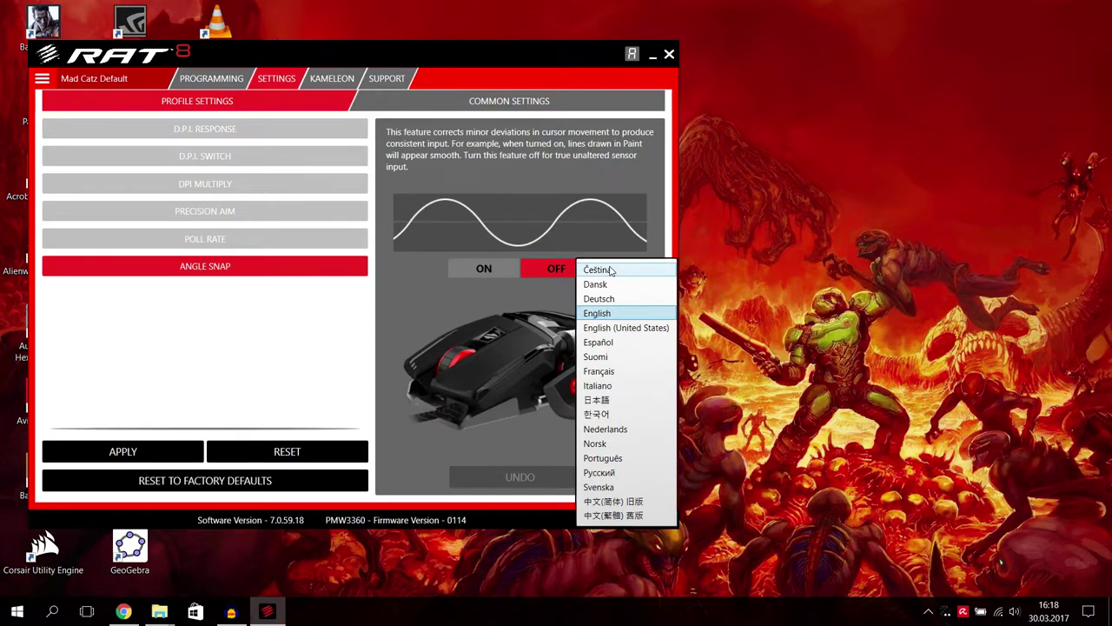
click(302, 328)
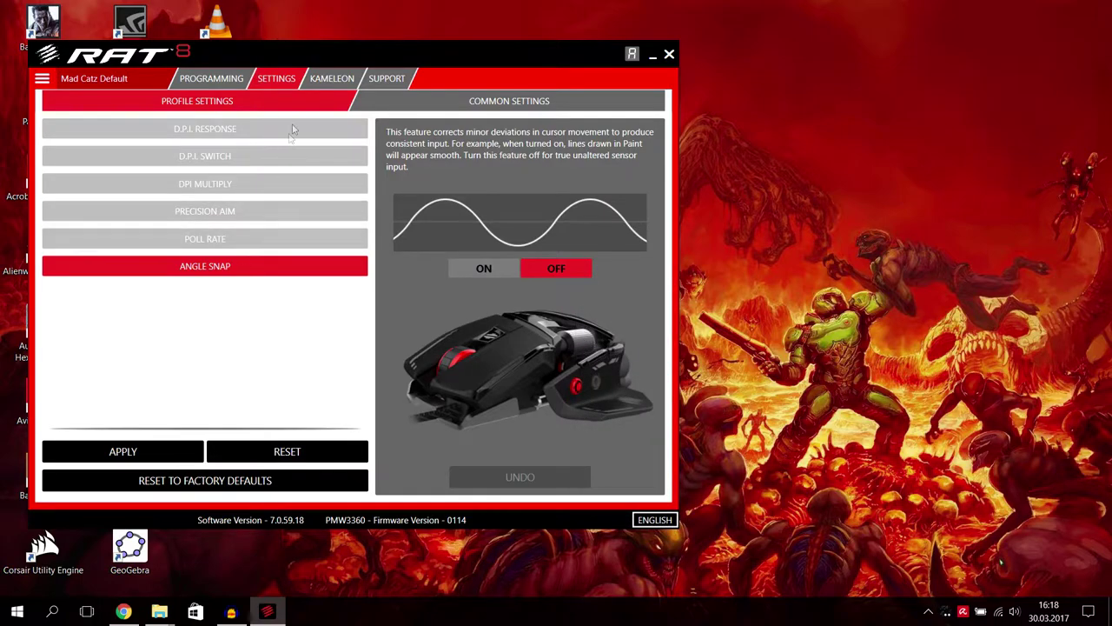
click(320, 79)
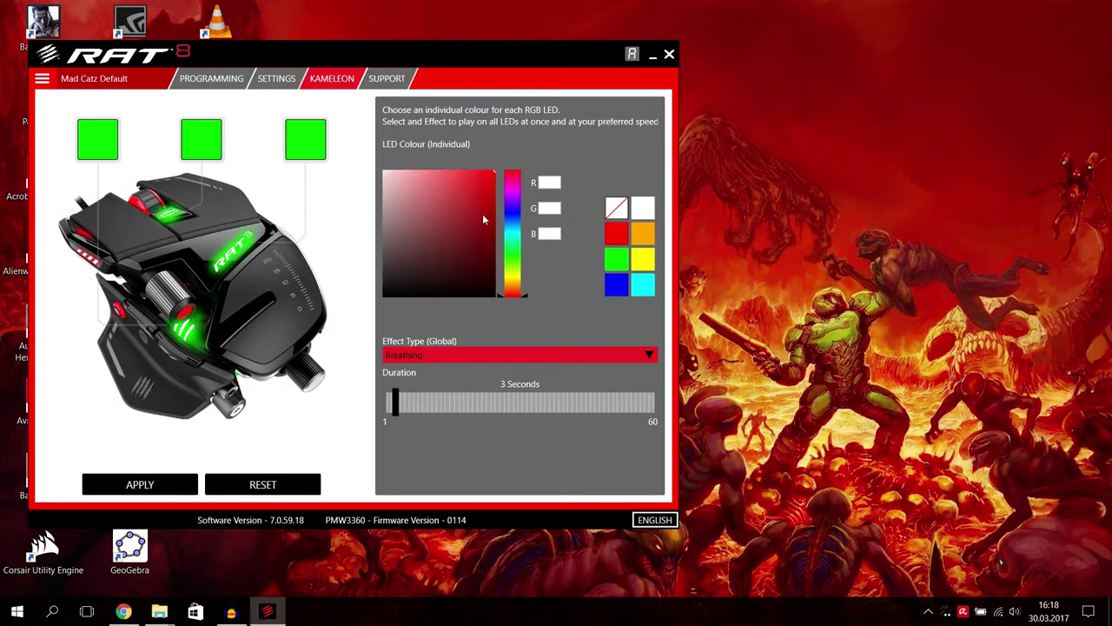
Step: Set the first LED to white and the second LED to black
click(97, 139)
click(640, 212)
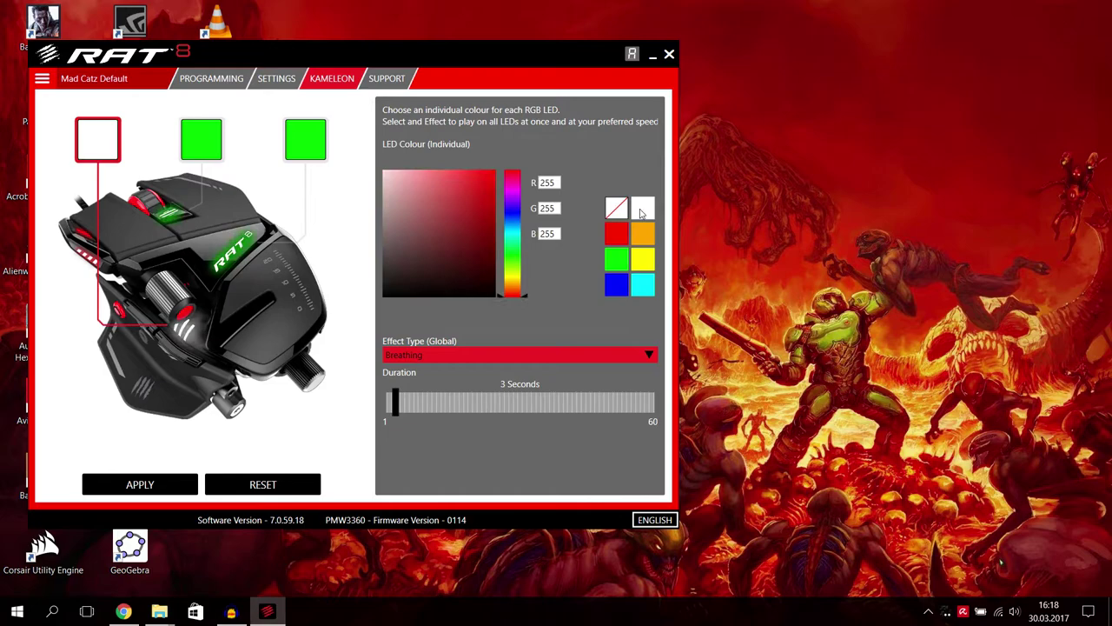
click(217, 154)
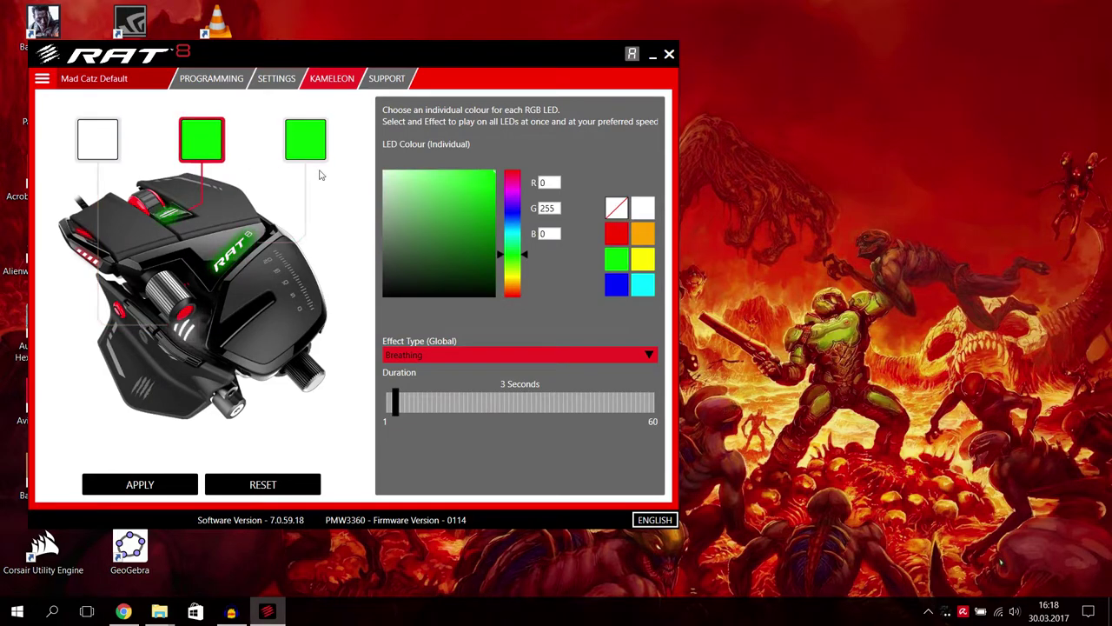
click(640, 235)
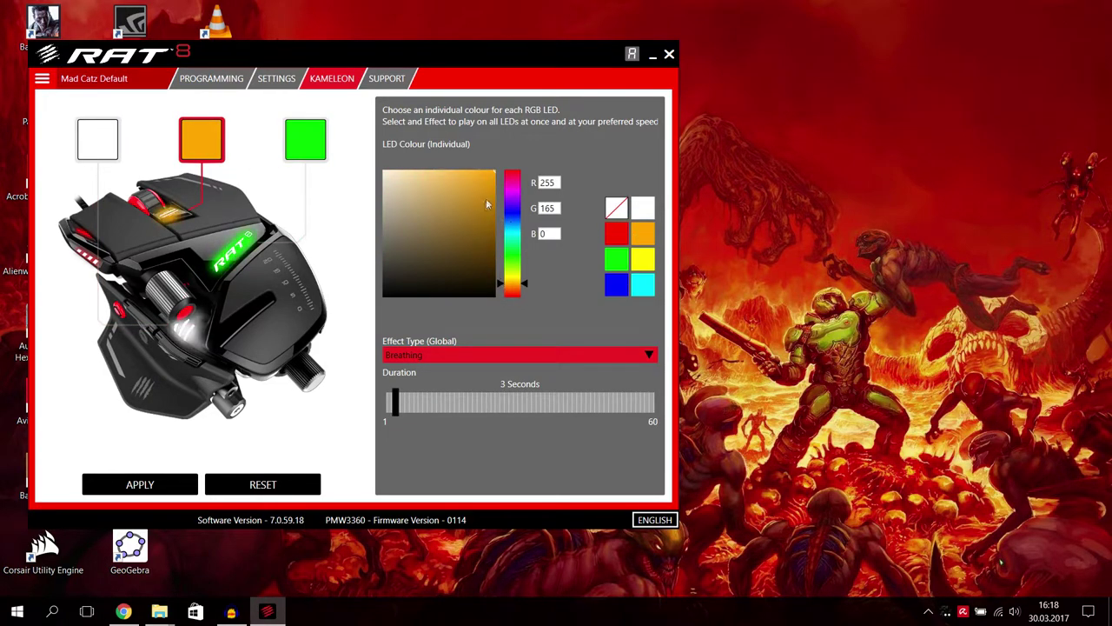
drag(487, 203, 363, 326)
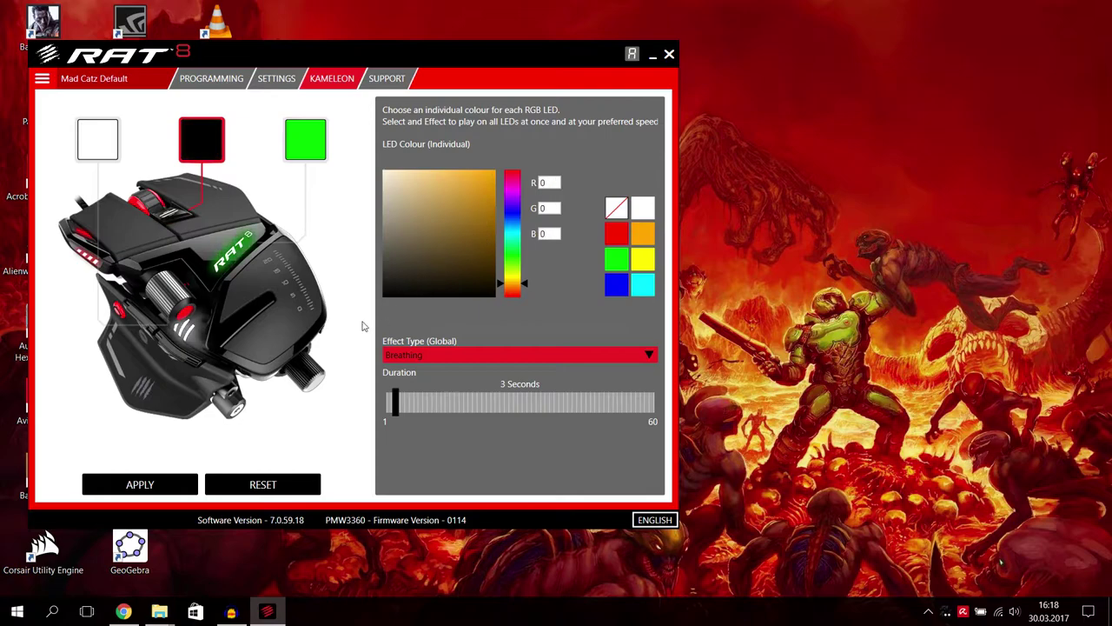
Step: Colour the third LED red (R 212, G 0, B 3) after trying several hues
click(304, 140)
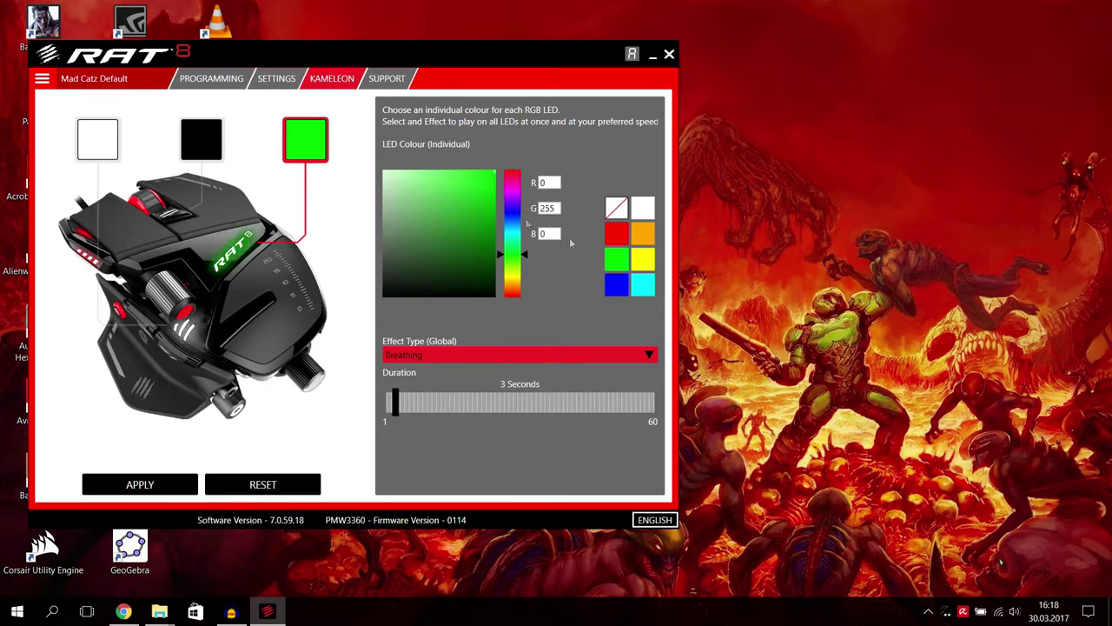
click(613, 235)
click(642, 233)
click(480, 206)
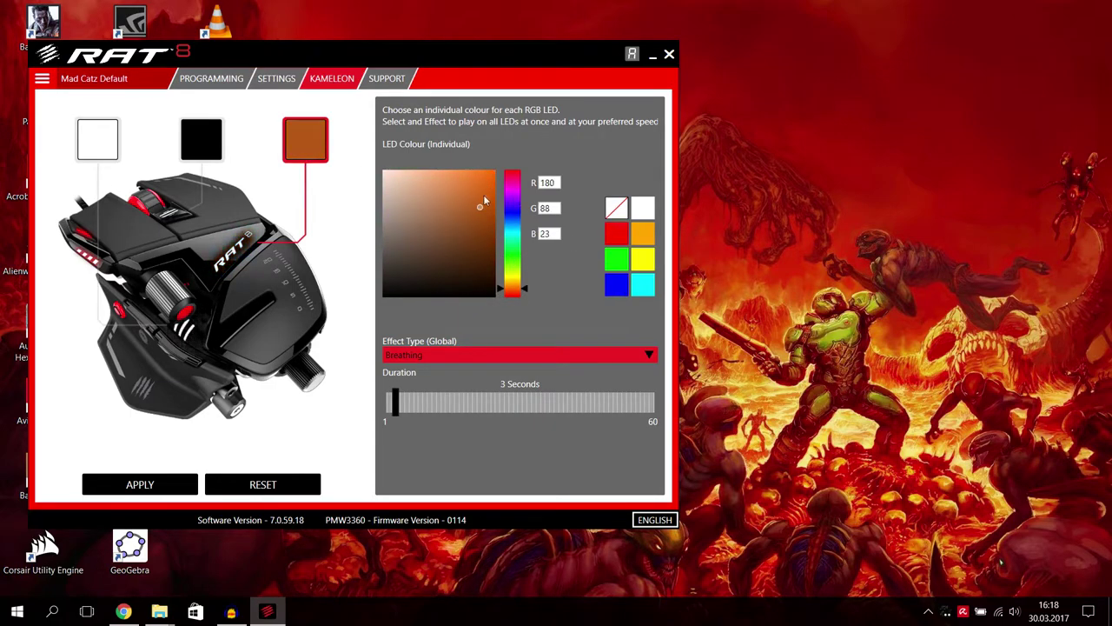
drag(439, 231, 388, 206)
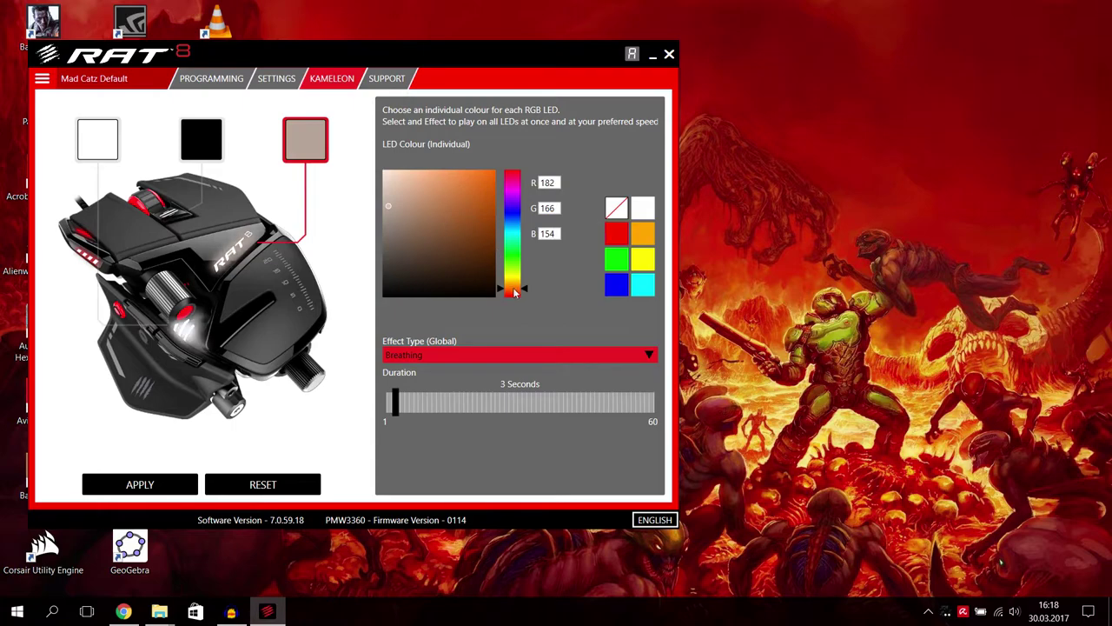
drag(525, 293, 527, 263)
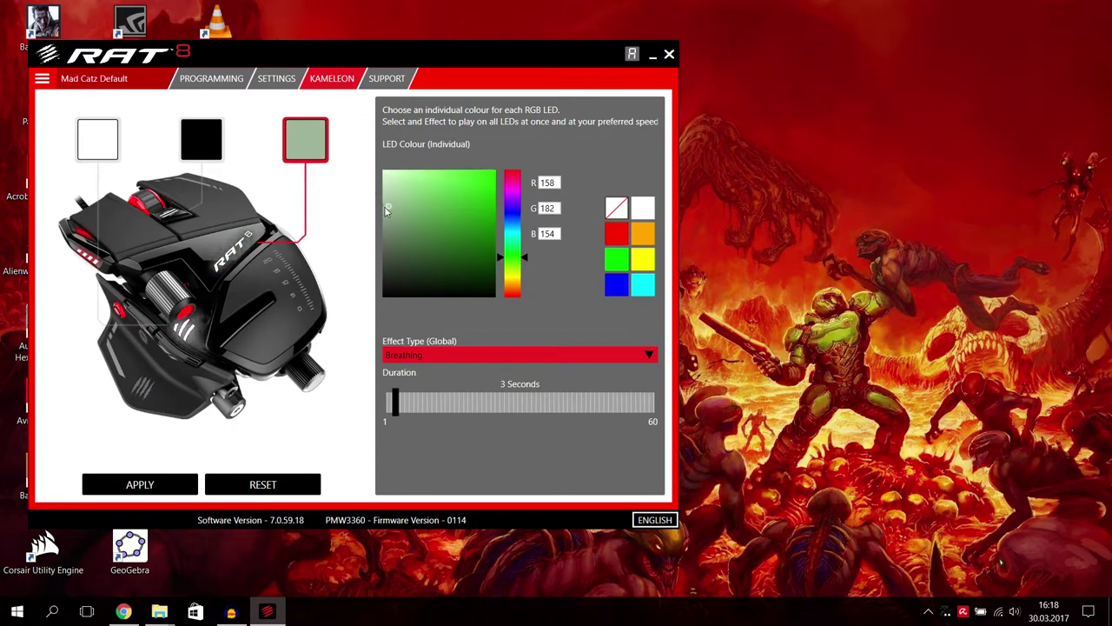
mouse_move(388, 210)
mouse_down()
mouse_move(452, 181)
mouse_move(447, 217)
mouse_move(487, 193)
mouse_move(516, 193)
mouse_up()
click(517, 191)
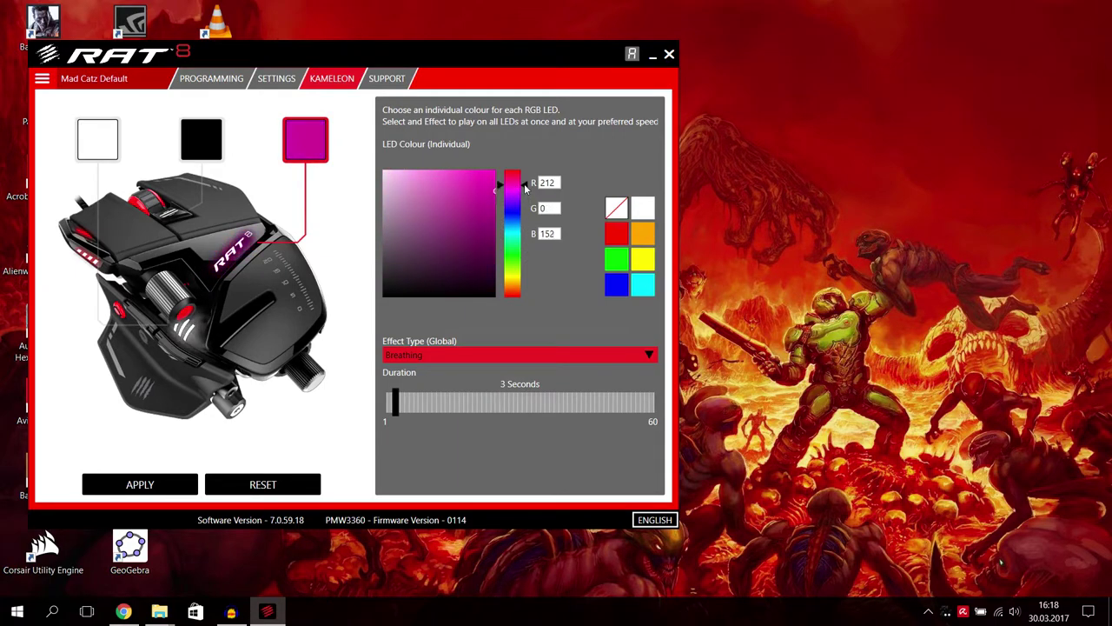
mouse_move(525, 188)
mouse_down()
mouse_move(516, 171)
mouse_move(514, 202)
mouse_up()
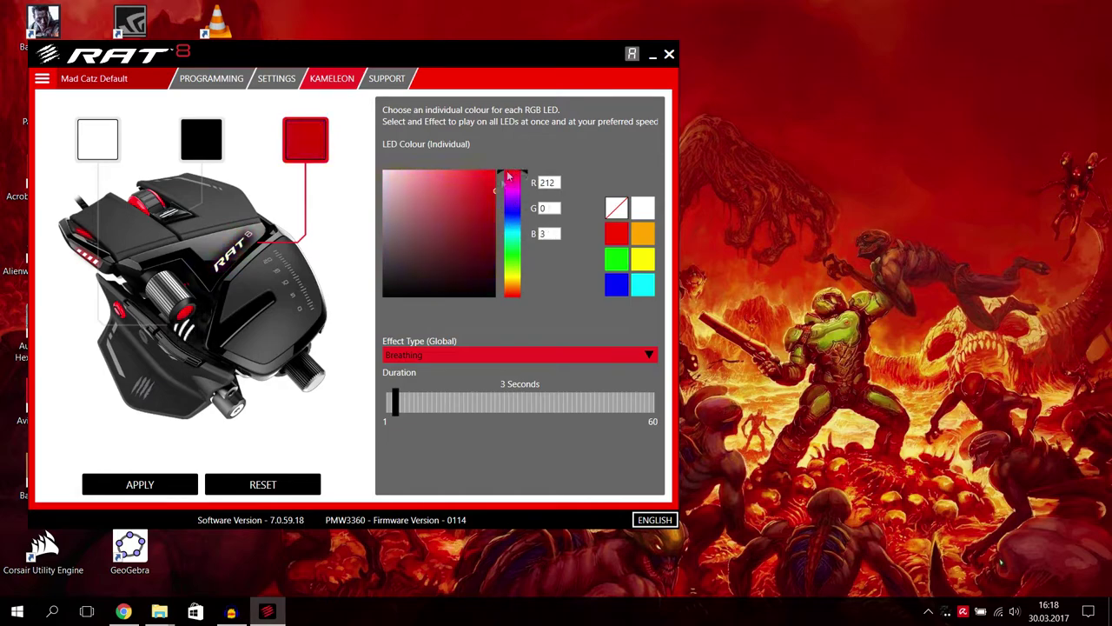
click(445, 357)
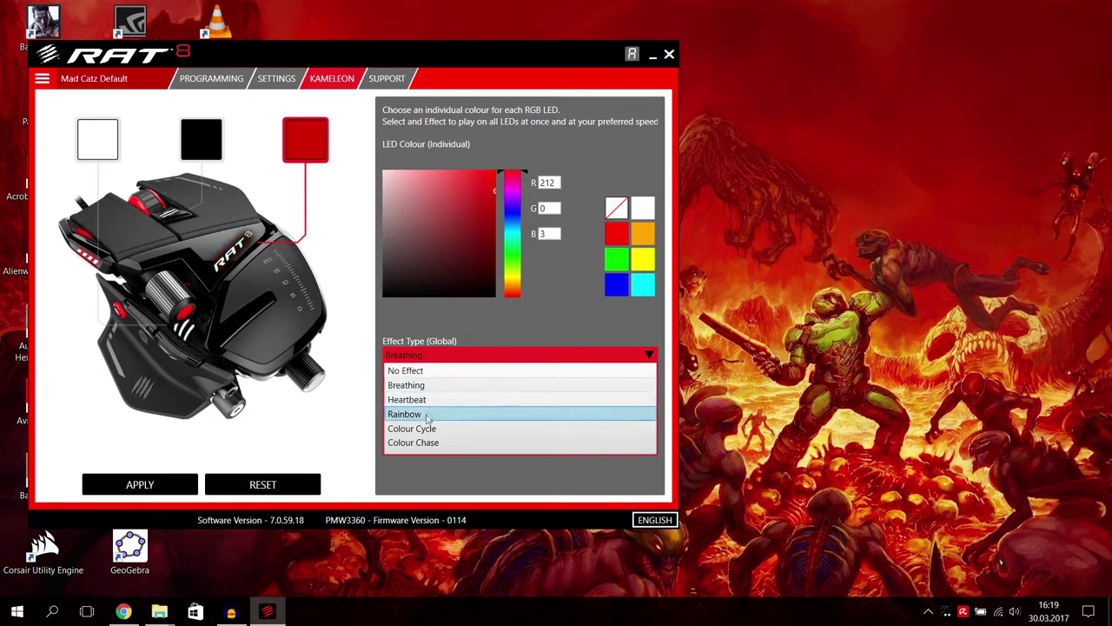
Step: Turn off the lighting effect and set all three LEDs to green
click(441, 371)
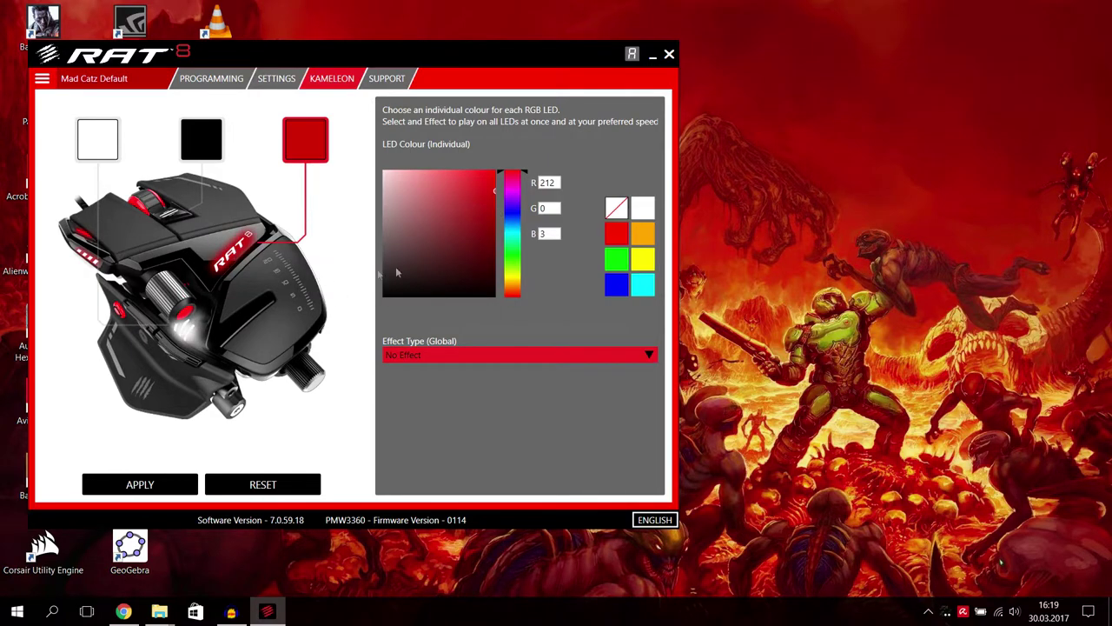
click(103, 153)
click(620, 267)
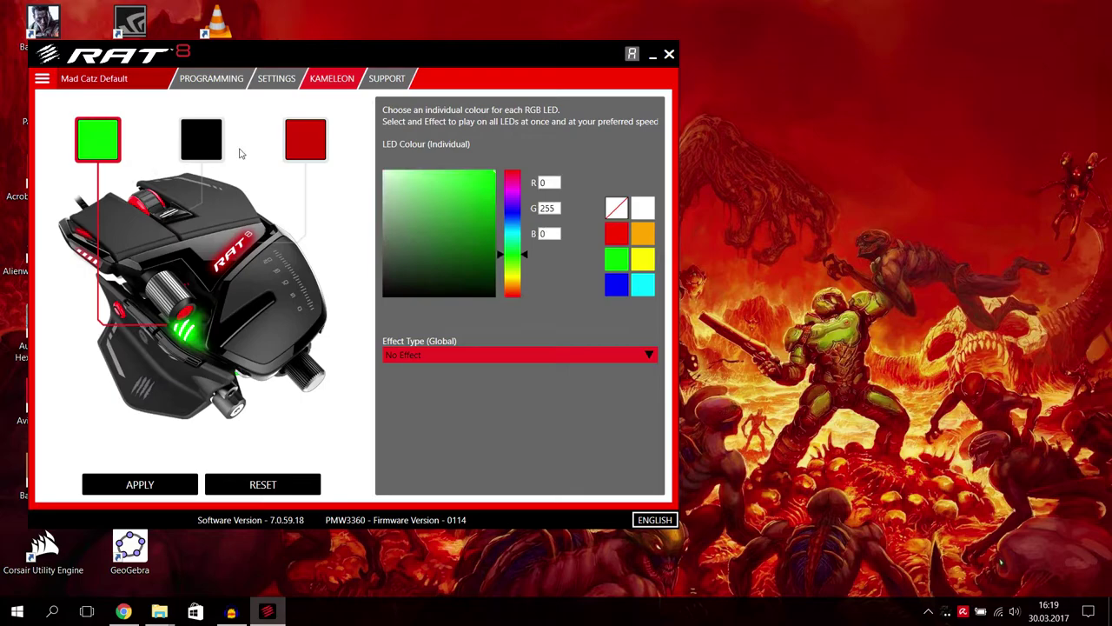
click(201, 139)
click(608, 259)
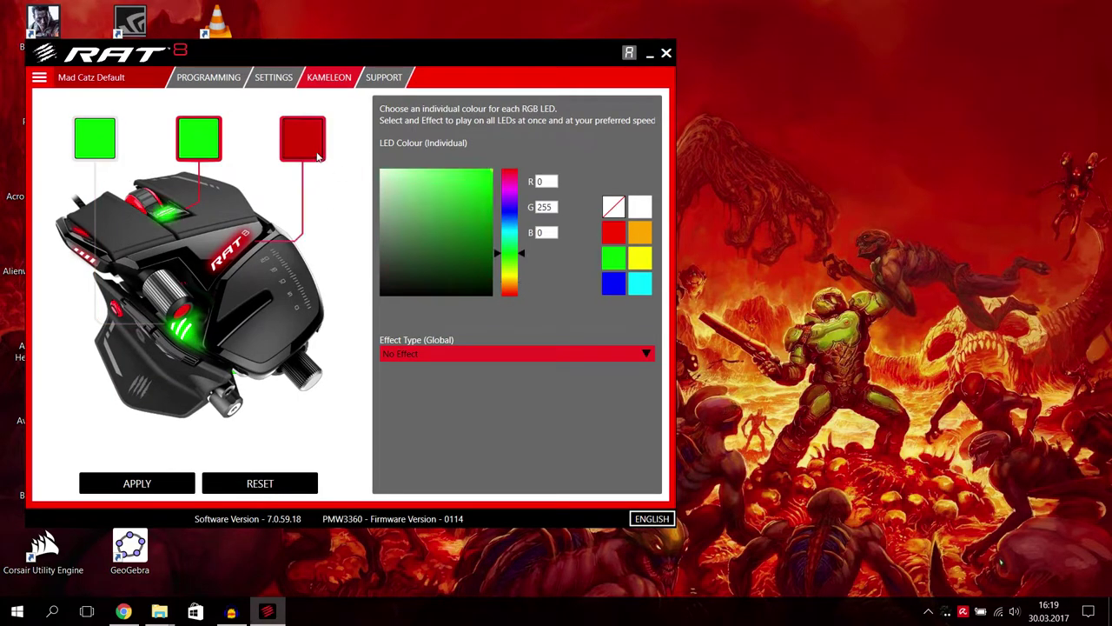
click(303, 139)
click(610, 259)
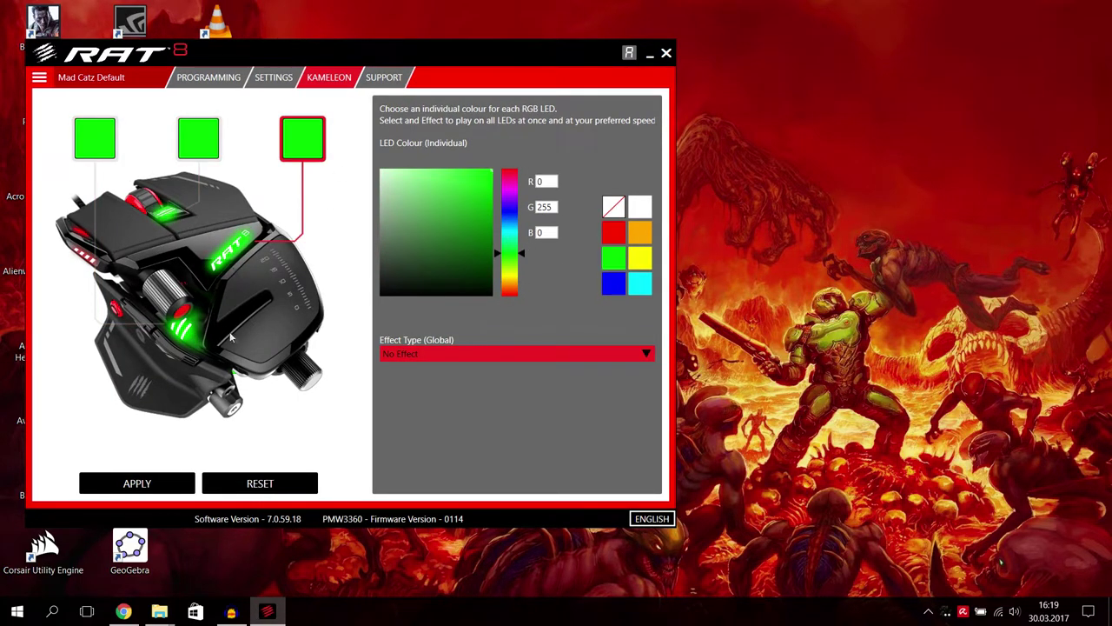
Step: Try Breathing, then Heartbeat with the duration moved from 57 to 1 second
click(409, 355)
click(413, 383)
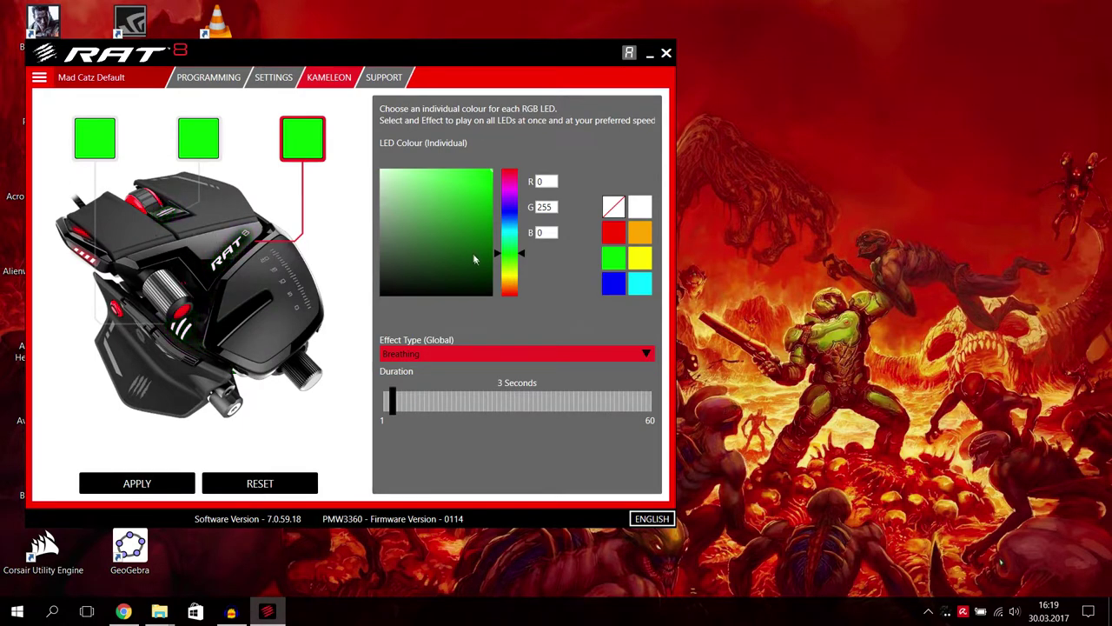
click(458, 353)
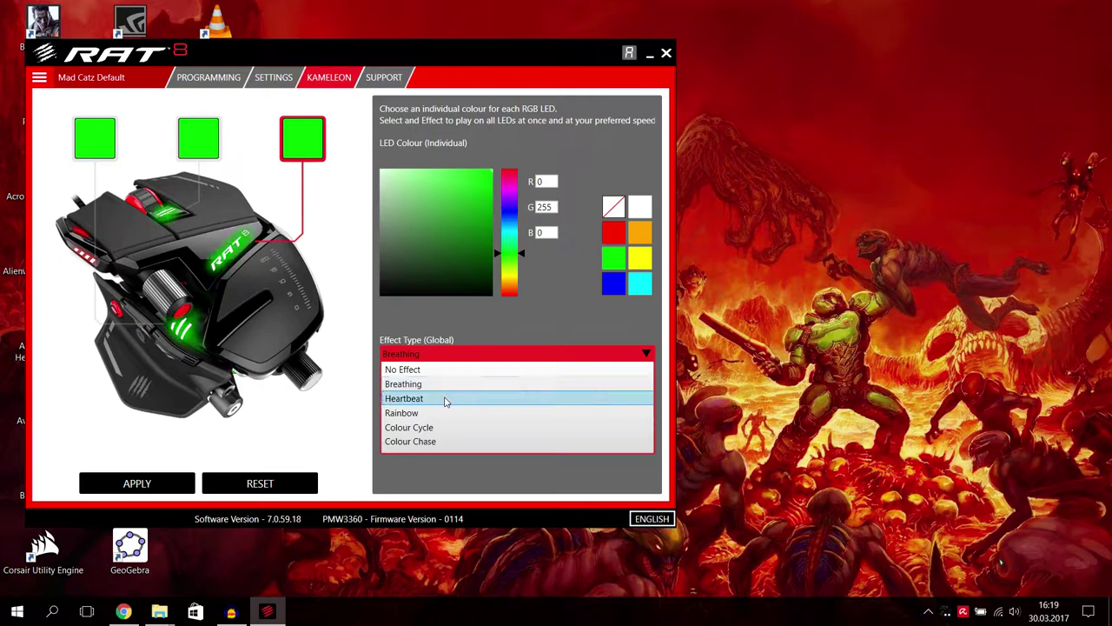
click(446, 401)
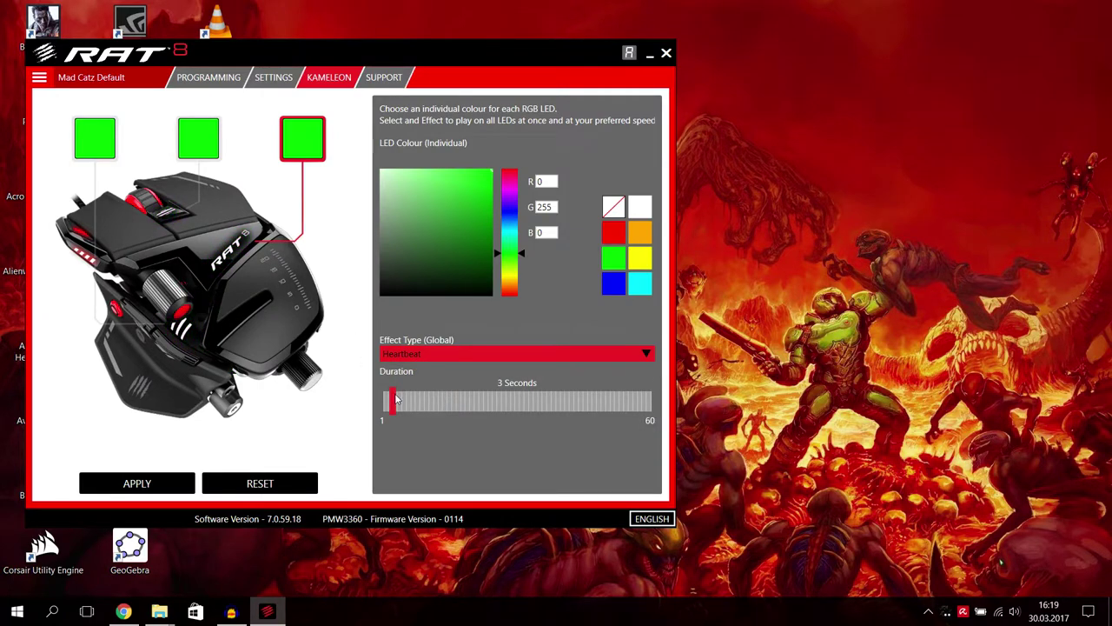
drag(396, 399, 639, 400)
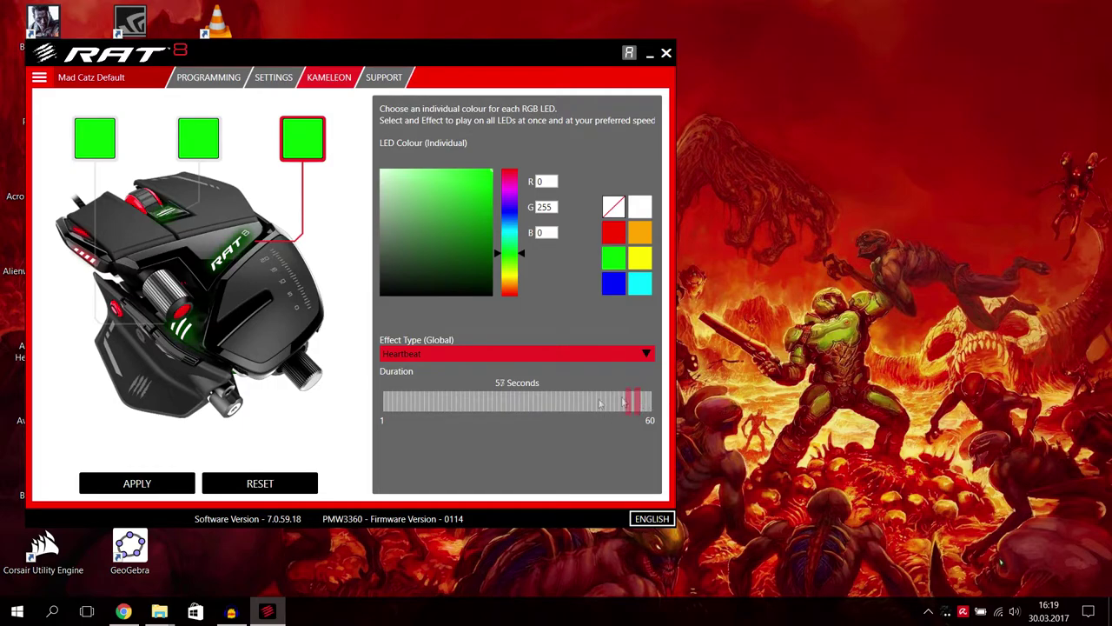
drag(640, 401, 324, 433)
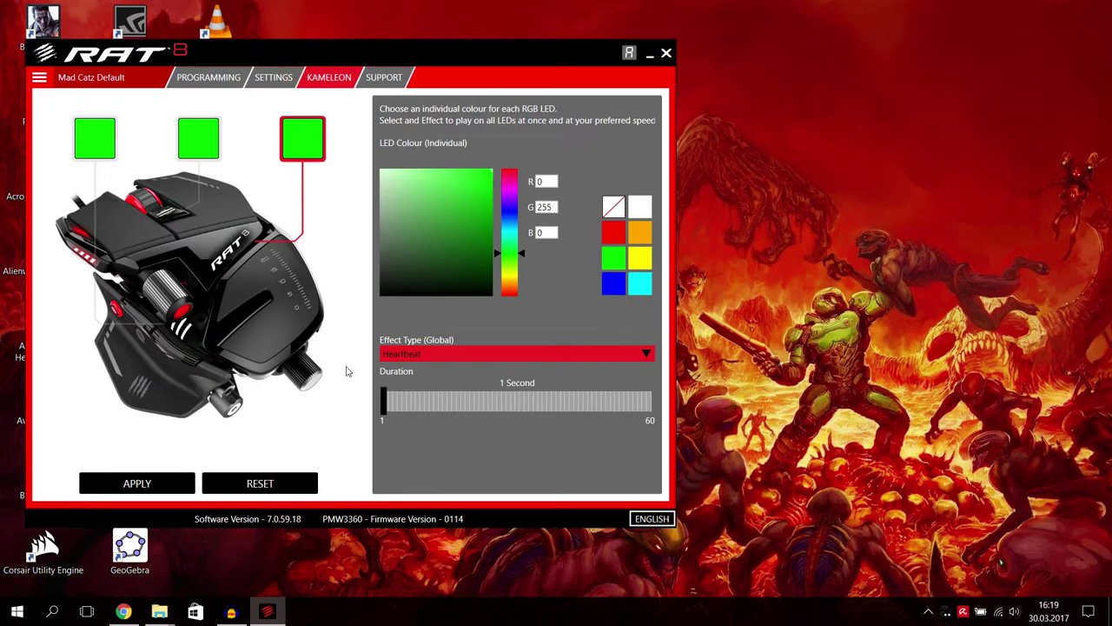
Step: Switch the lighting effect to Rainbow at 100% brightness, then show the Support page
click(417, 355)
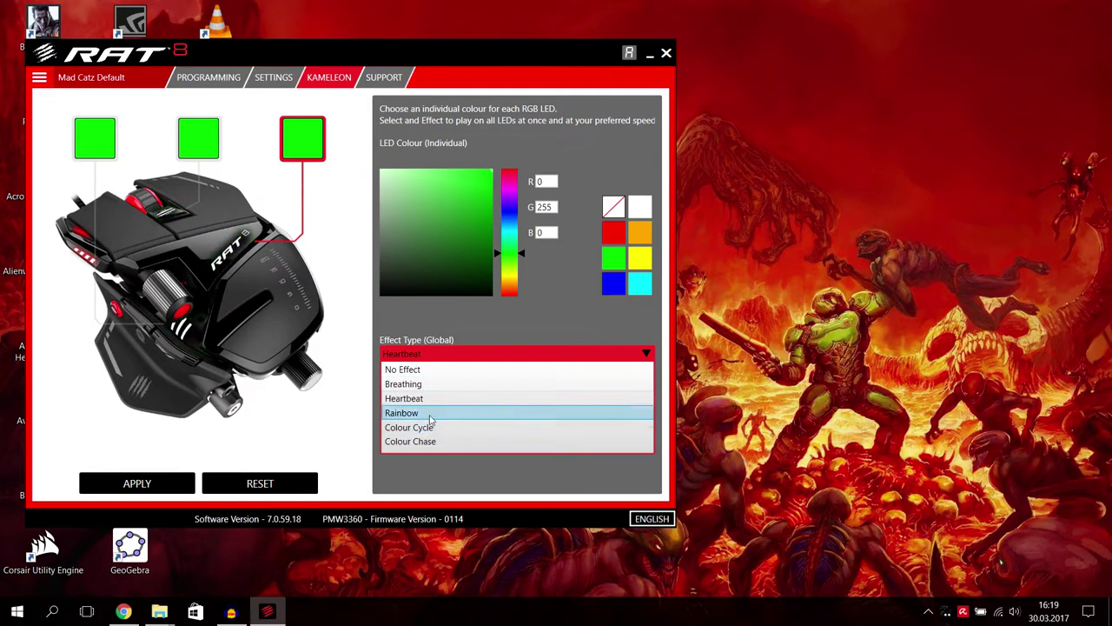
click(421, 409)
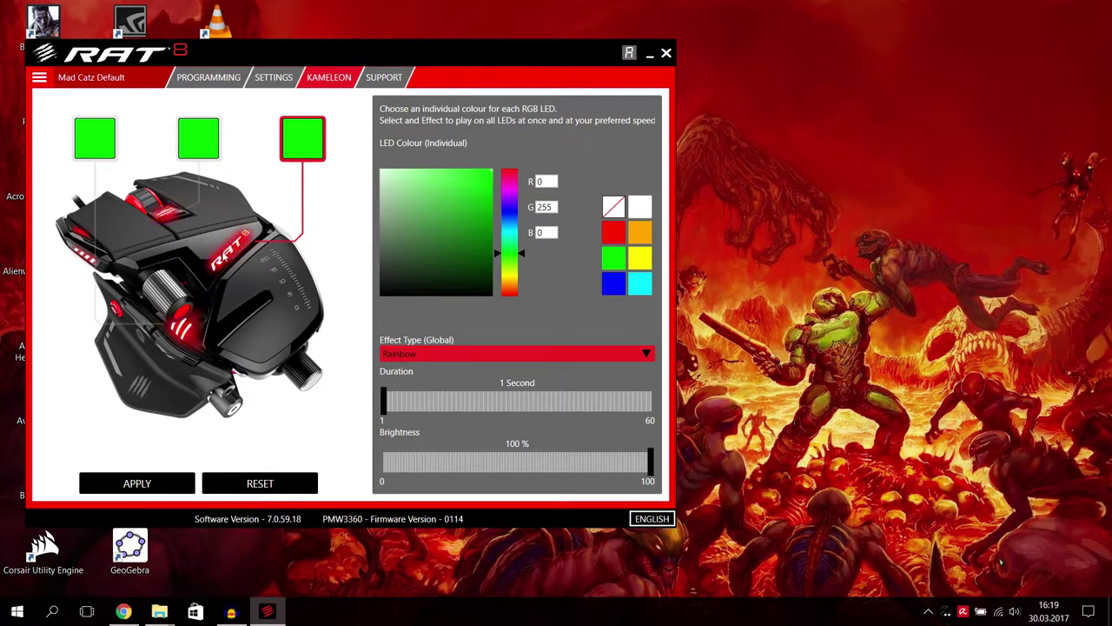
click(413, 355)
click(423, 357)
drag(447, 467, 746, 463)
click(462, 354)
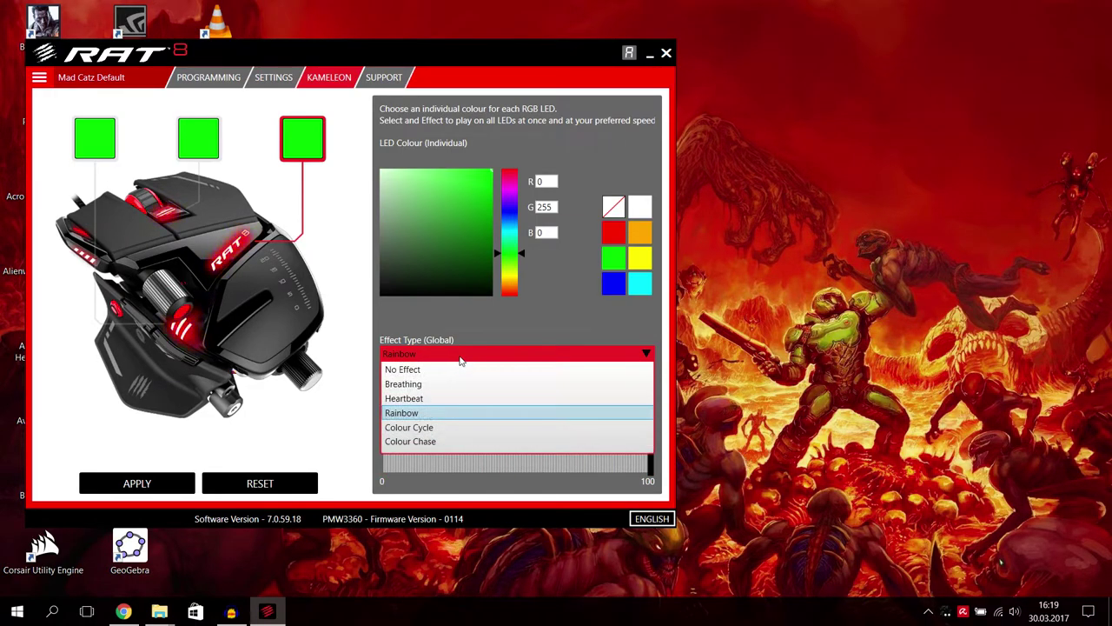
click(461, 355)
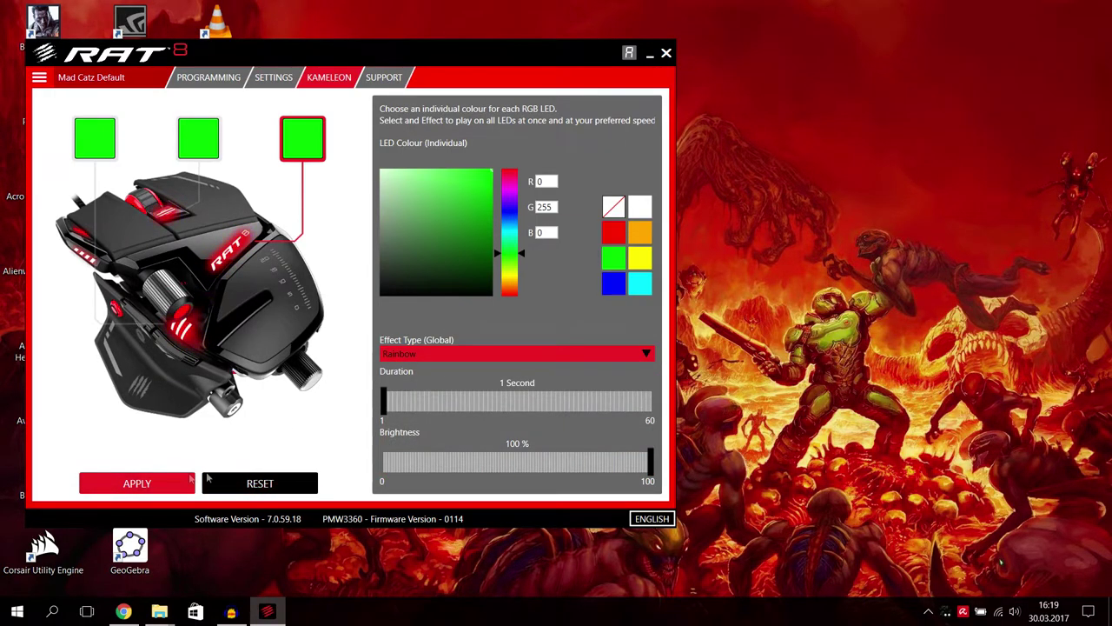
click(383, 78)
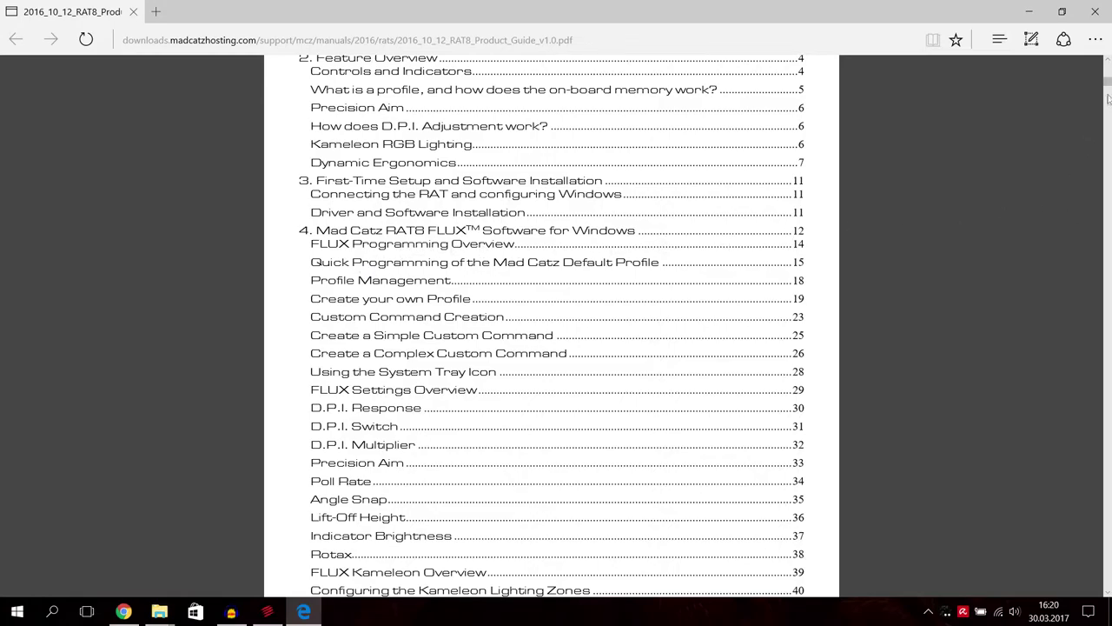
Step: Scroll through the RAT8 Product Guide PDF in Edge, then close the browser
drag(1108, 98, 1105, 111)
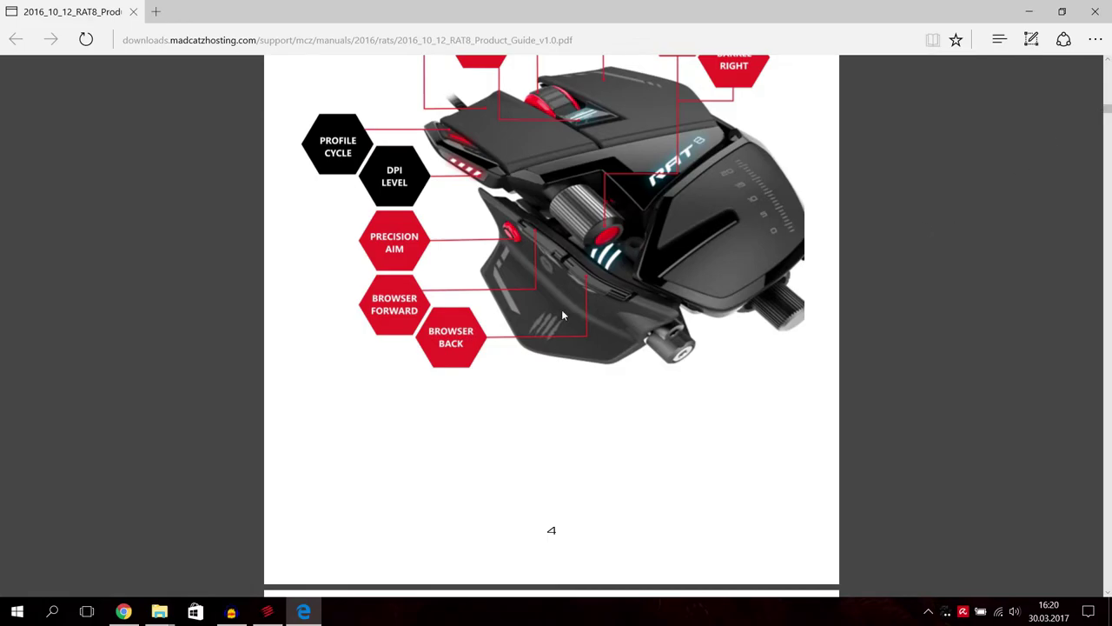
scroll(591, 365, up, 1)
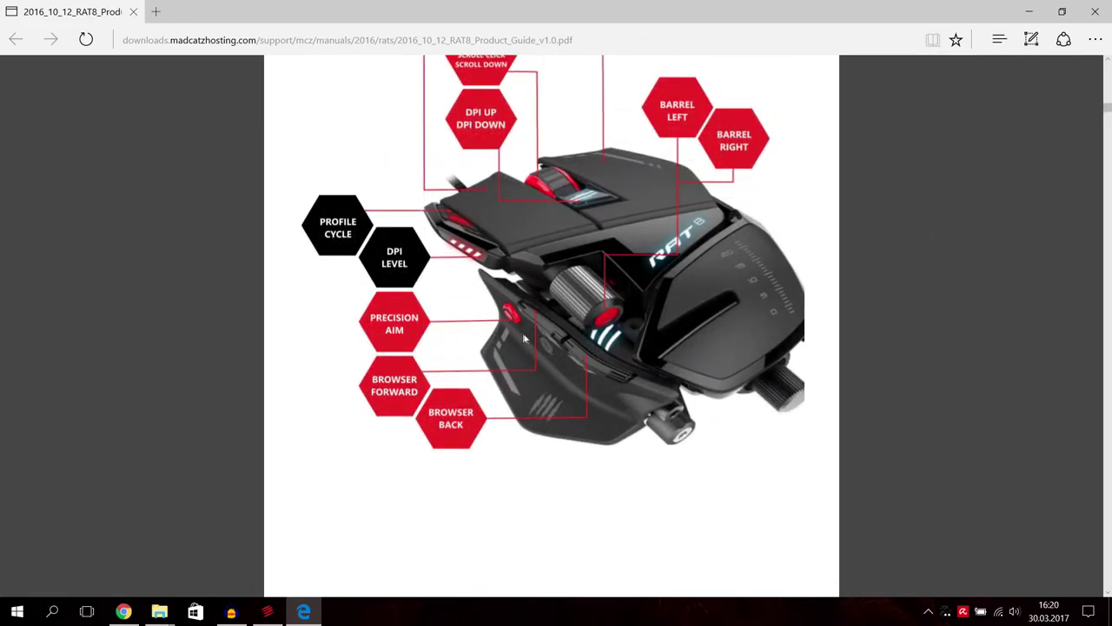
scroll(553, 313, down, 15)
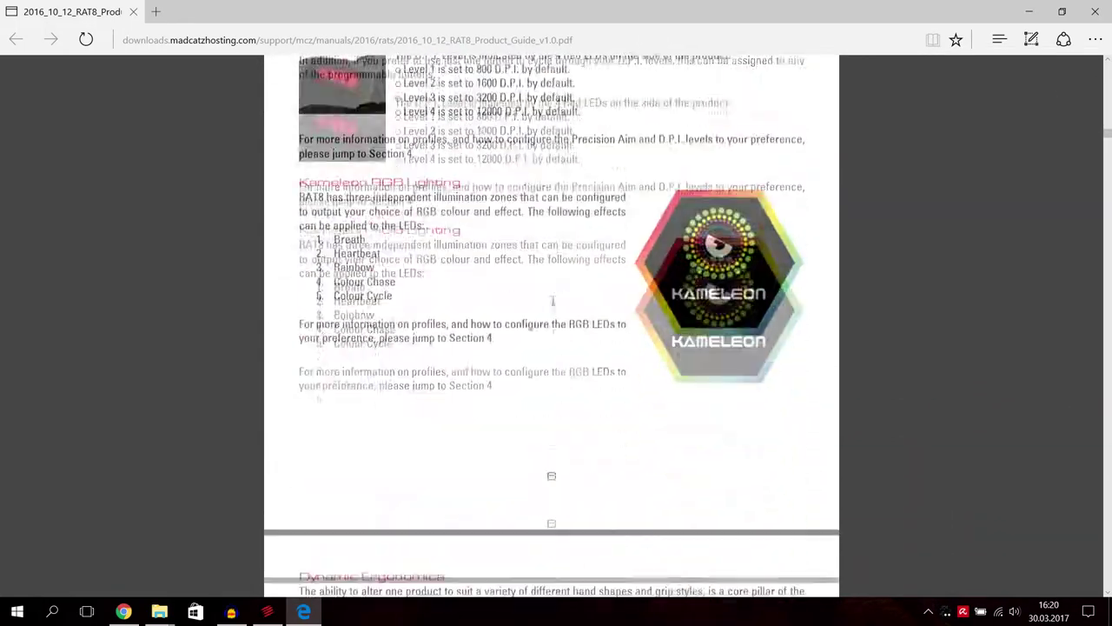
scroll(557, 295, down, 15)
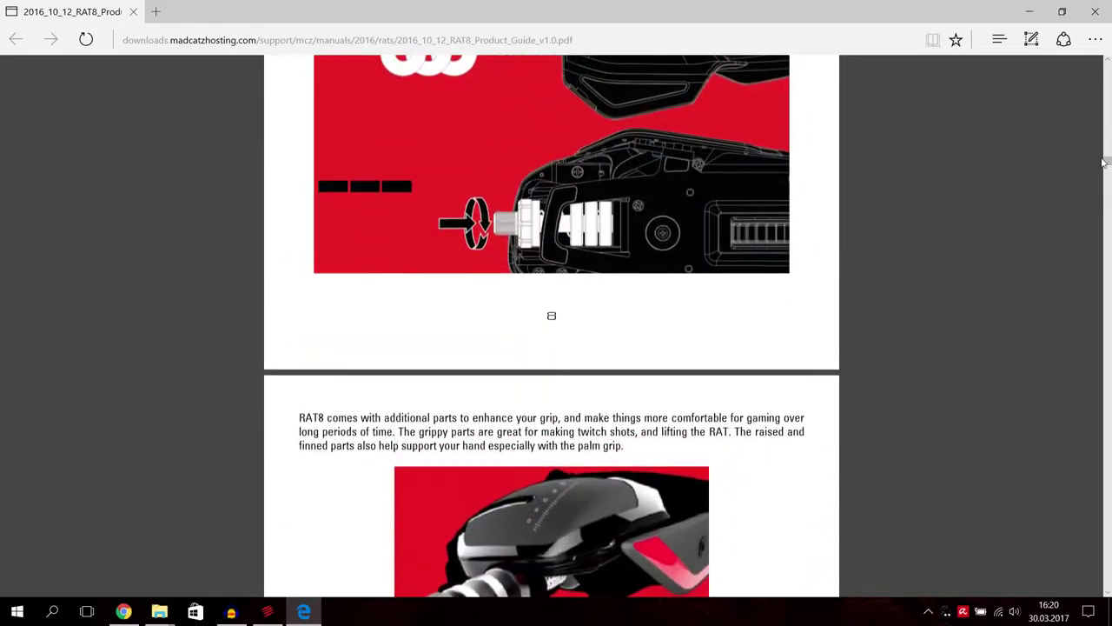
click(1095, 11)
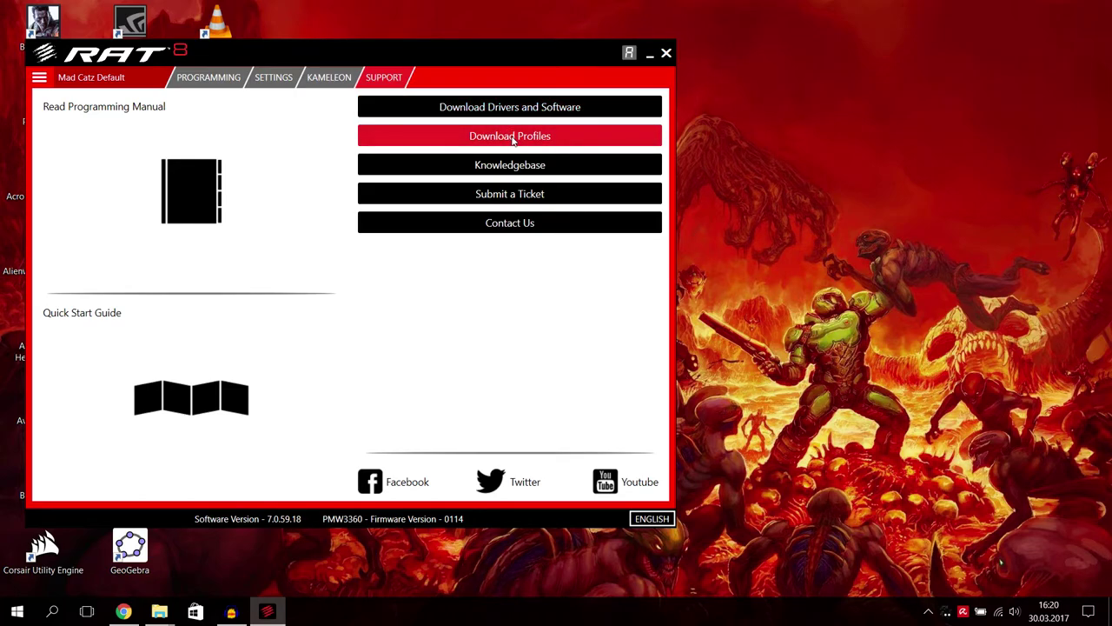
Step: On the Mad Catz downloads page, choose Mice, RAT 8 and Windows 10 64bit and download profiles
click(513, 139)
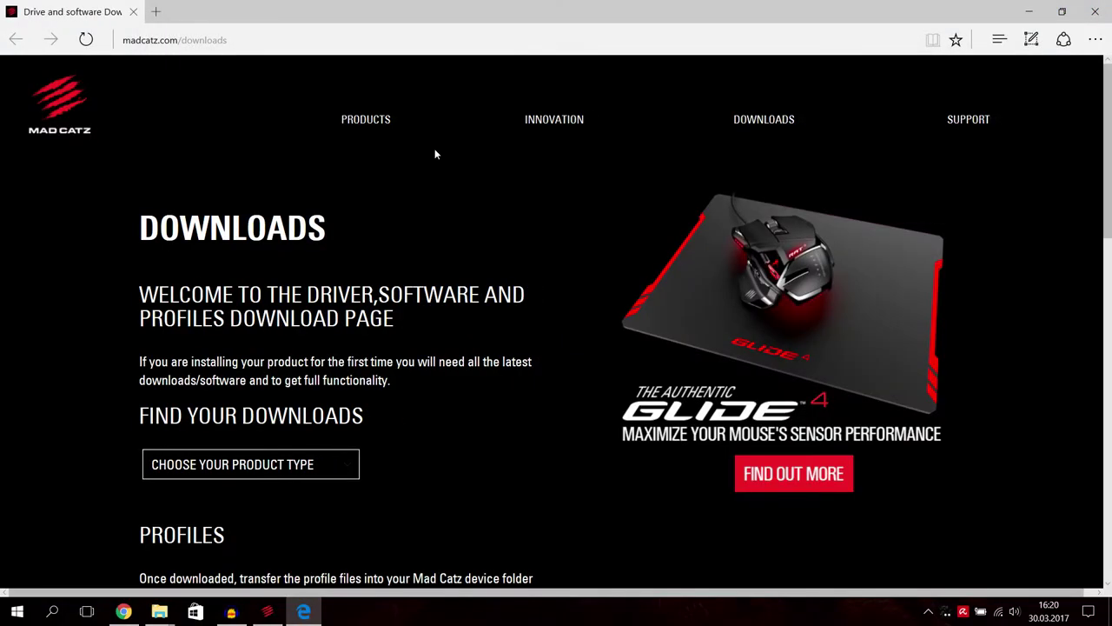
scroll(299, 283, down, 2)
click(299, 302)
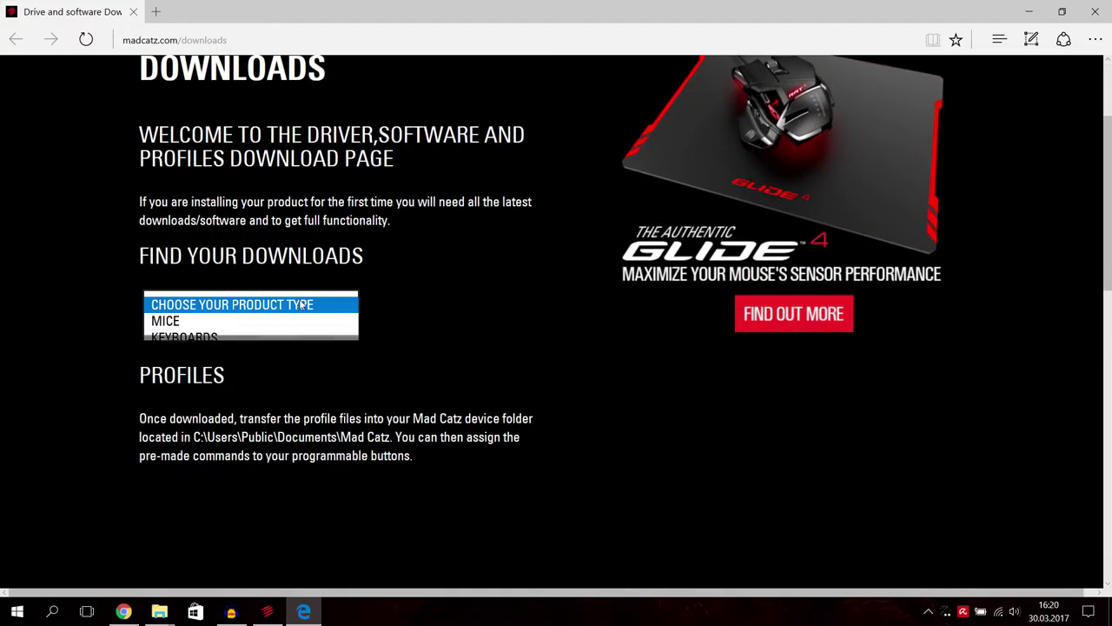
click(279, 321)
click(285, 332)
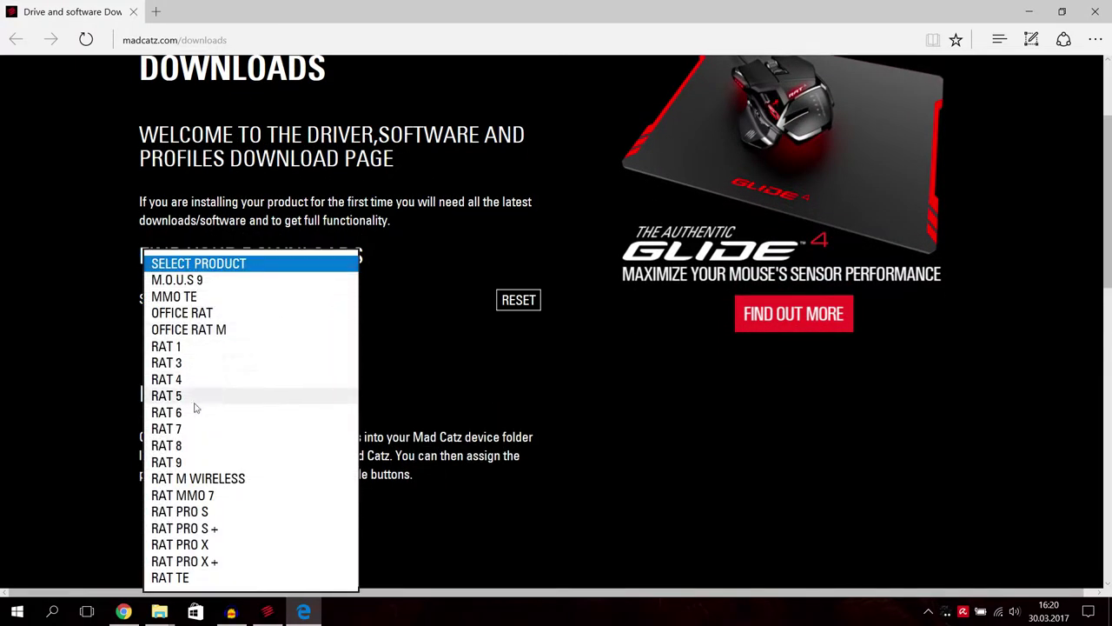
click(183, 445)
click(252, 356)
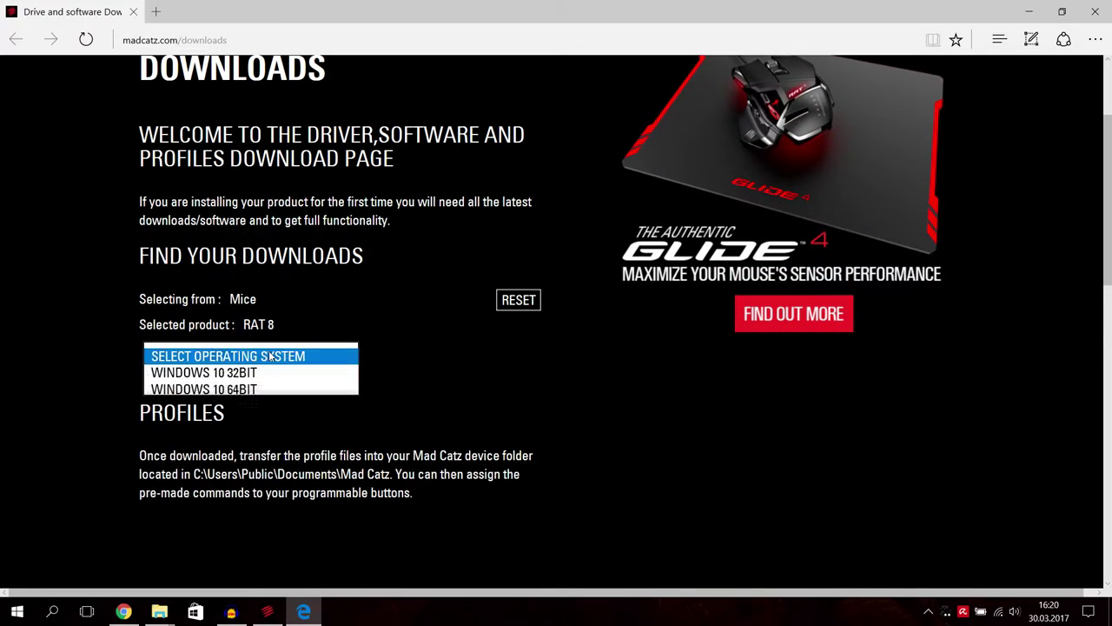
click(244, 391)
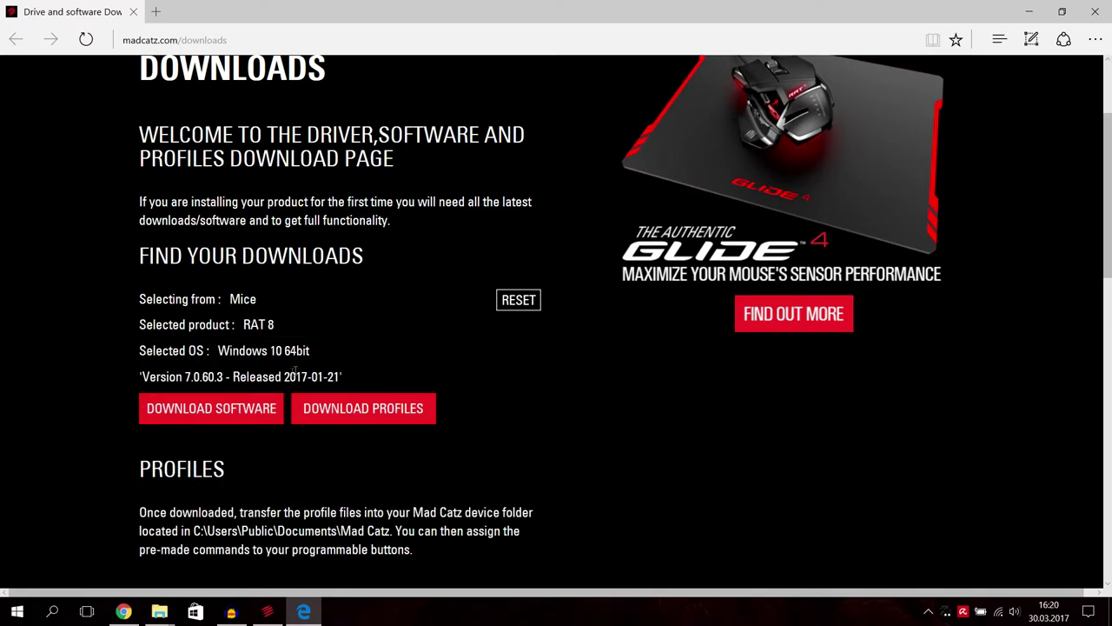
click(354, 410)
Step: Save rat8-profile-pack.zip to the Desktop using Speichern unter
scroll(313, 269, down, 1)
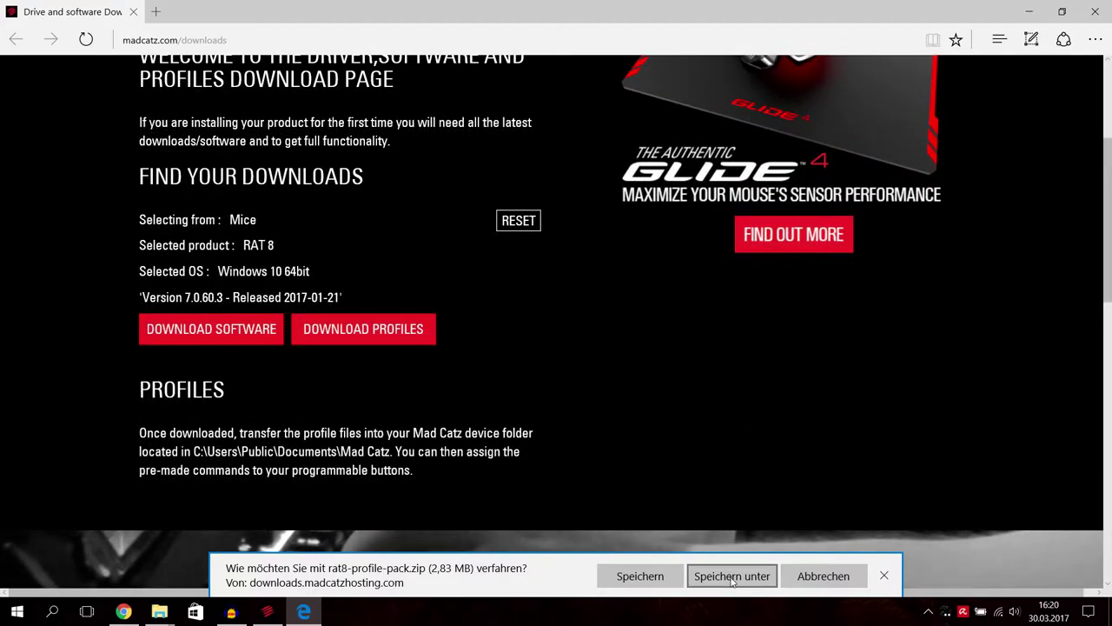
click(733, 576)
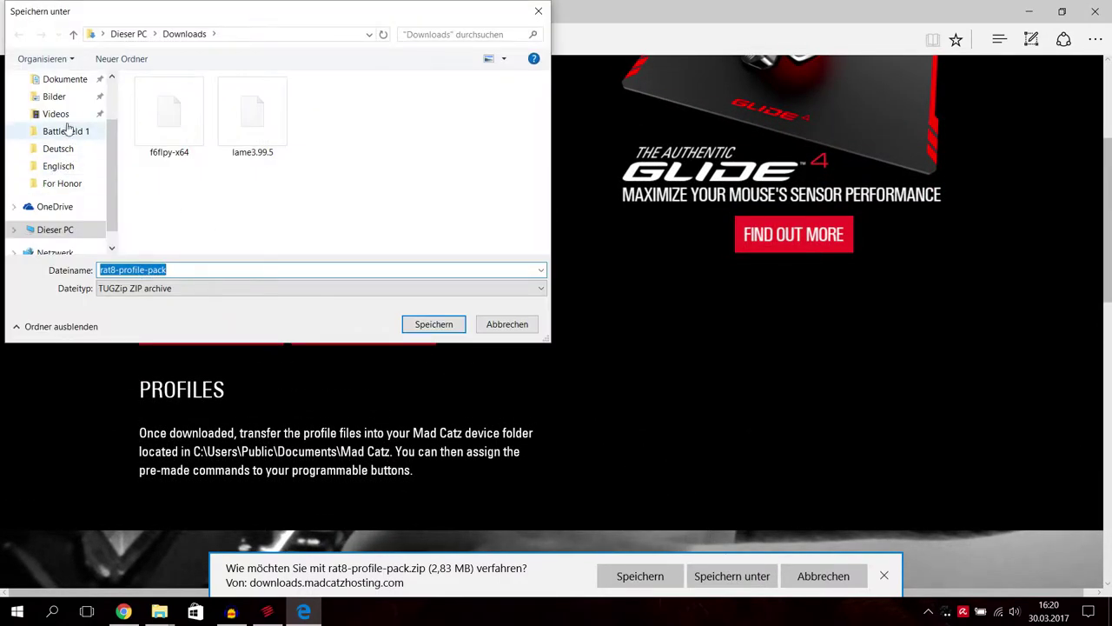
scroll(61, 104, up, 1)
click(58, 79)
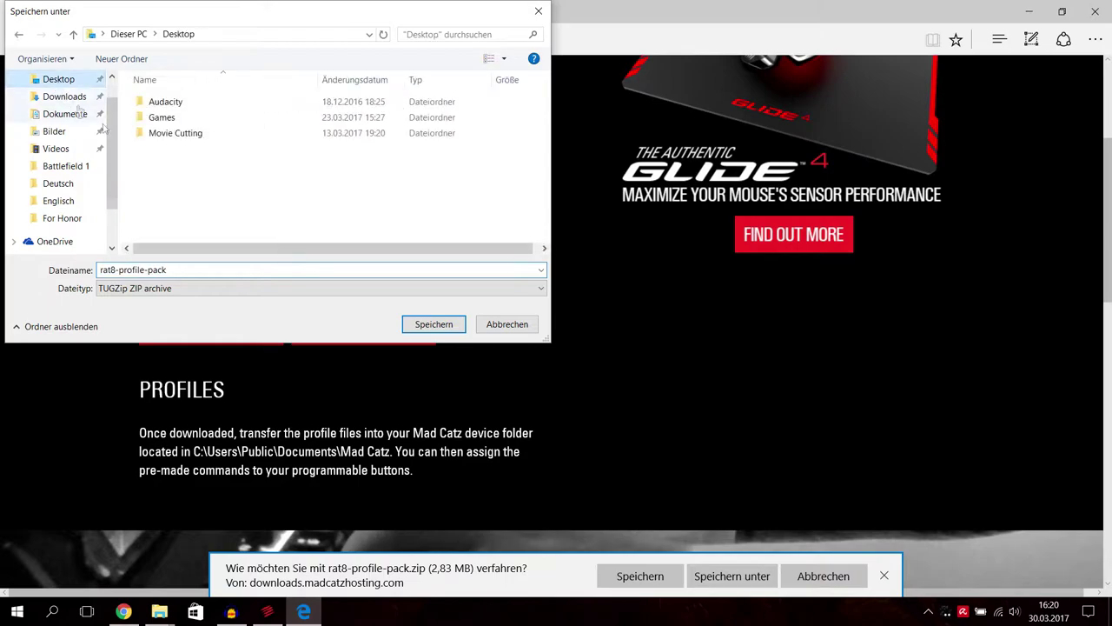
click(428, 324)
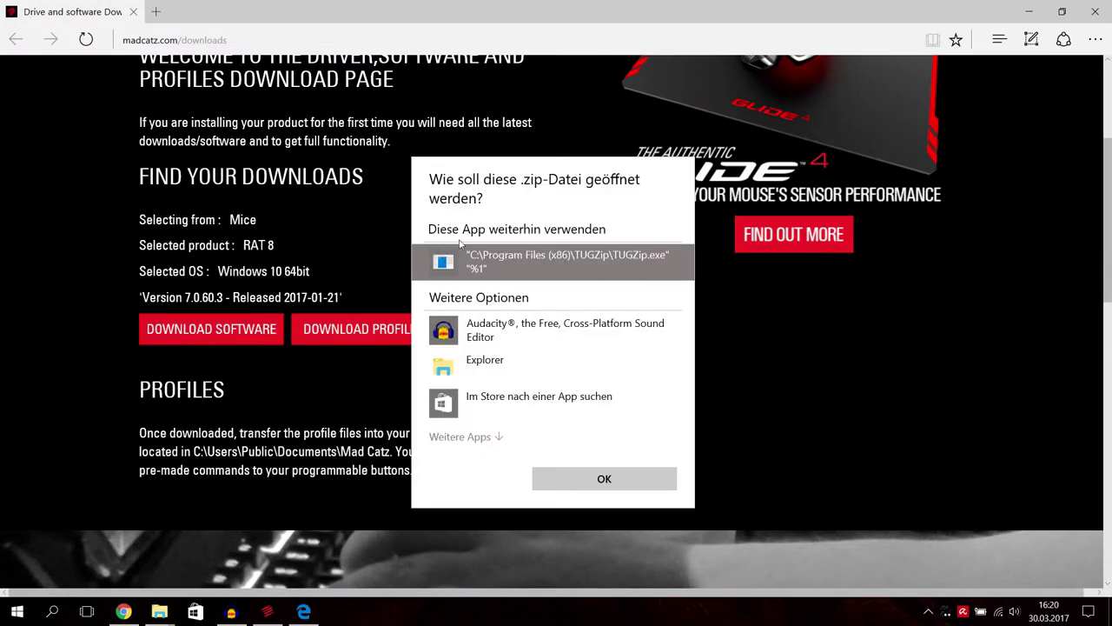
Step: Open the profile pack zip maximized and look through the Titanfall 2 and genre profile files
double_click(507, 362)
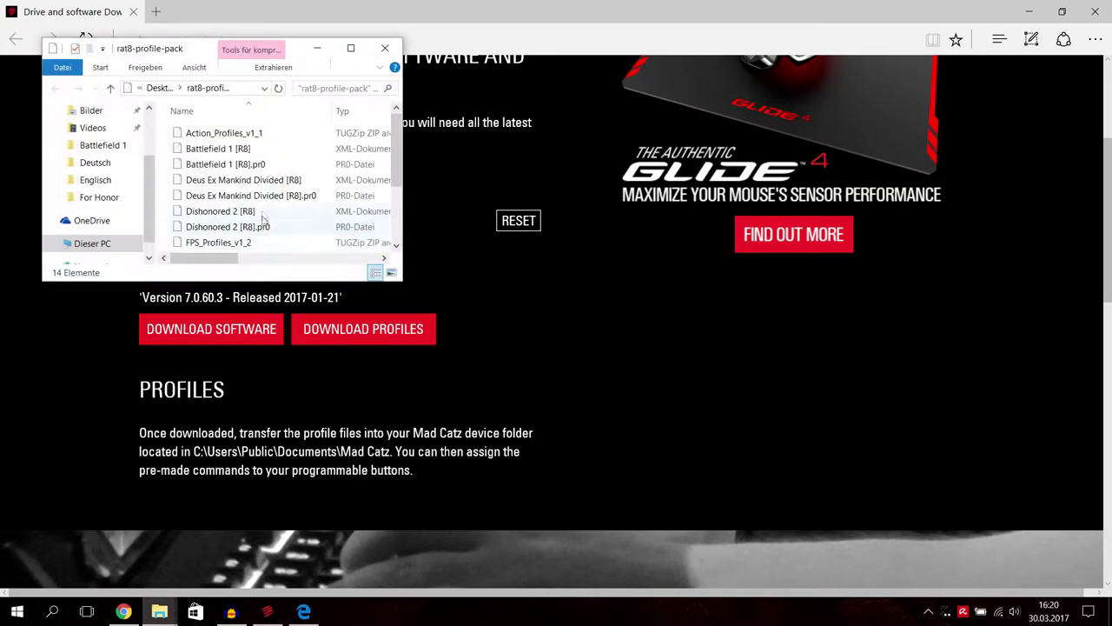
click(350, 41)
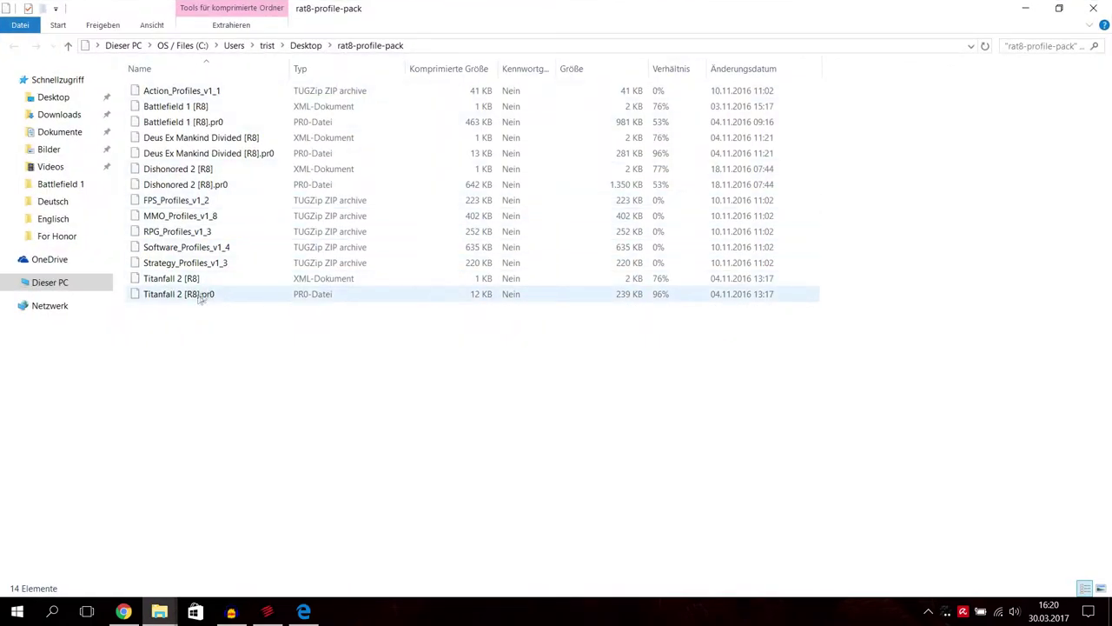
click(196, 293)
click(189, 278)
click(186, 267)
click(186, 251)
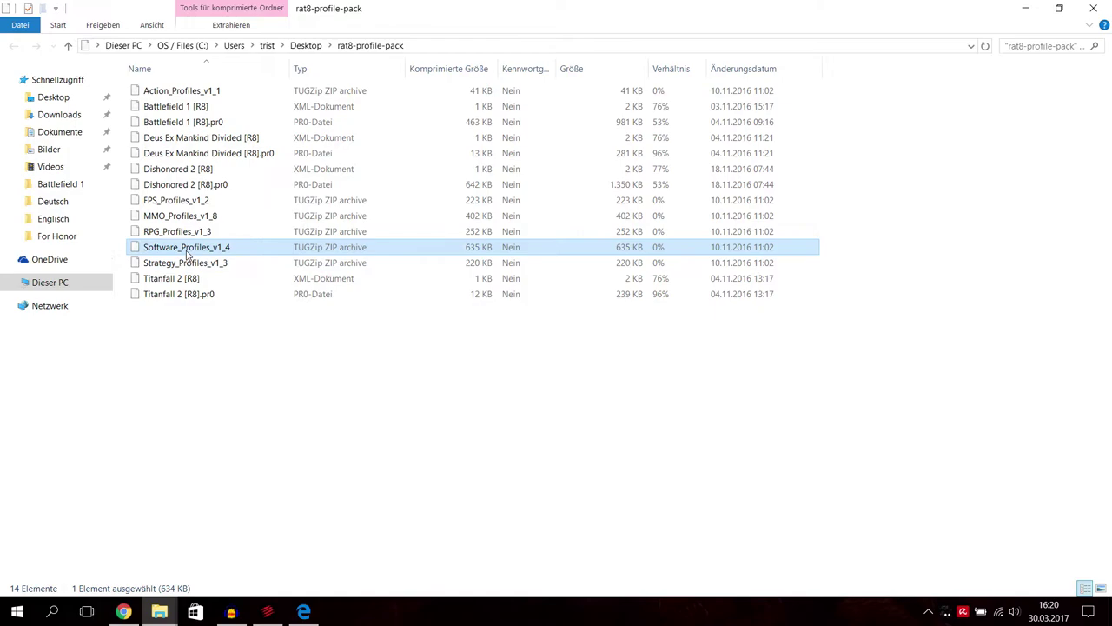
click(191, 232)
click(191, 217)
click(193, 202)
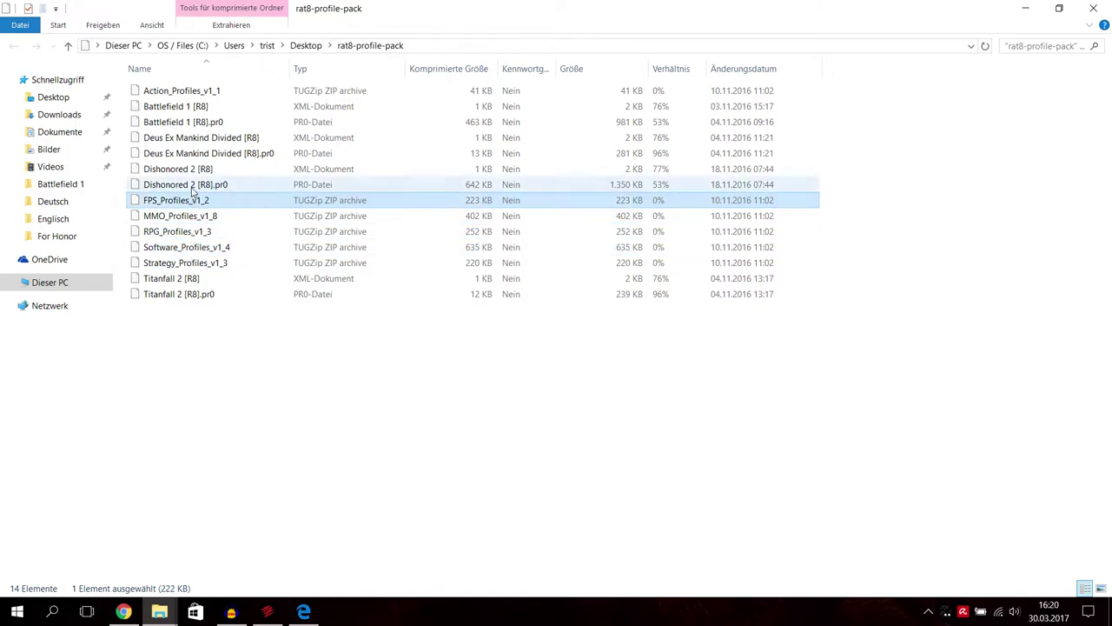
Step: Look through the Dishonored 2, Deus Ex, Battlefield 1 and Action_Profiles_v1_1 files
click(194, 185)
click(195, 170)
click(194, 155)
click(195, 139)
click(193, 123)
click(191, 108)
click(191, 92)
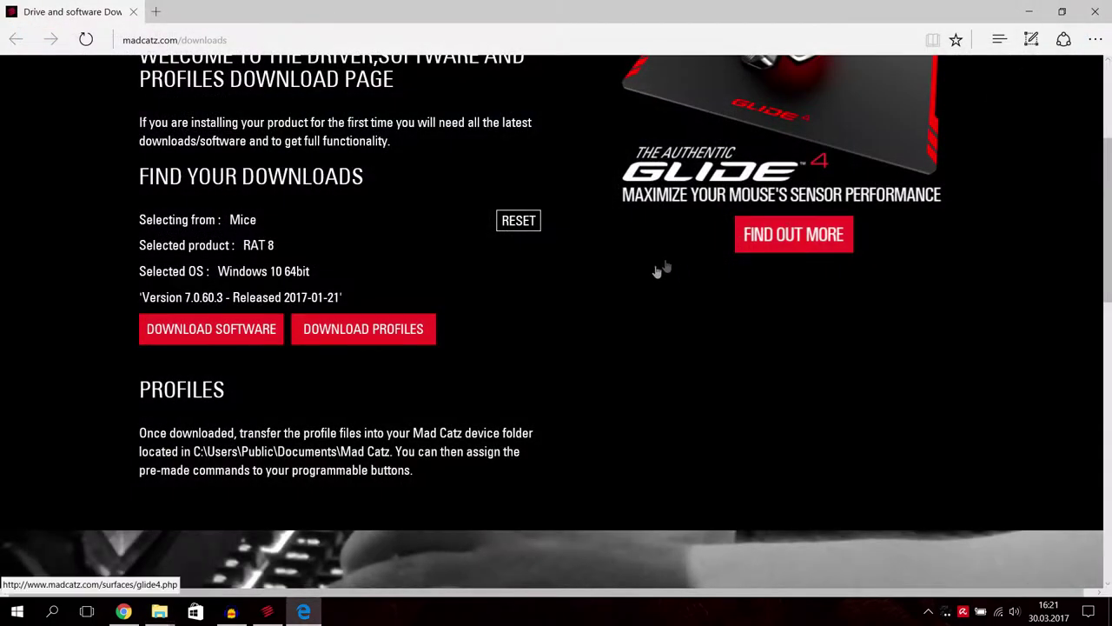
scroll(608, 287, up, 3)
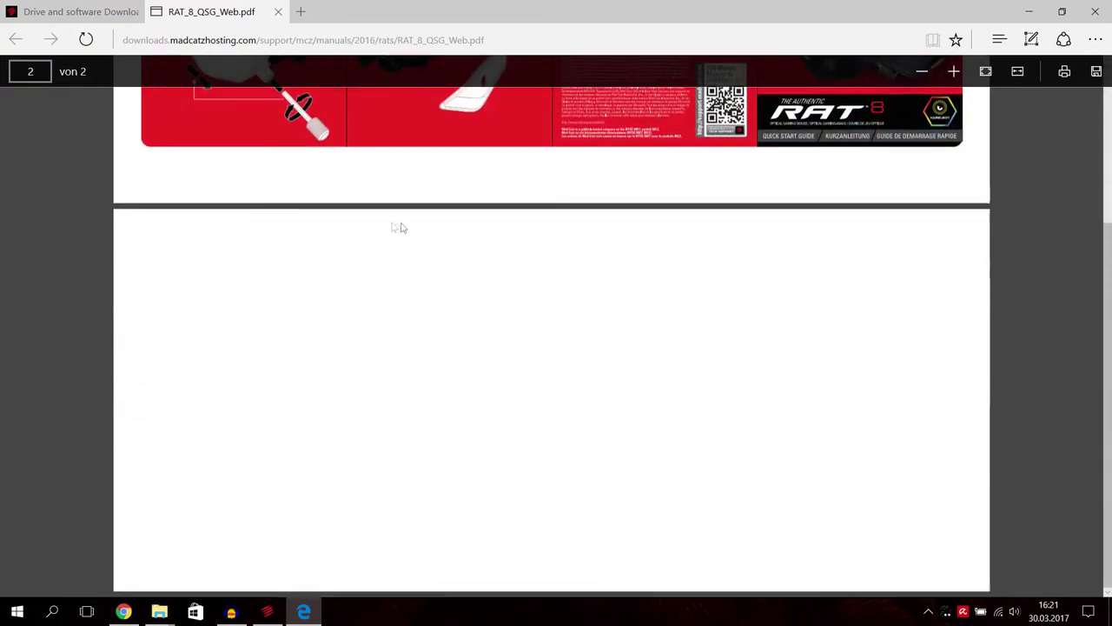
Step: Scroll the RAT_8_QSG_Web.pdf, then close Edge, choosing to always close all tabs
scroll(429, 231, up, 3)
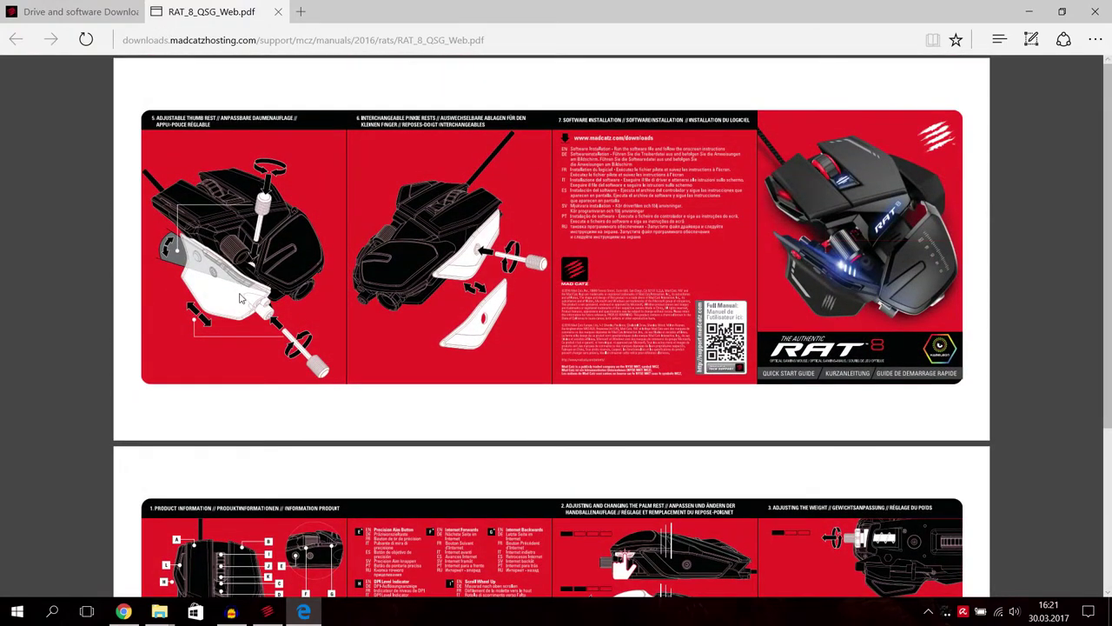
scroll(477, 257, down, 3)
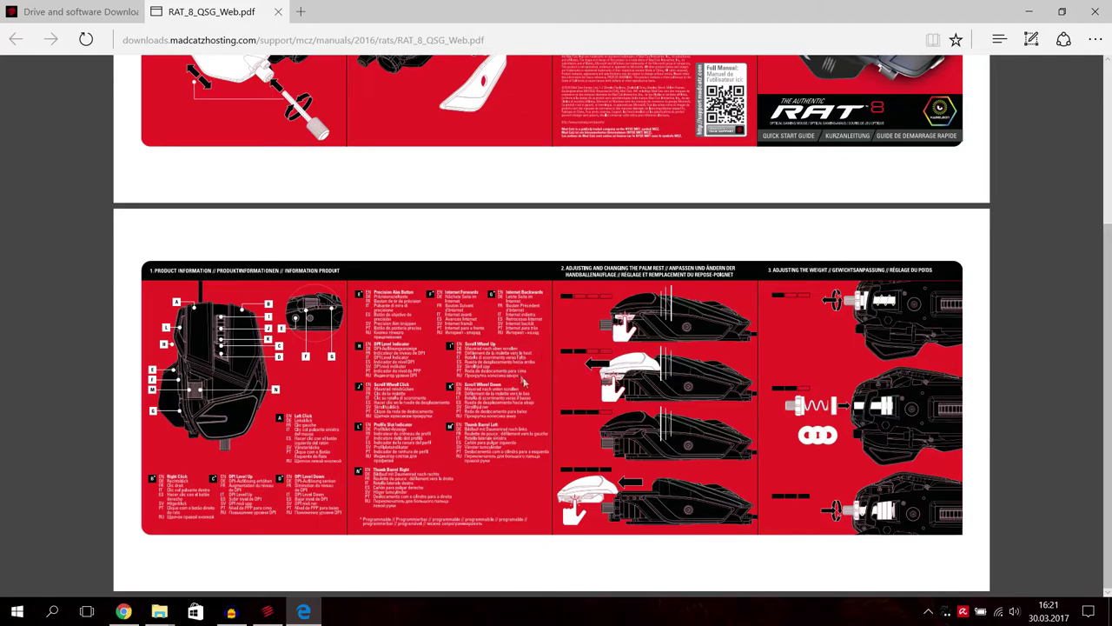
scroll(574, 391, up, 3)
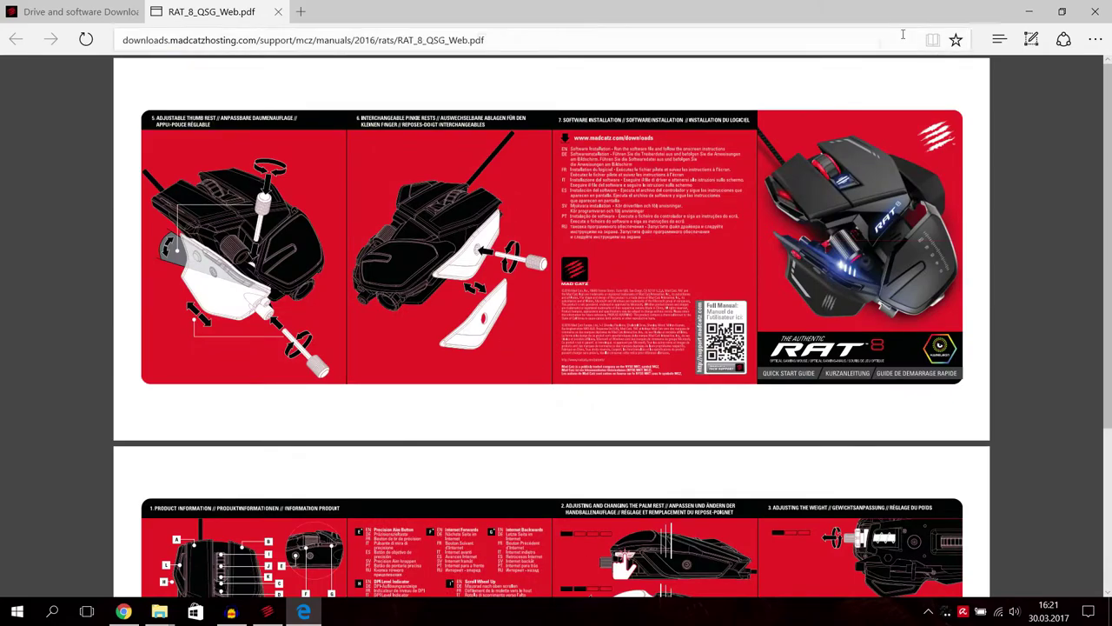
click(1062, 11)
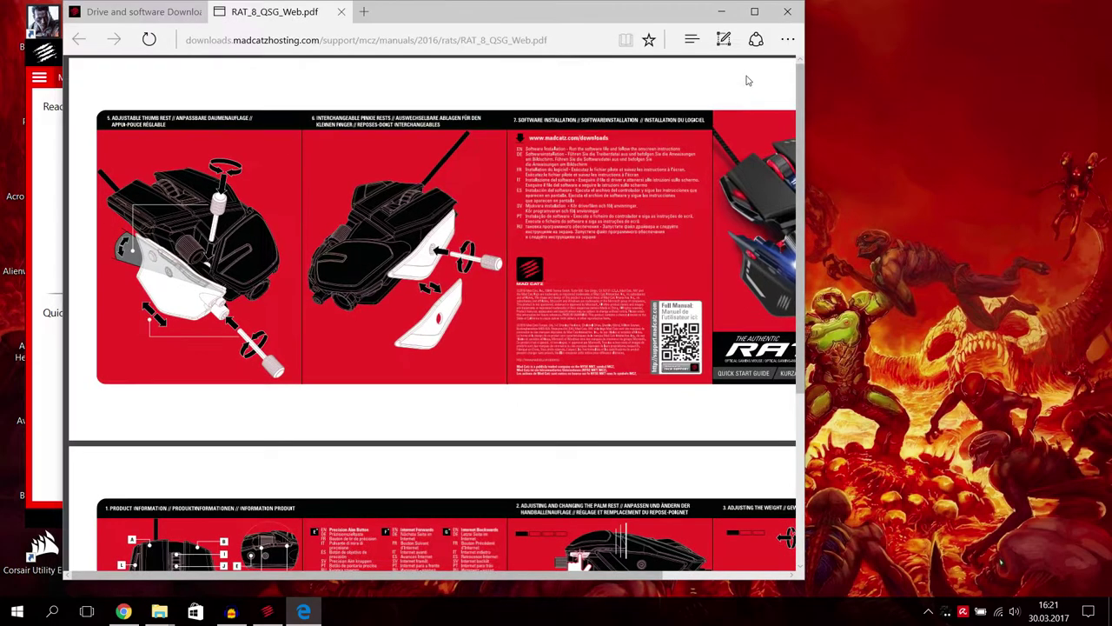
click(787, 11)
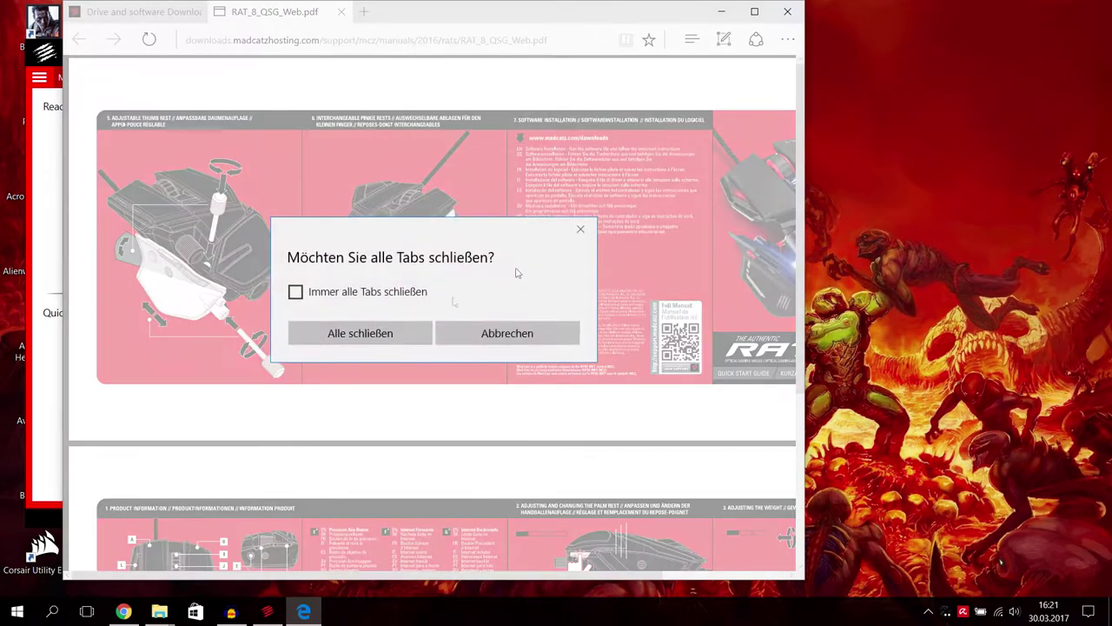
click(389, 296)
click(392, 335)
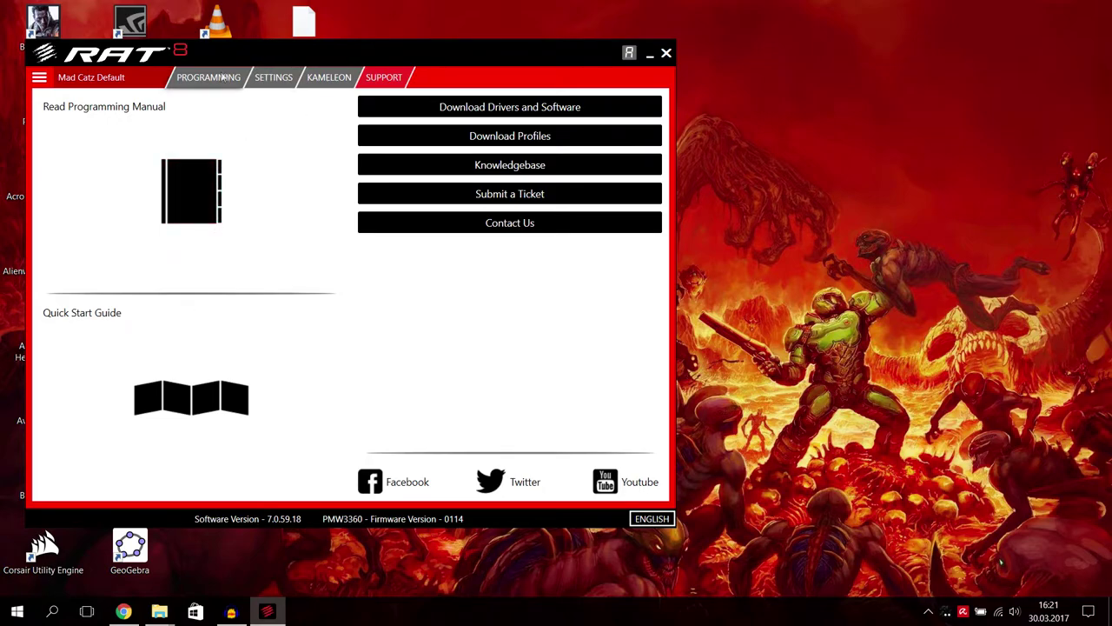
Step: Start a new custom macro command under Programming, then cancel it unsaved
click(256, 79)
click(610, 116)
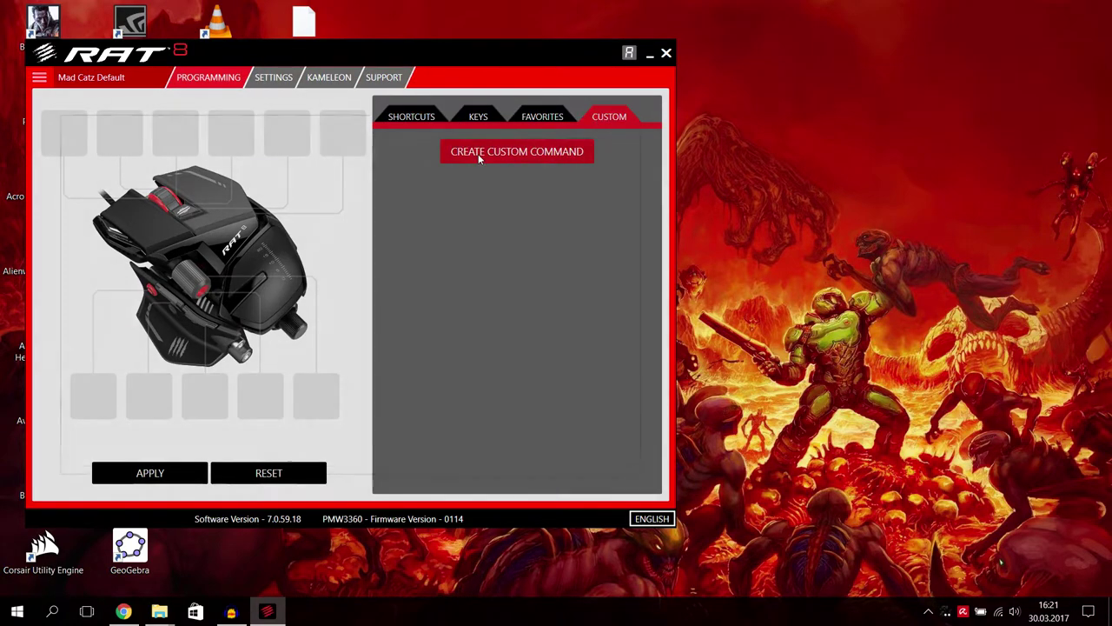
click(479, 152)
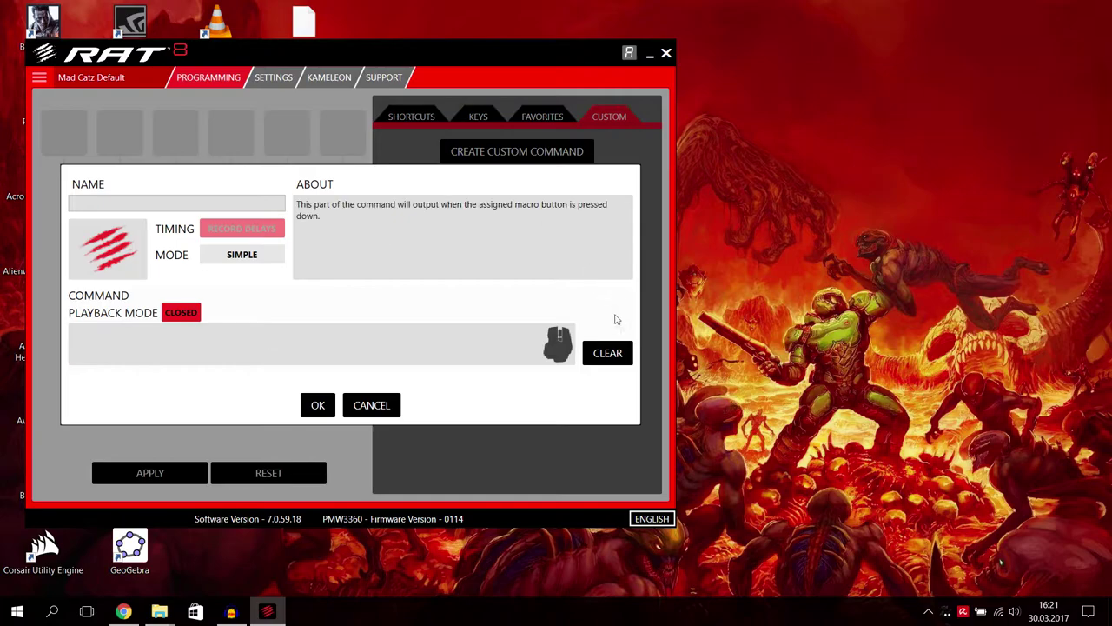
click(489, 448)
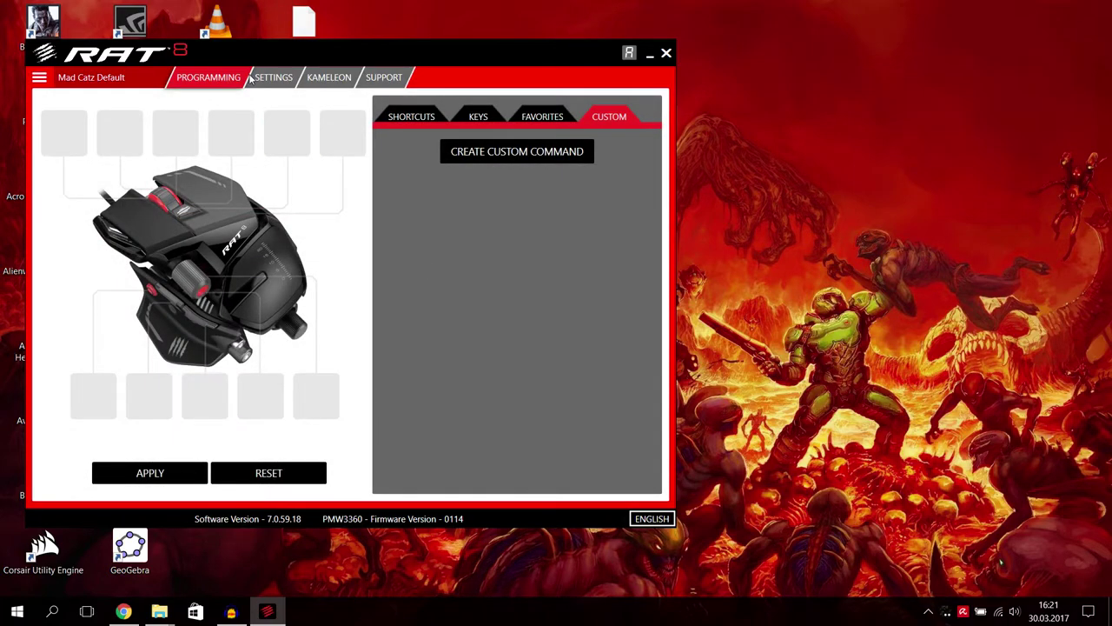
Step: Browse the Settings, Kameleon and Support tabs, returning to Programming
click(260, 77)
click(327, 78)
click(384, 80)
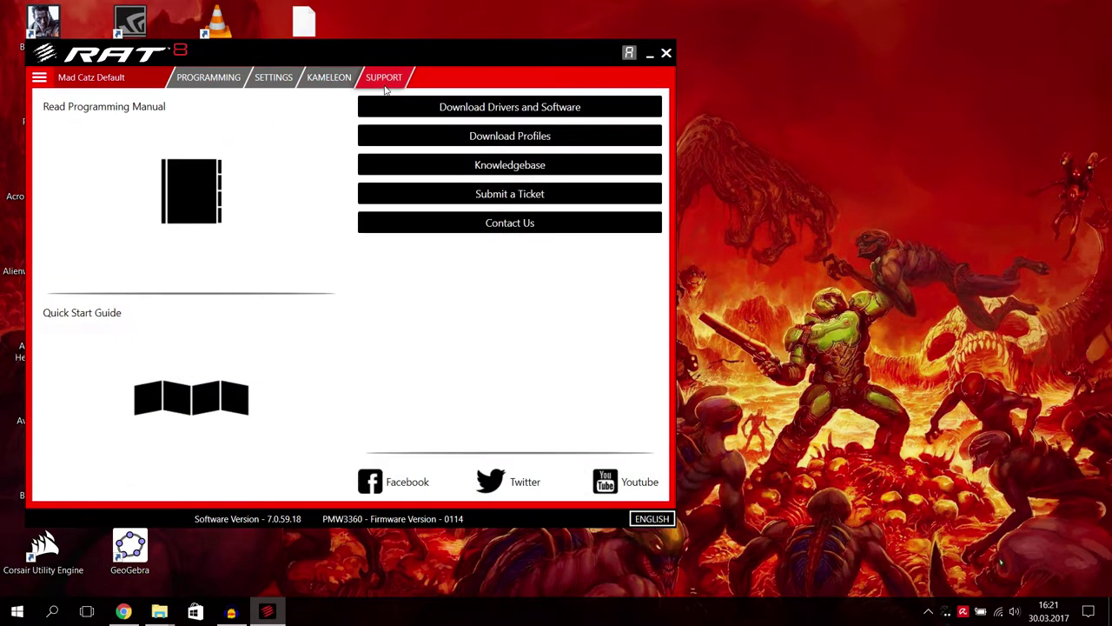
click(208, 78)
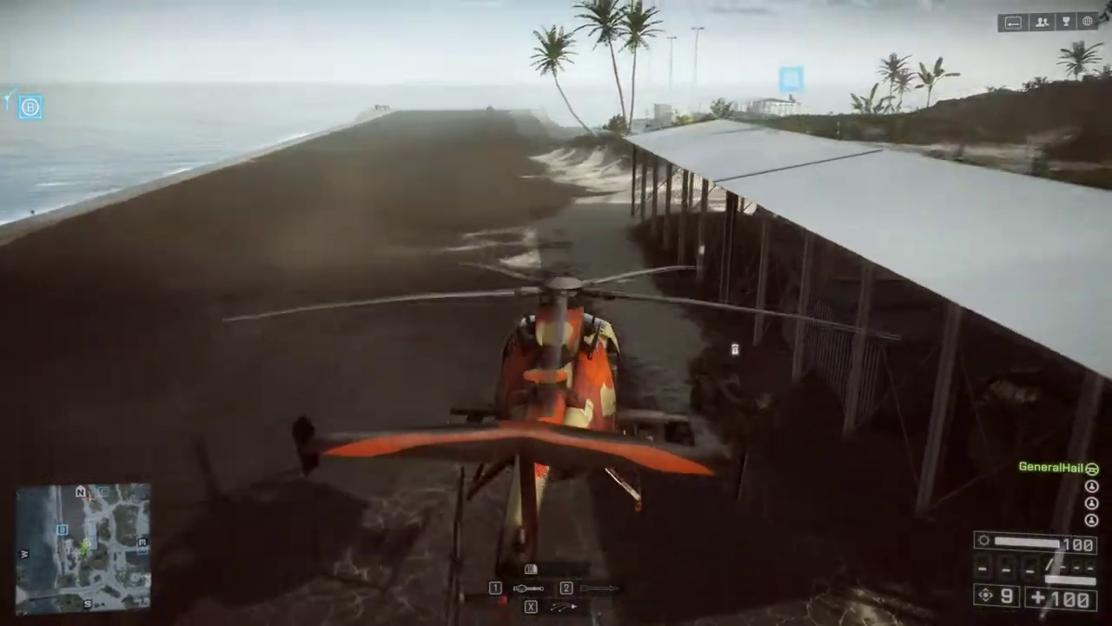
key(c)
key(w)
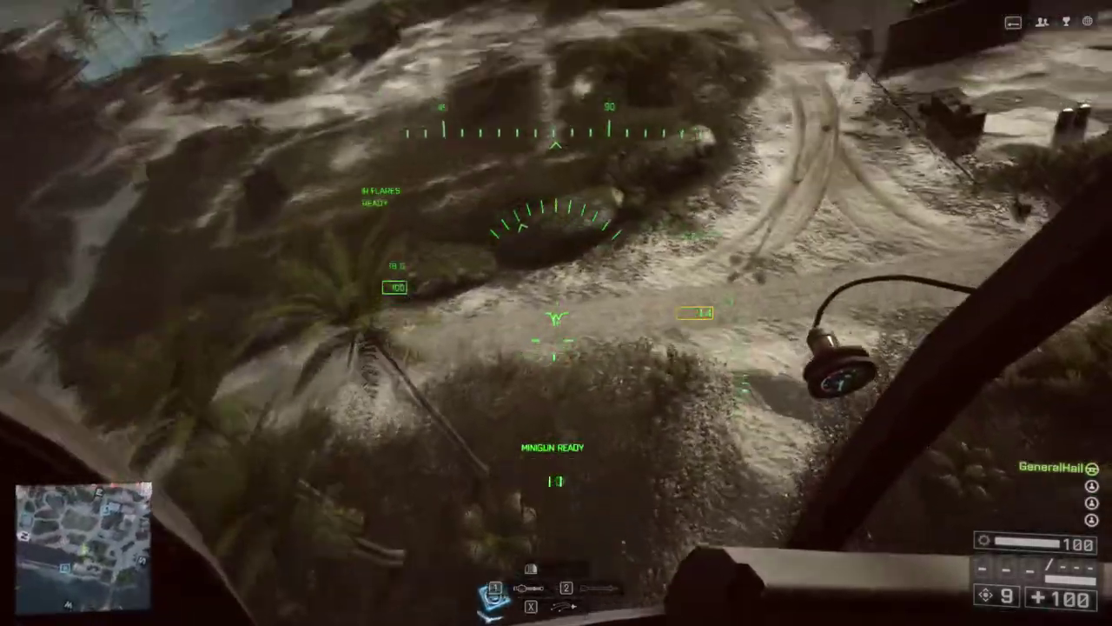
Step: Fly the helicopter from the hangar to the beach range and get out
key(a)
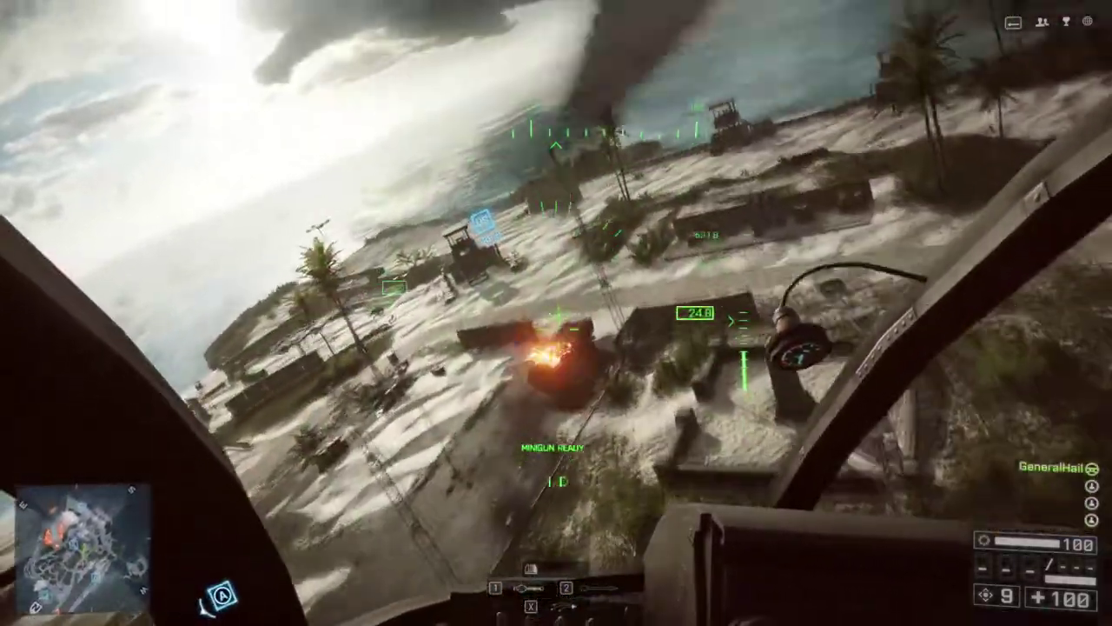
key(d)
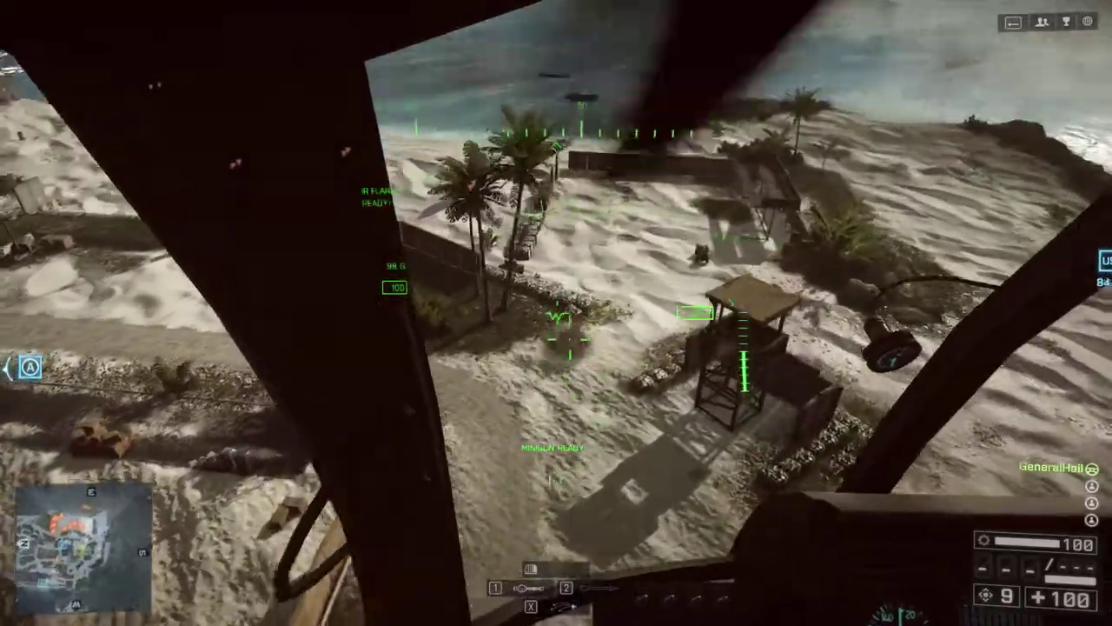
key(c)
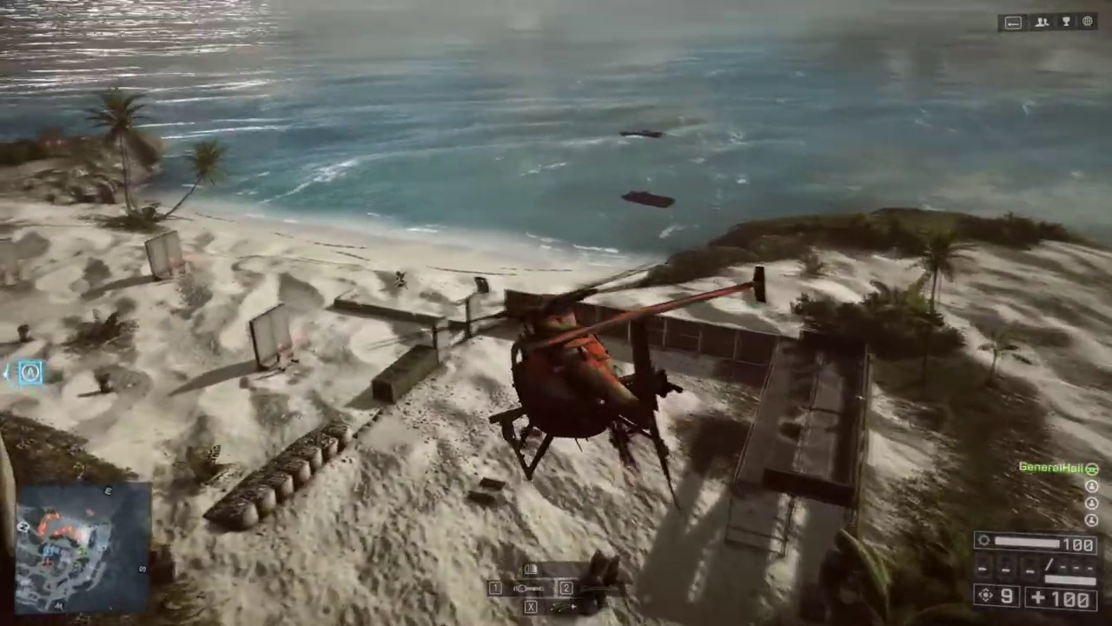
key(e)
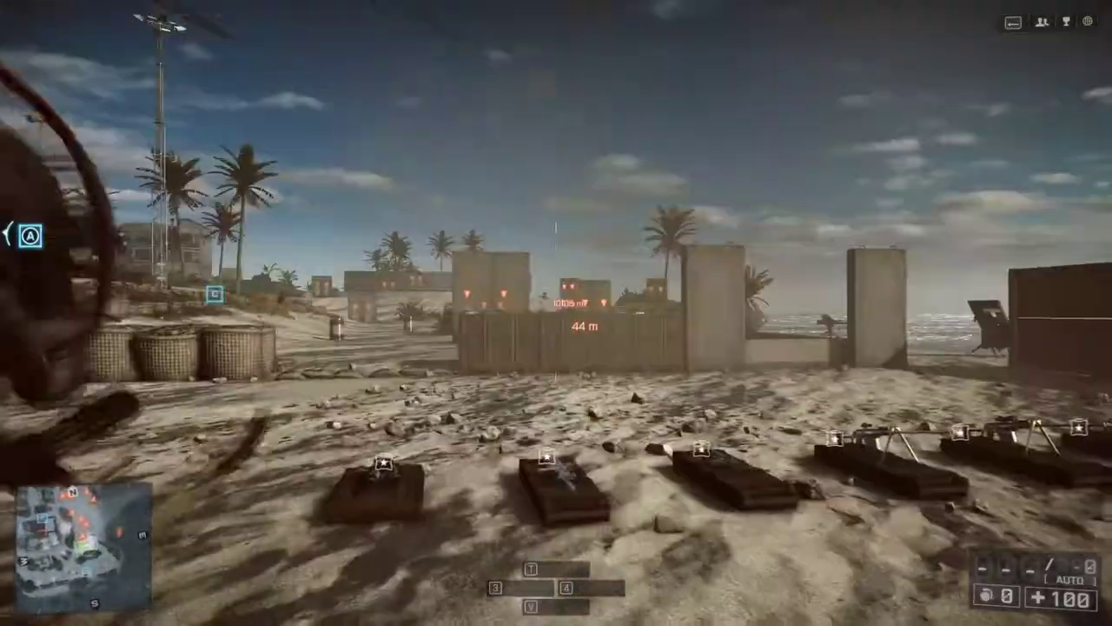
Step: Walk past the barriers and containers up to the two paper targets
key(w)
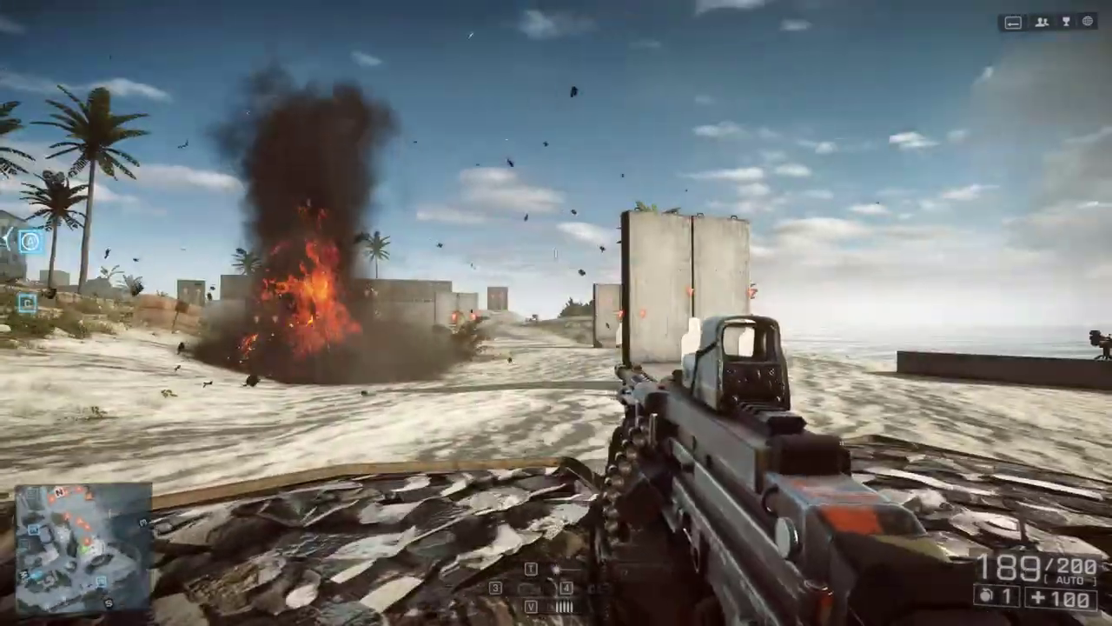
right_click(557, 312)
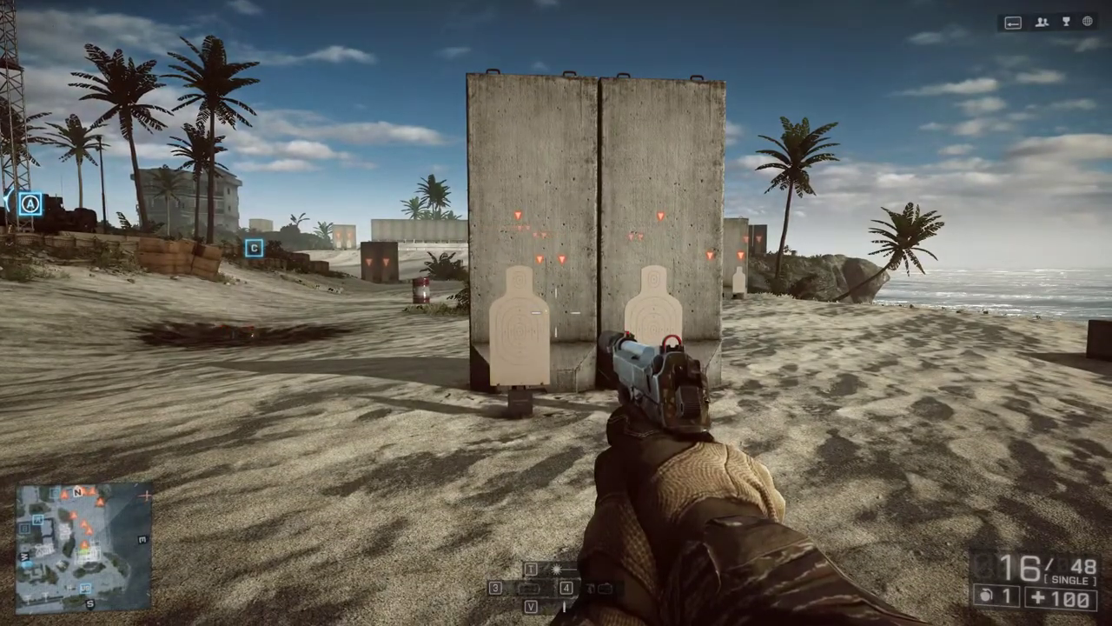
key(w)
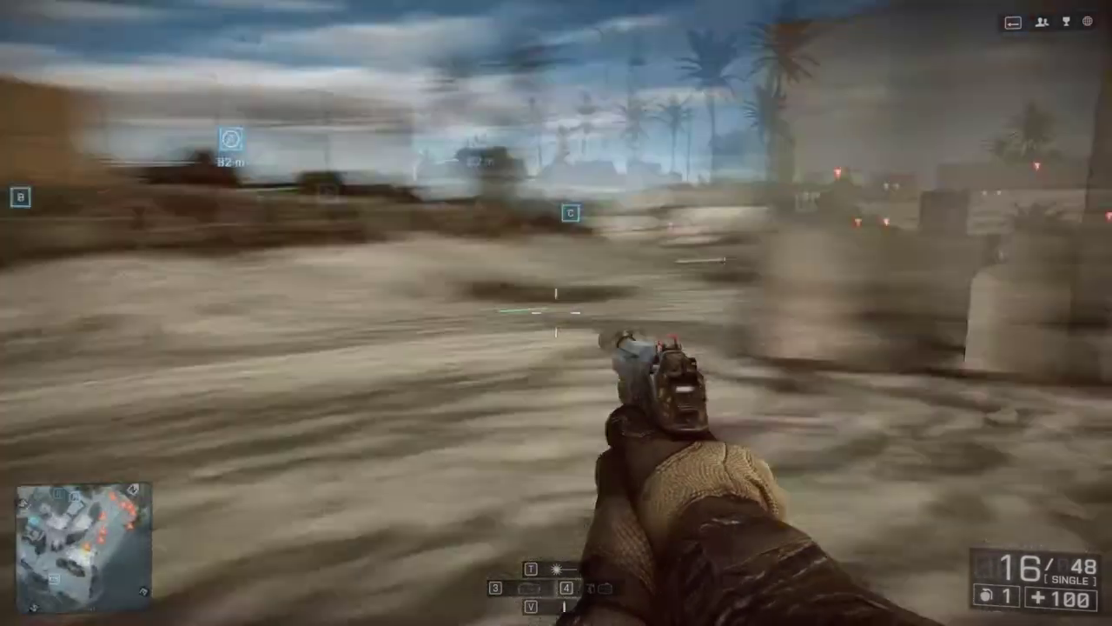
key(w)
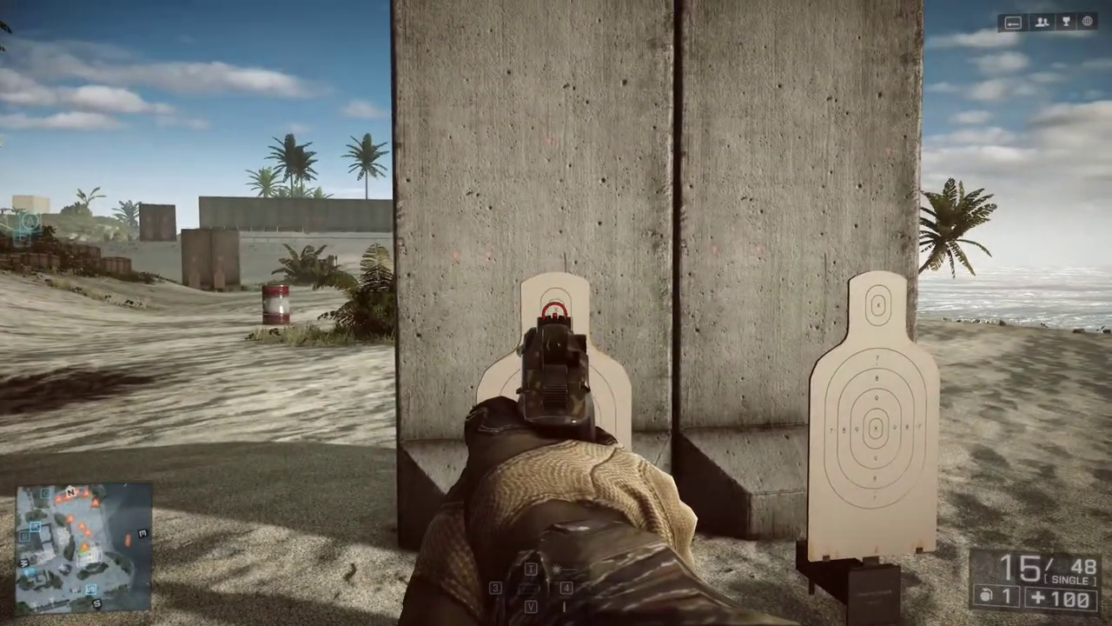
Step: Shoot down the front and standing paper targets with the pistol, then reload
click(555, 311)
click(555, 310)
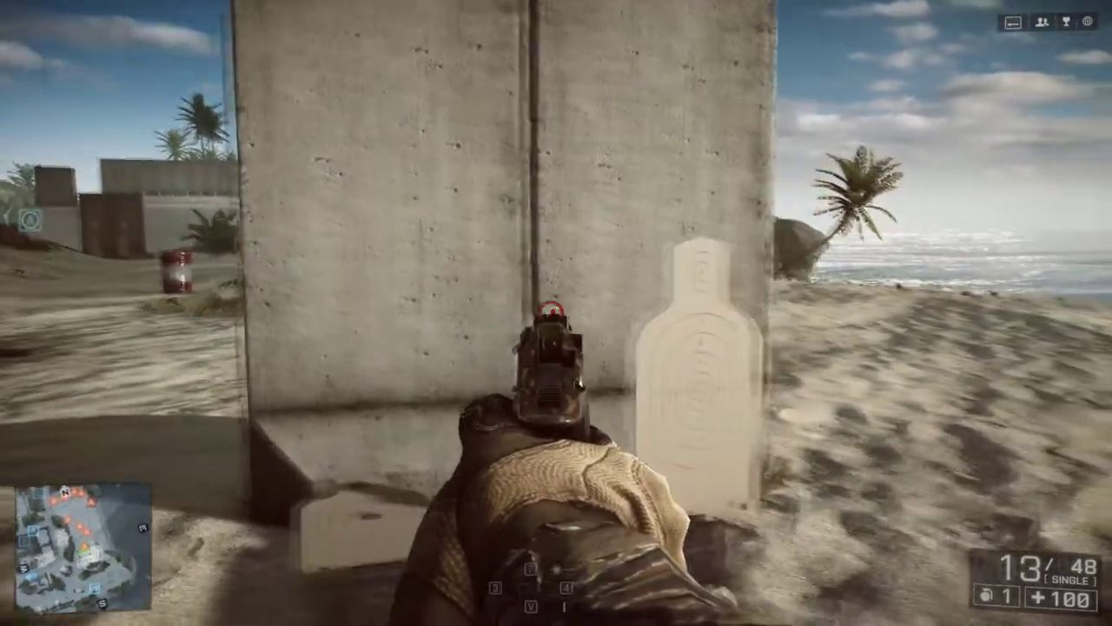
key(s)
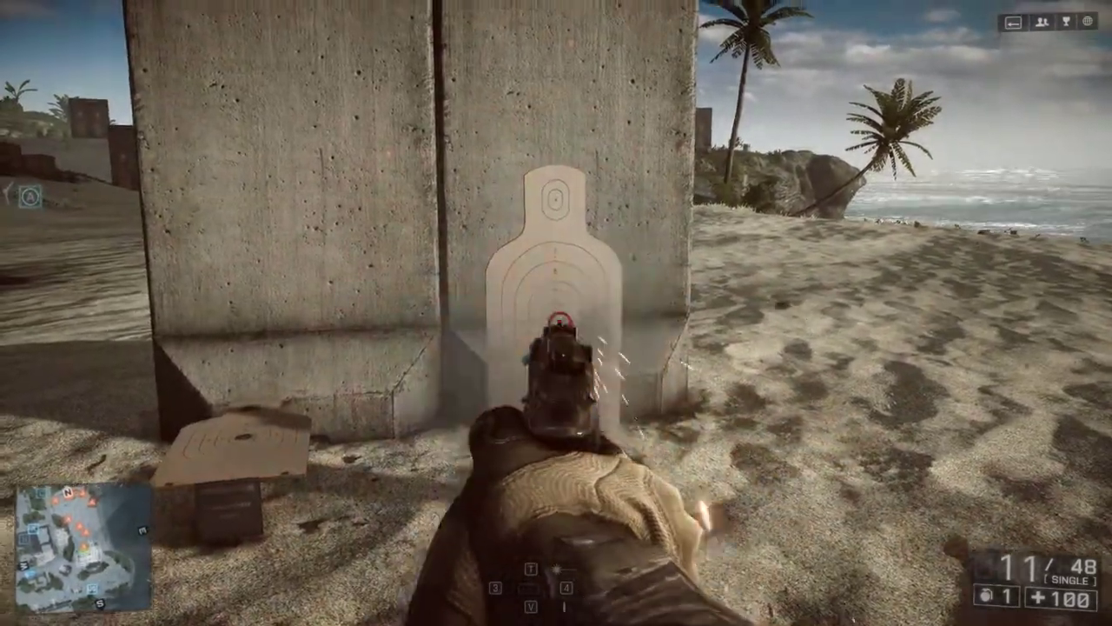
click(555, 310)
click(555, 311)
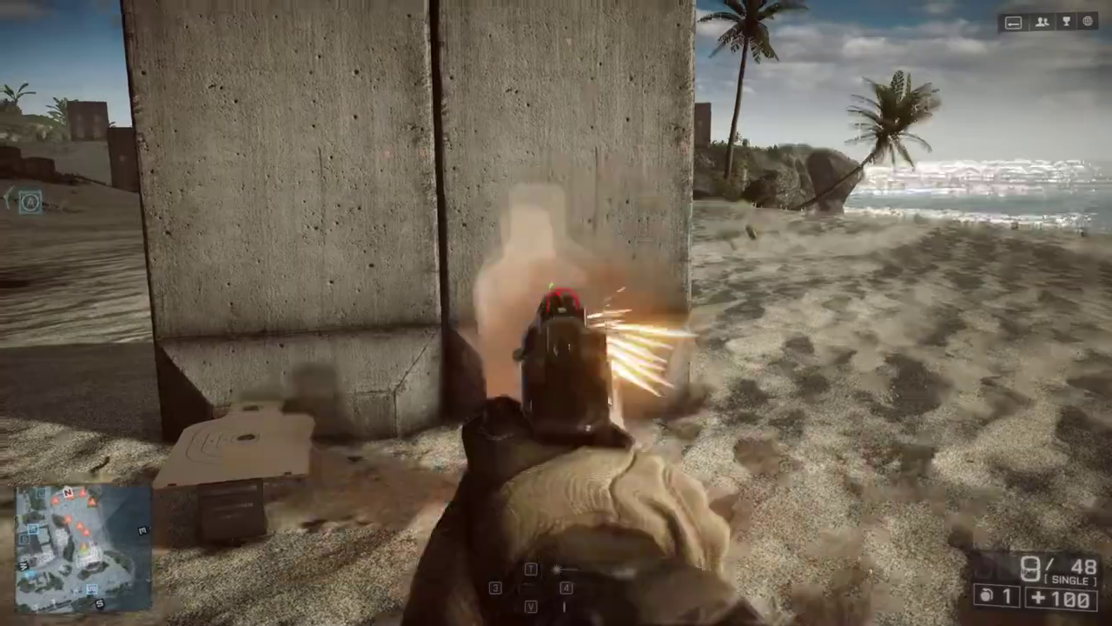
click(554, 311)
key(r)
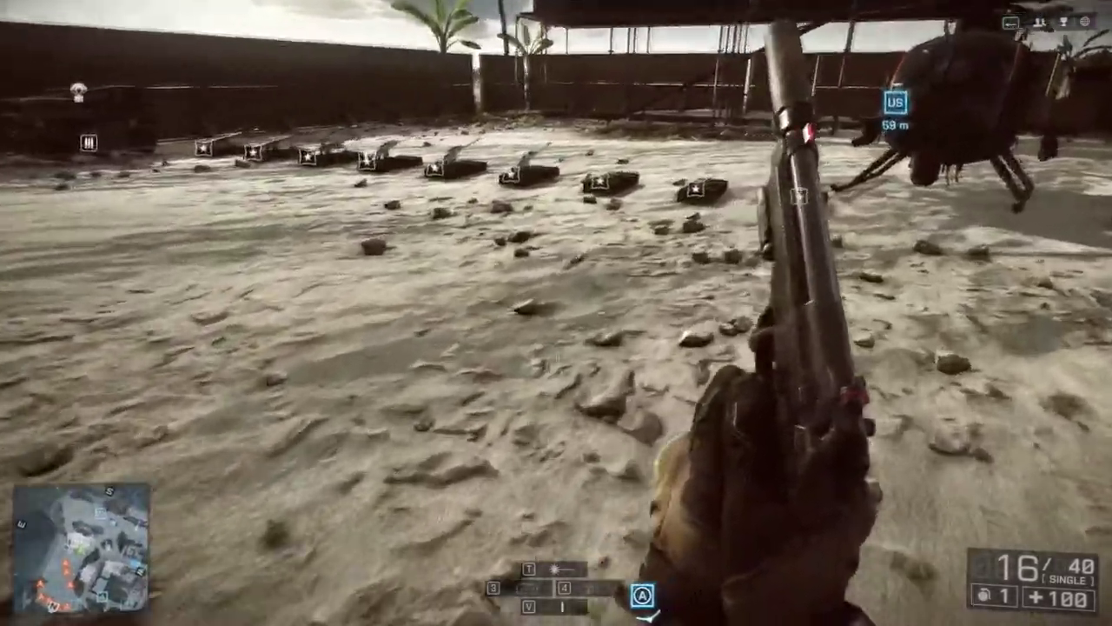
Step: Walk along the row of rifle cases to the M82A3 MID rifle
key(w)
key(w)
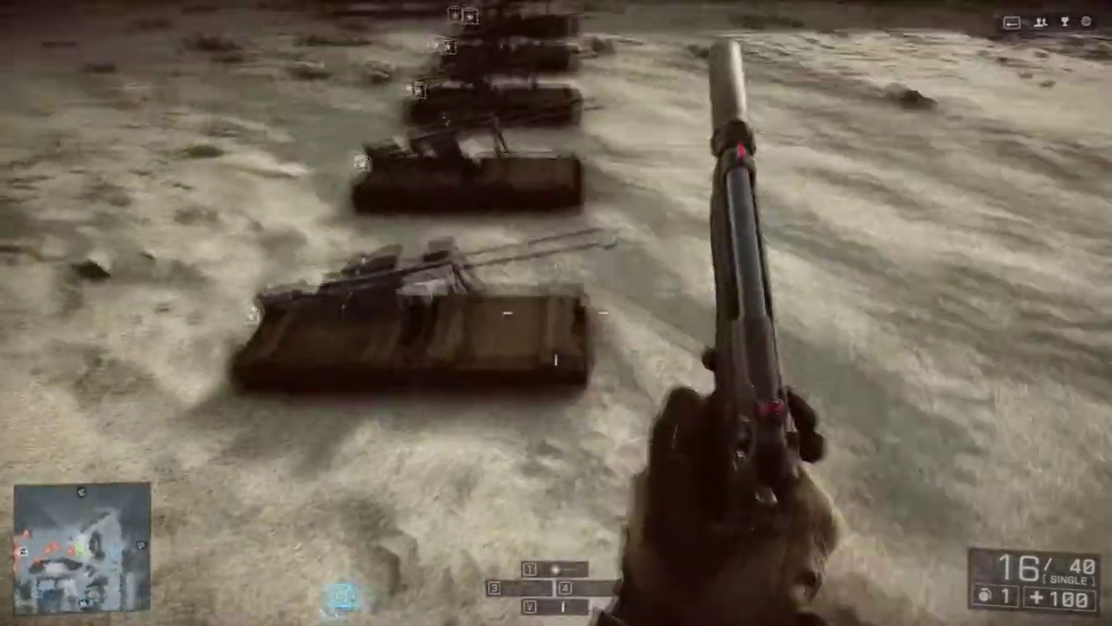
key(w)
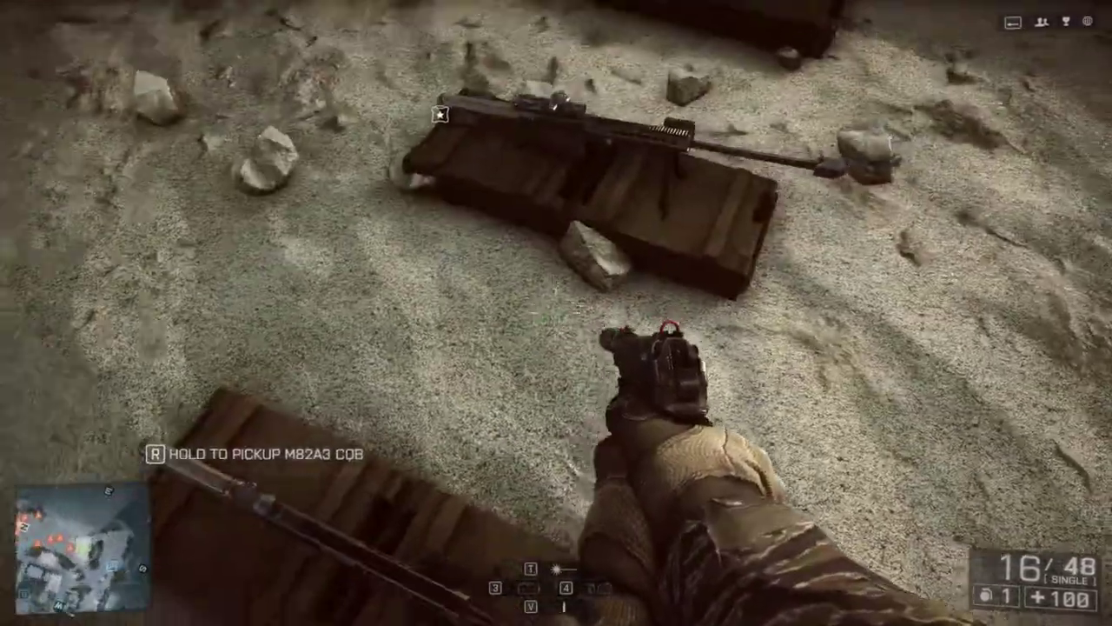
key(w)
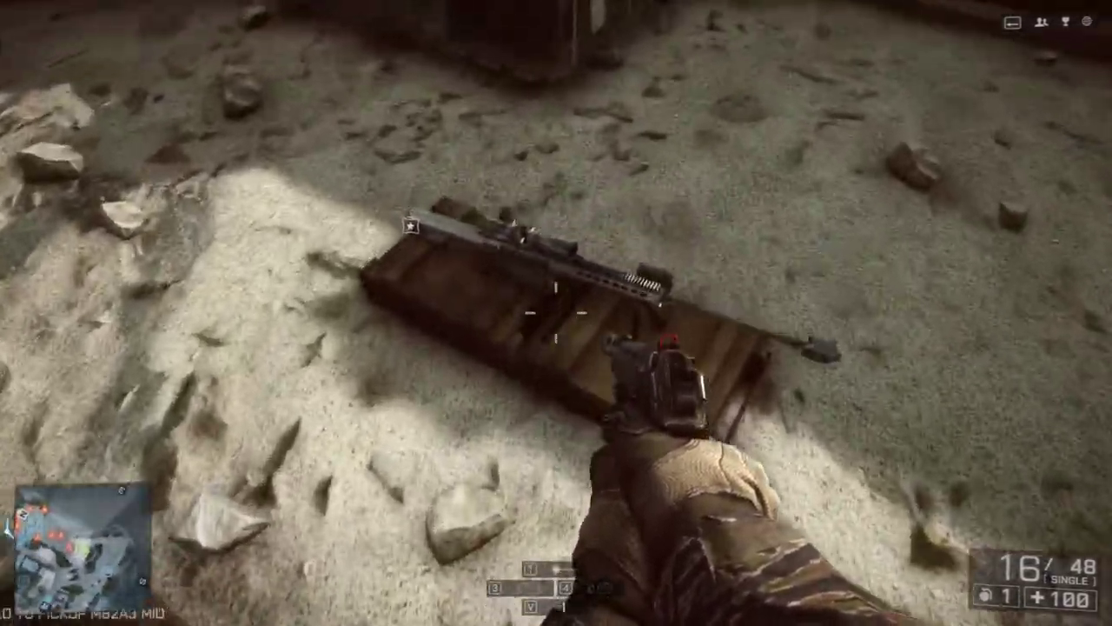
Step: Pick up the M82A3 sniper rifle, fire one scoped shot at a distant target, and reload
key(e)
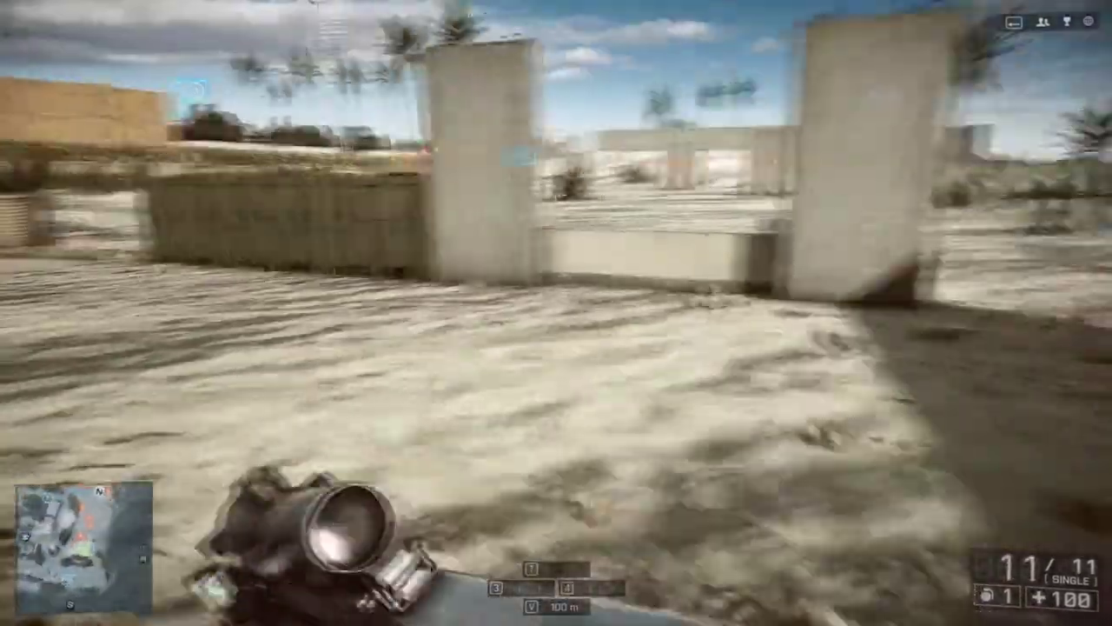
key(w)
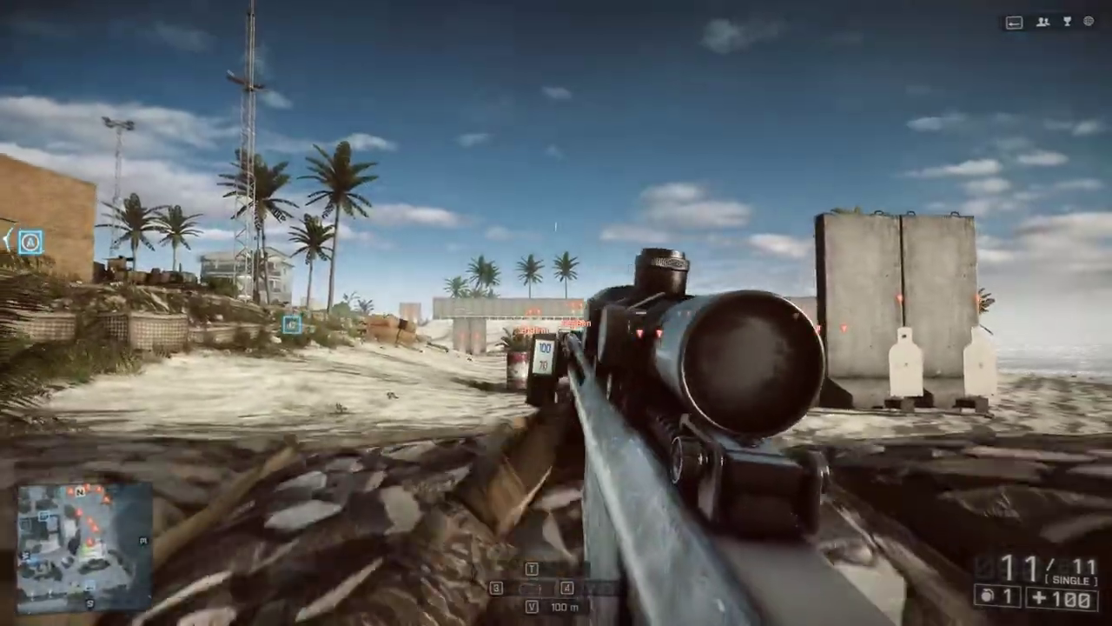
right_click(556, 313)
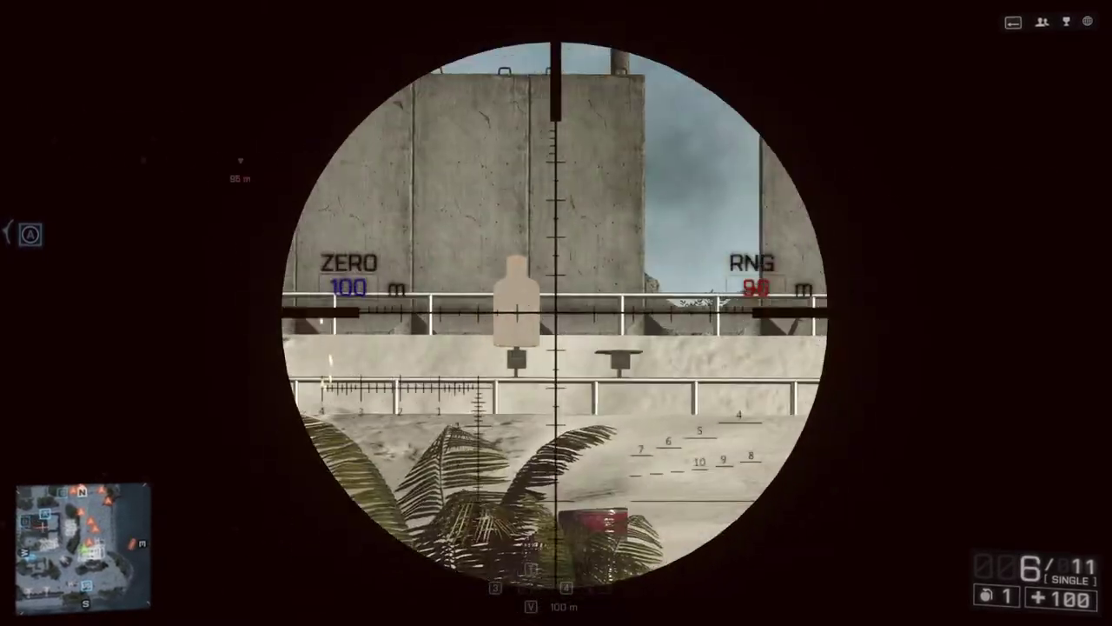
click(556, 313)
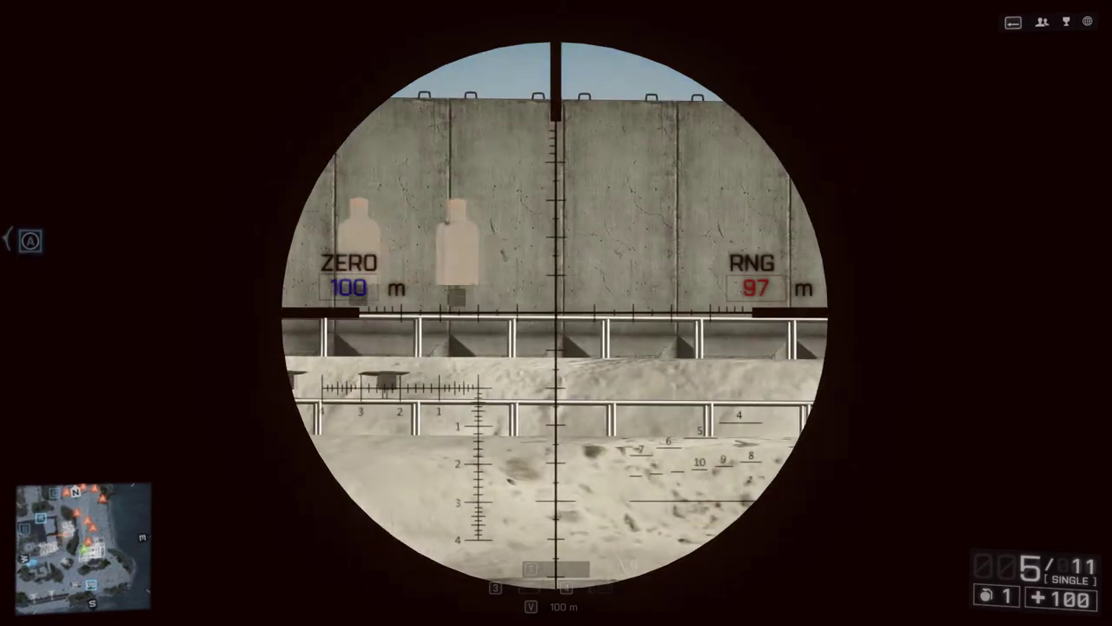
right_click(557, 313)
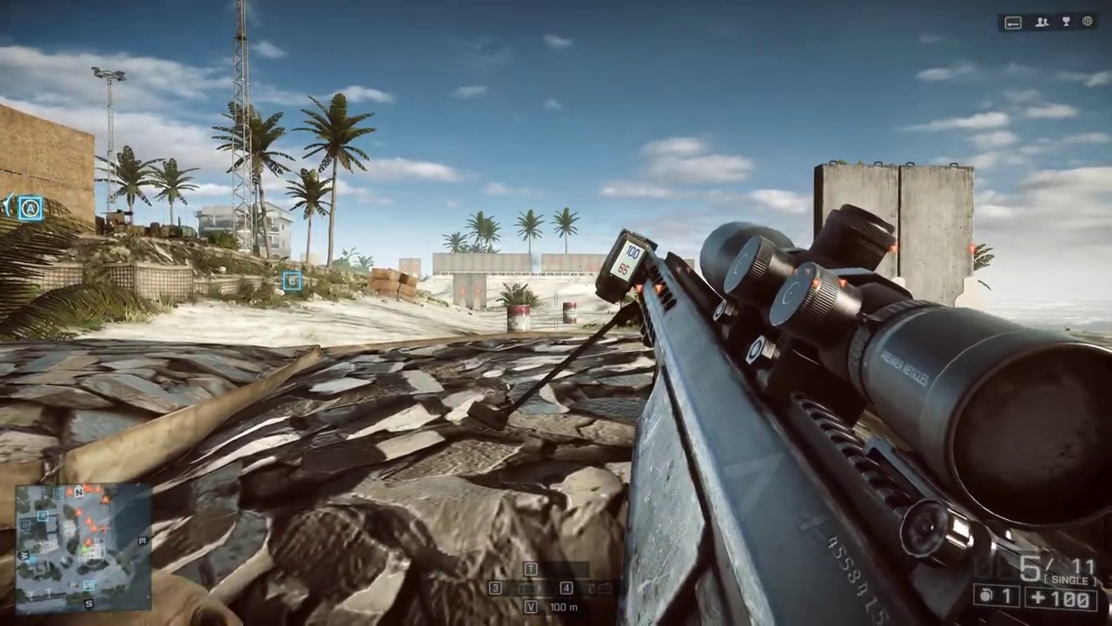
key(r)
Step: Fire the full magazine at paper targets about 56–97 m away, then reload
right_click(556, 313)
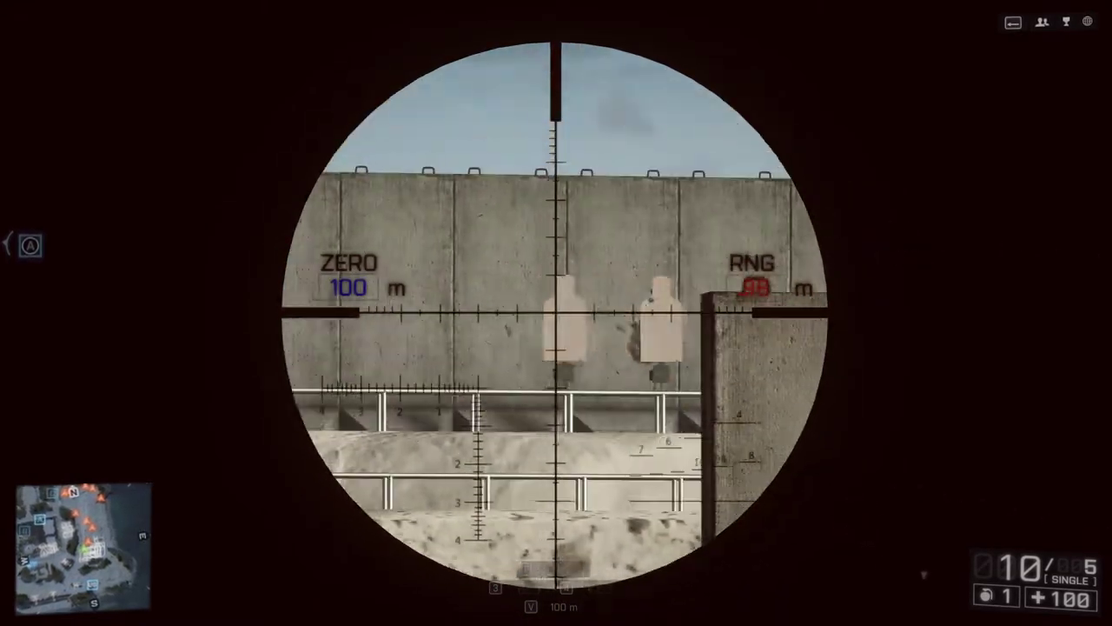
click(557, 313)
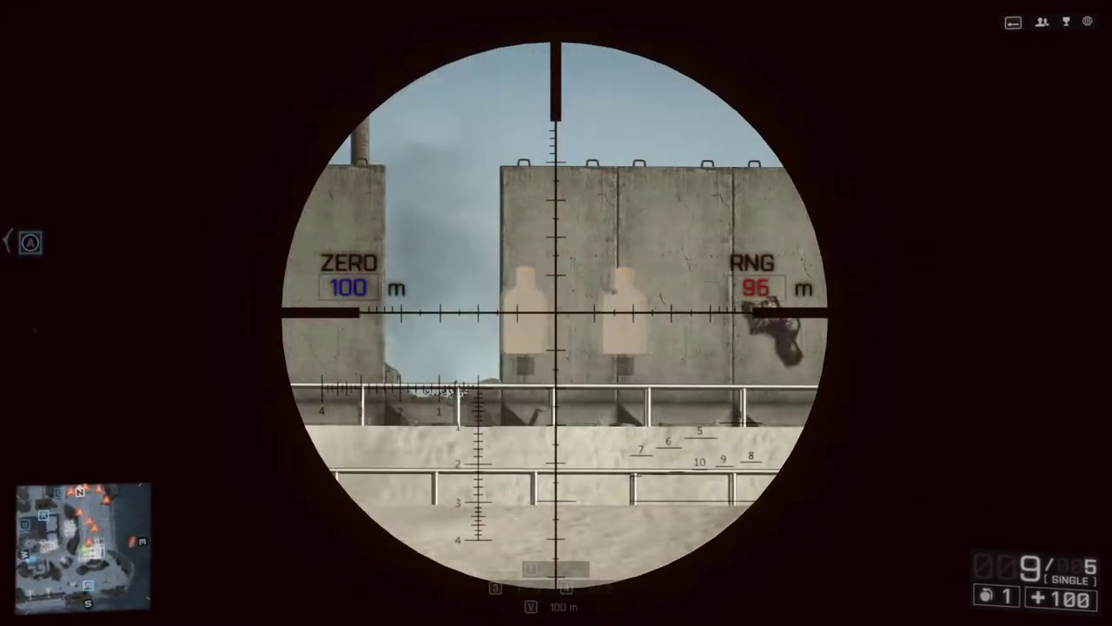
click(557, 313)
click(556, 313)
click(557, 313)
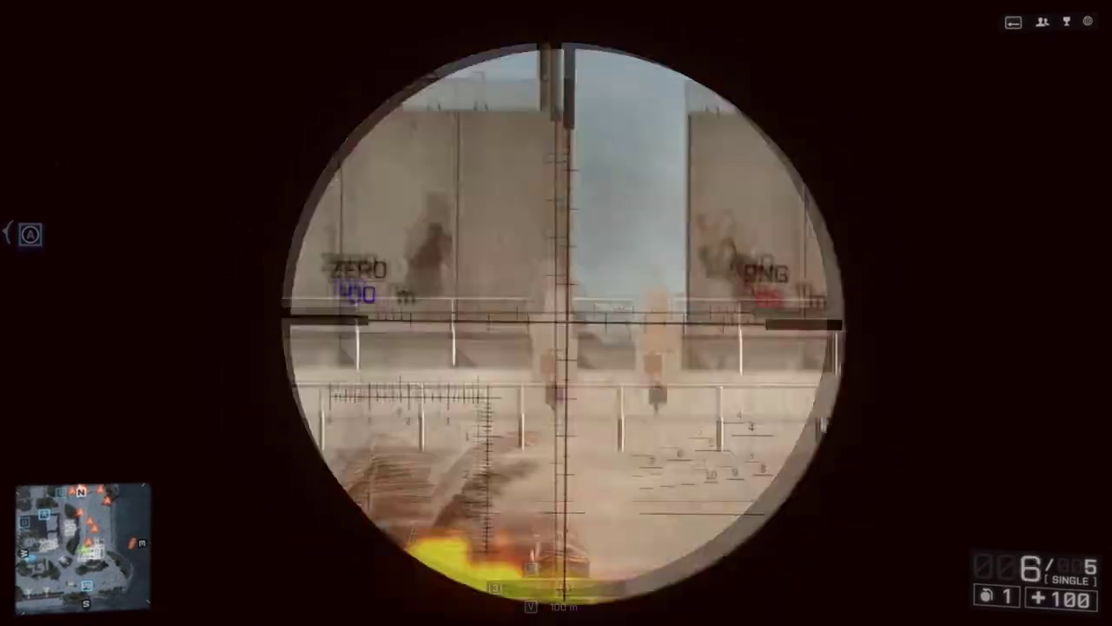
click(556, 313)
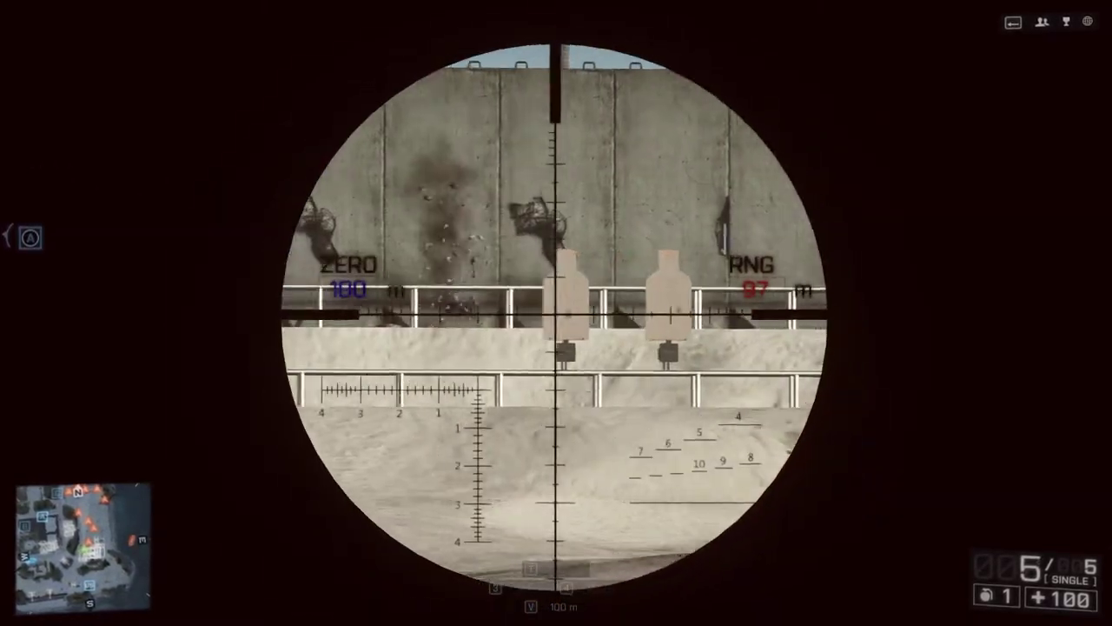
click(556, 312)
click(557, 313)
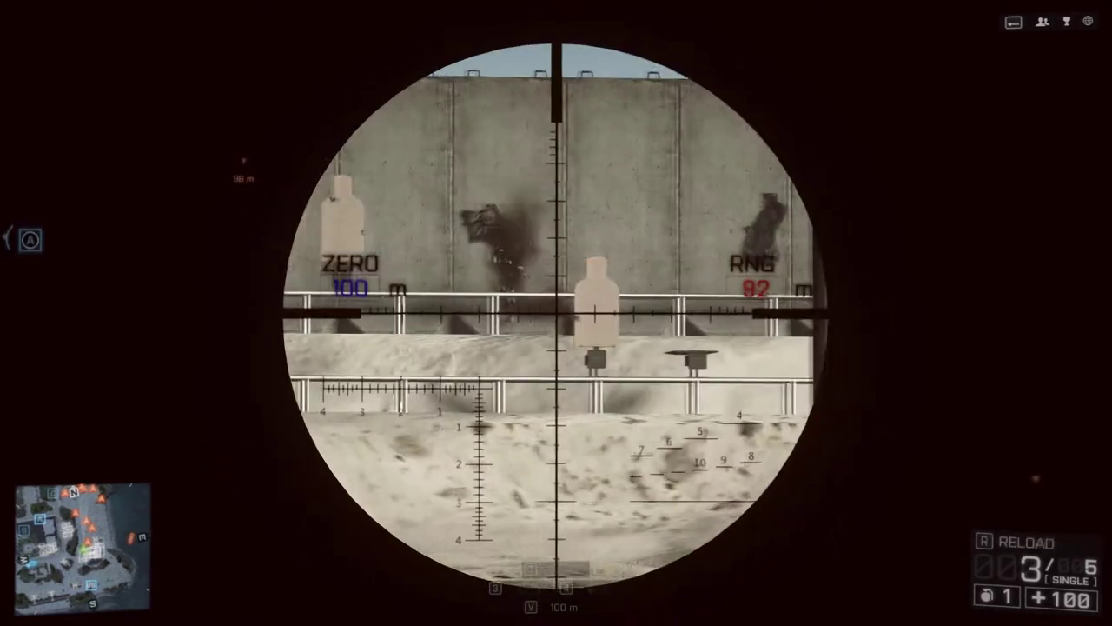
click(556, 312)
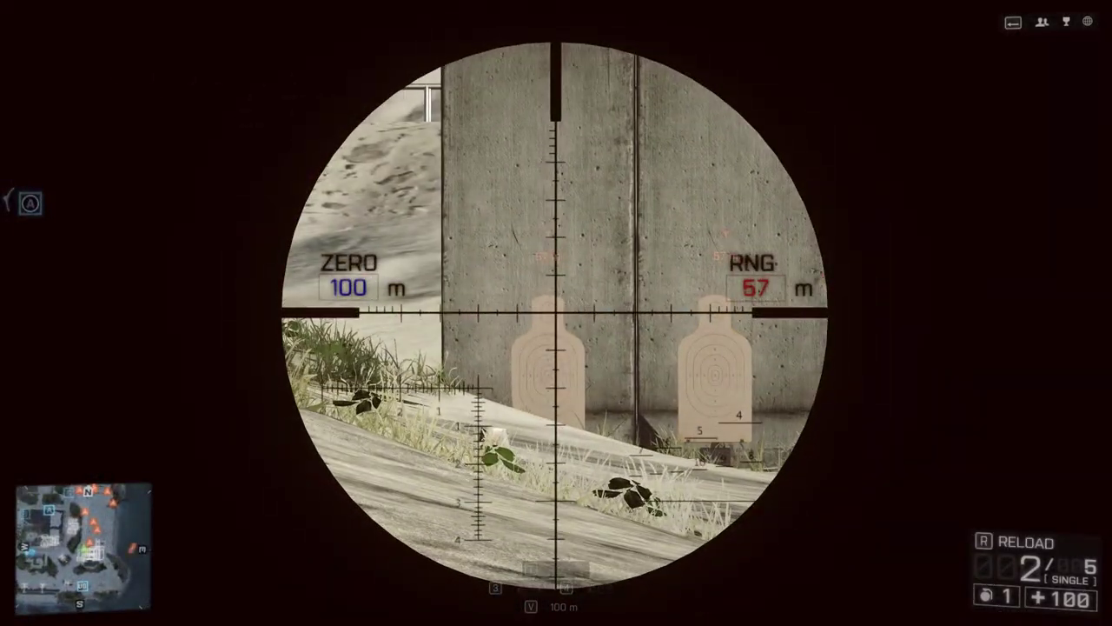
click(557, 313)
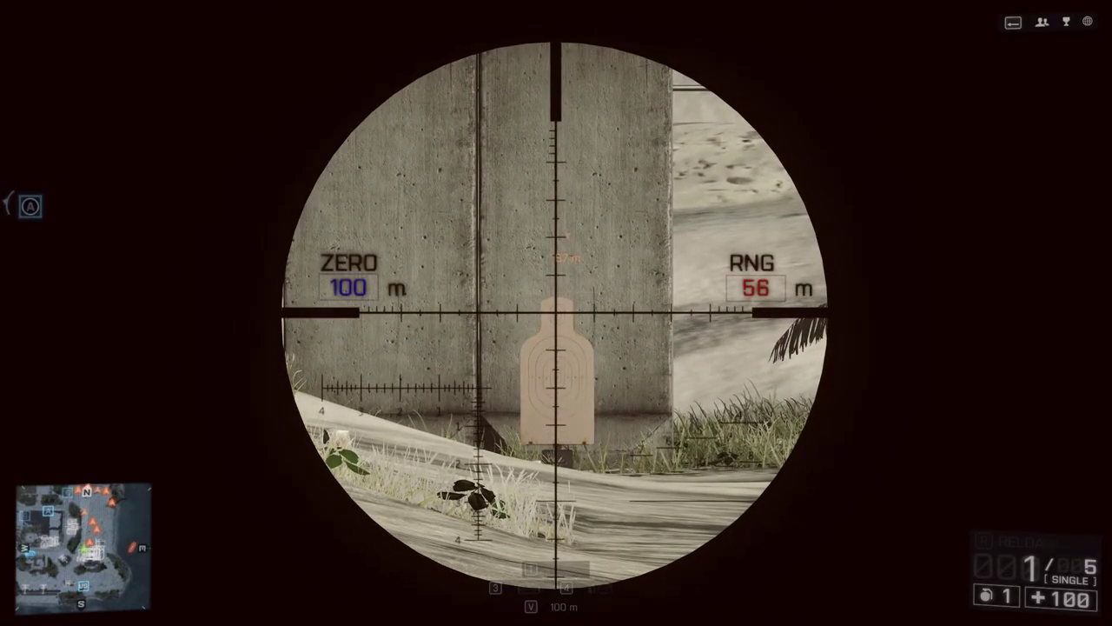
click(556, 313)
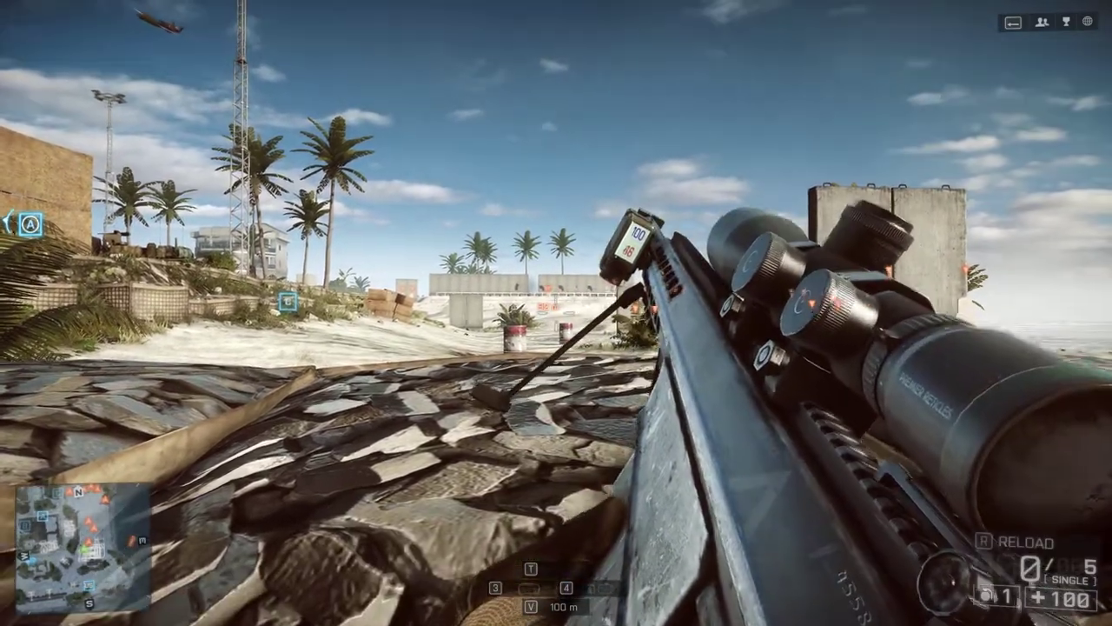
key(r)
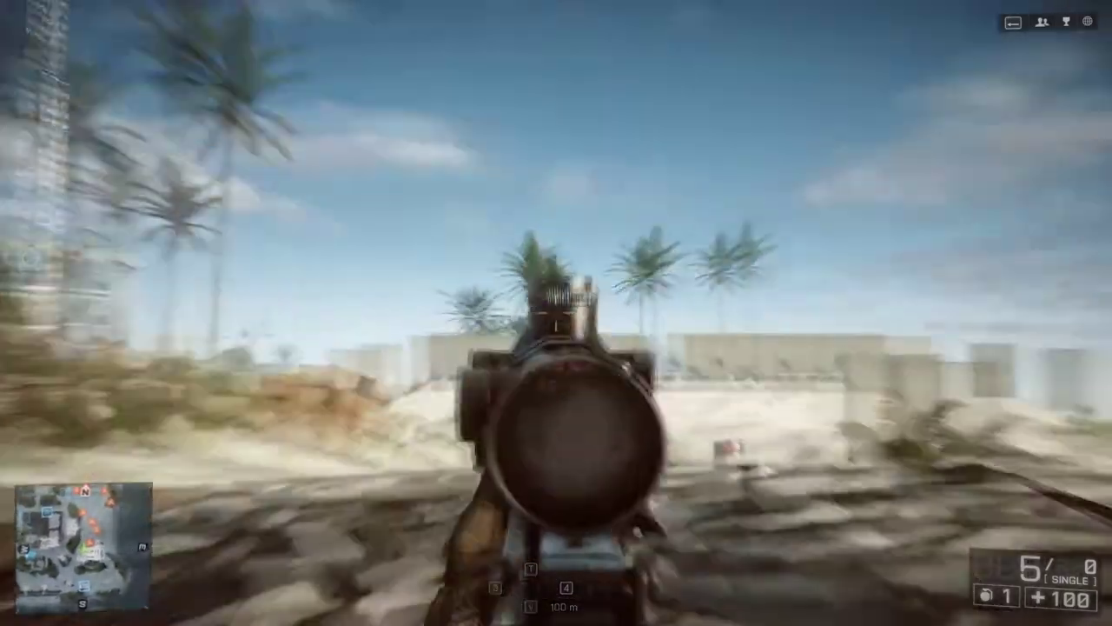
Step: Vault the barrier and take scoped shots at the distant range targets
right_click(556, 313)
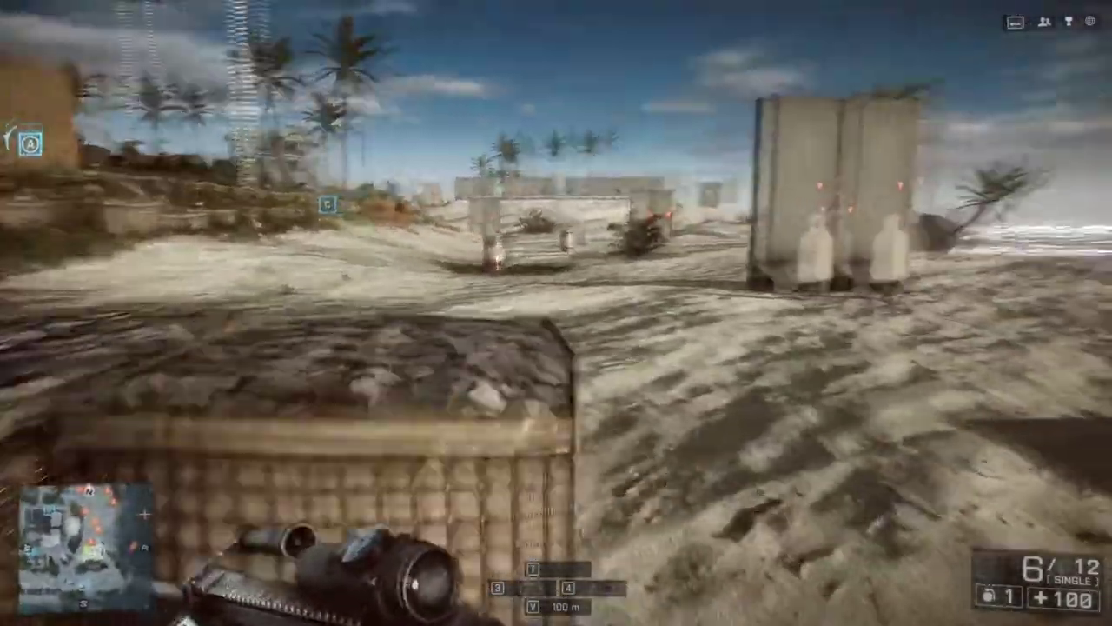
key(space)
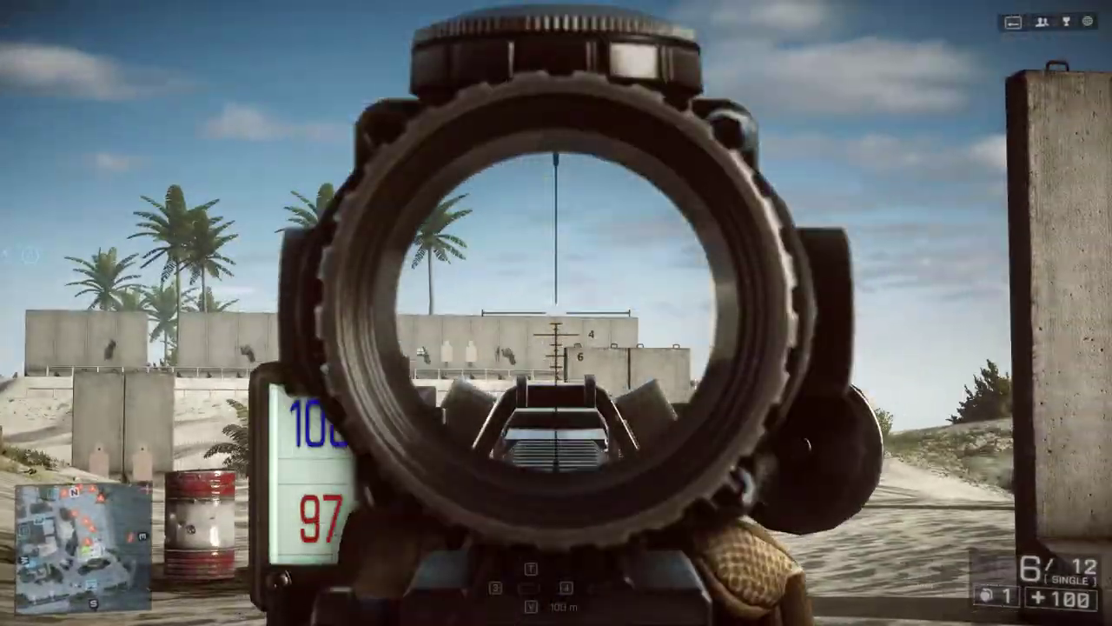
key(w)
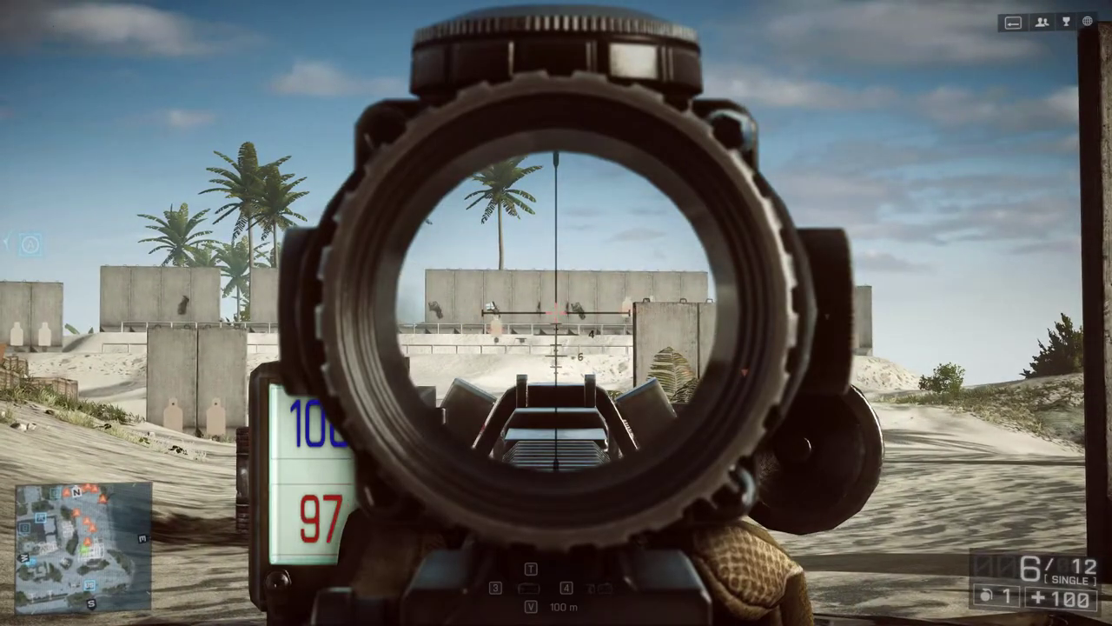
click(556, 312)
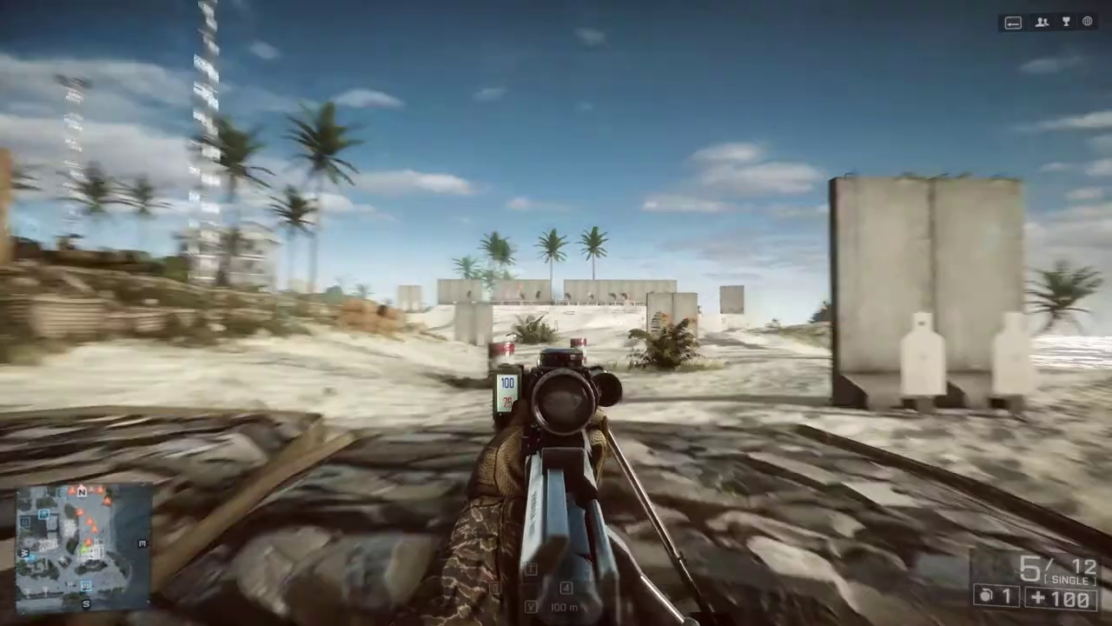
right_click(557, 312)
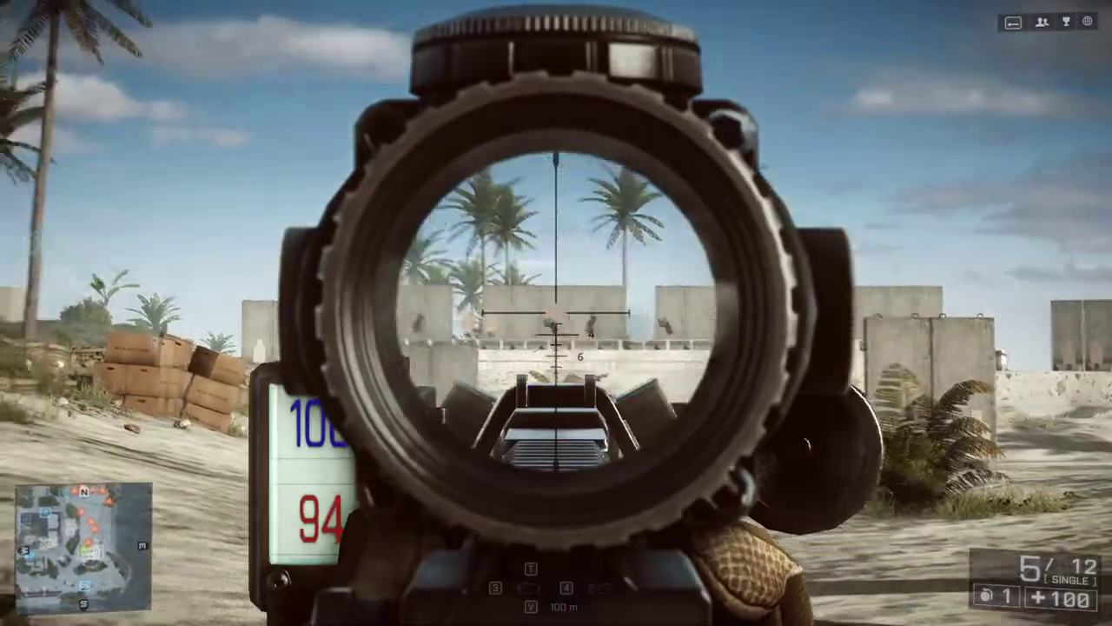
click(556, 313)
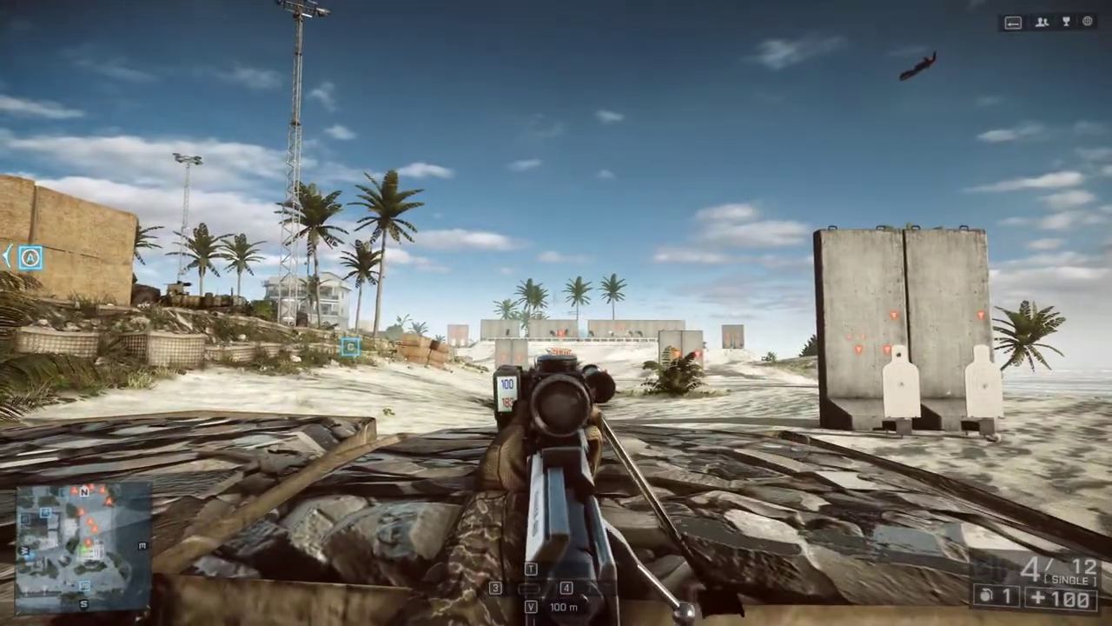
Step: Keep scoping in and firing at the ~97 m targets until the magazine is empty
right_click(556, 312)
click(556, 313)
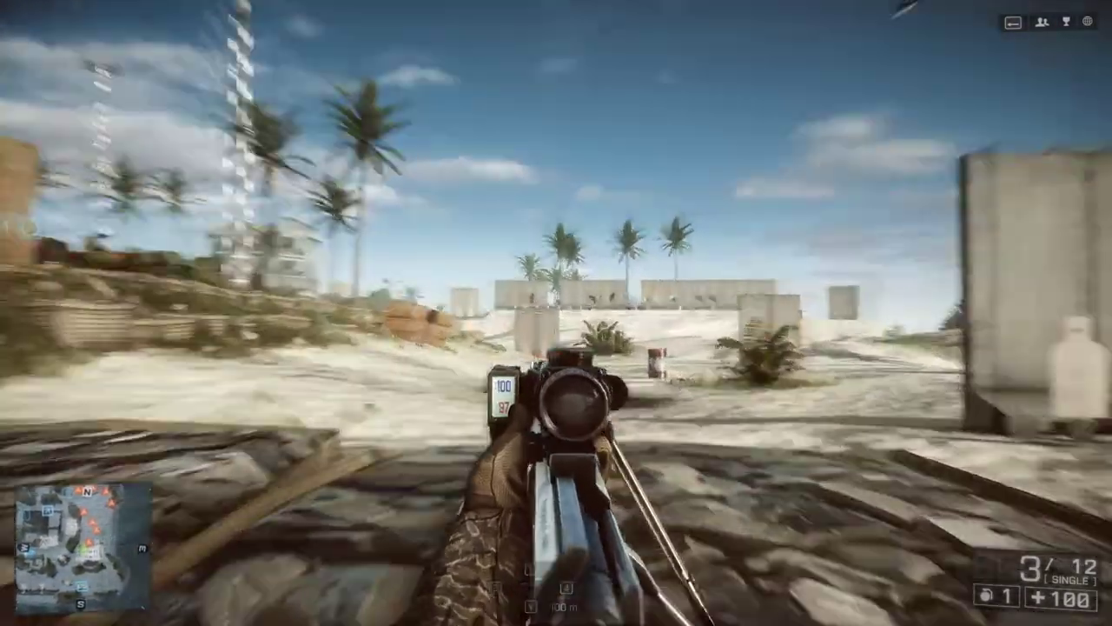
right_click(556, 313)
click(556, 313)
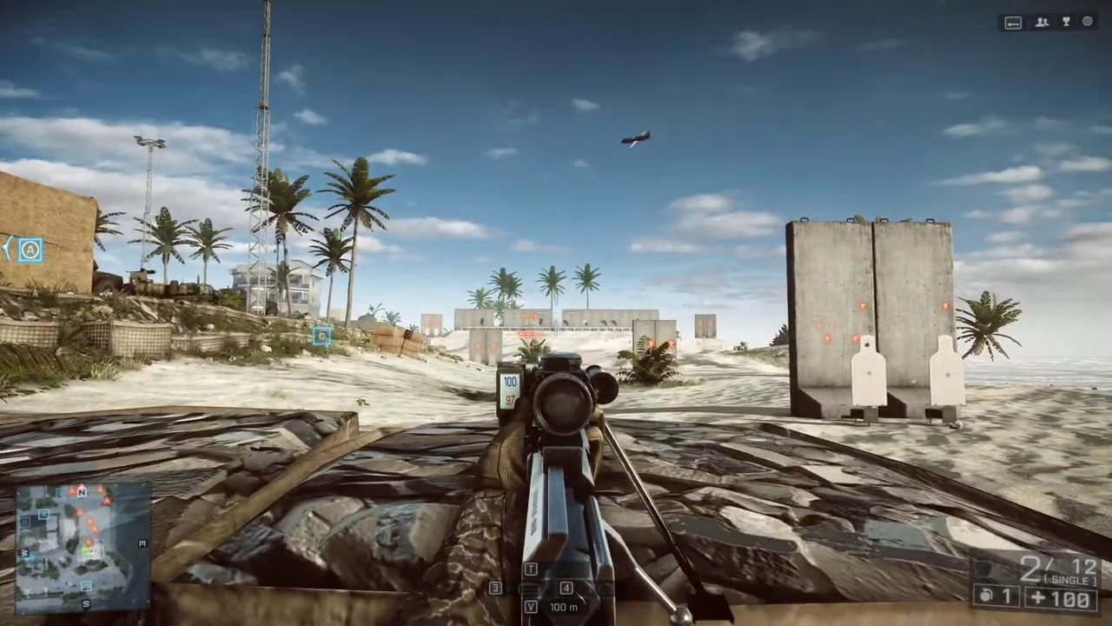
right_click(557, 313)
click(556, 313)
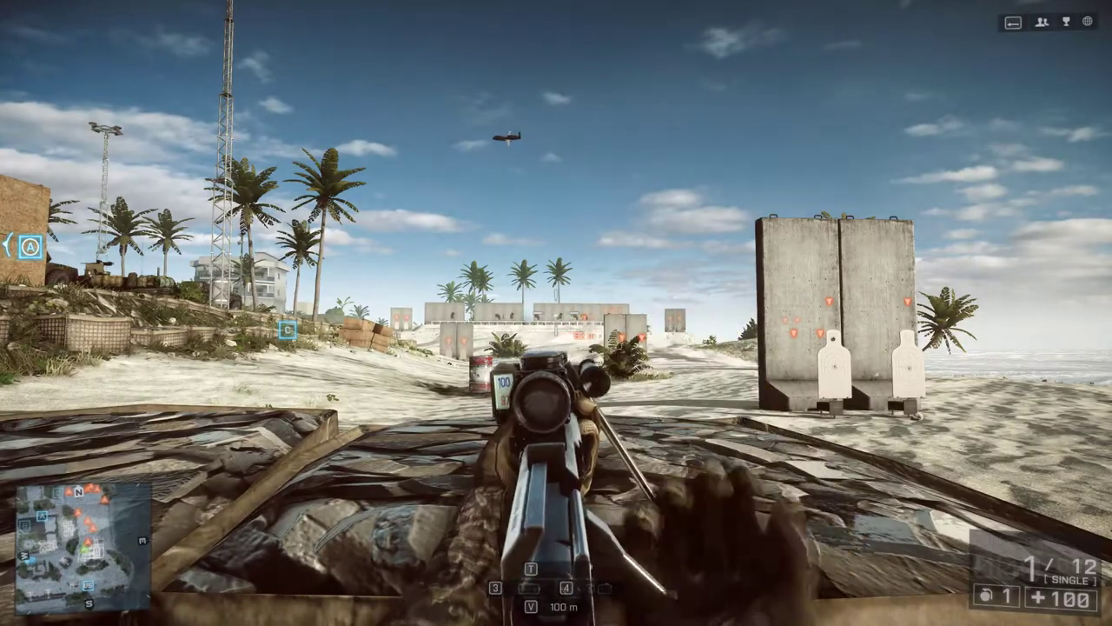
right_click(556, 313)
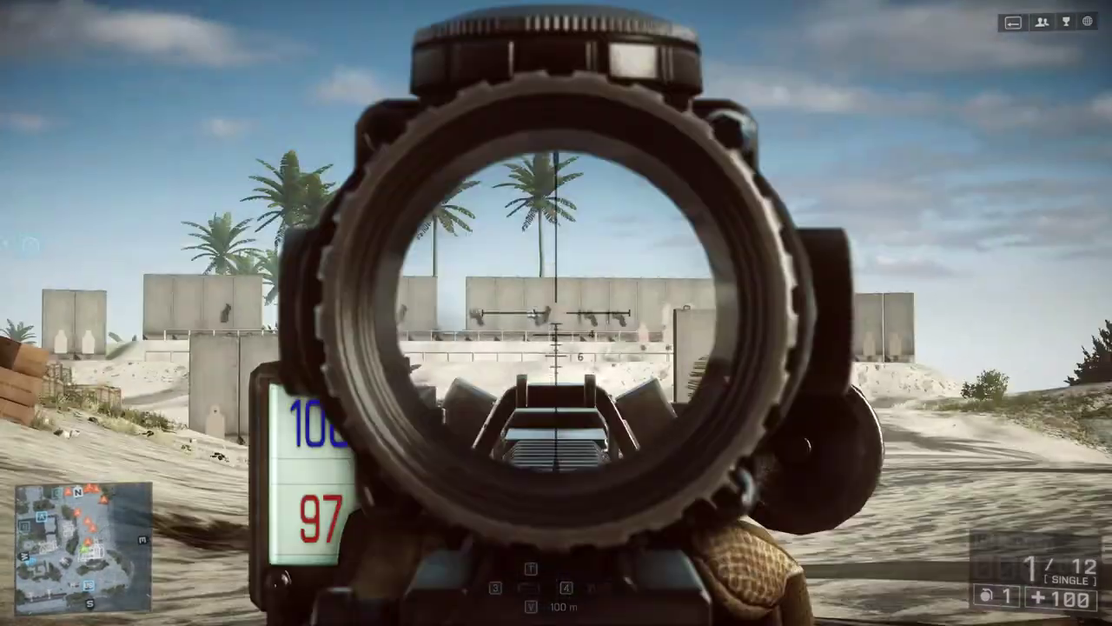
click(557, 312)
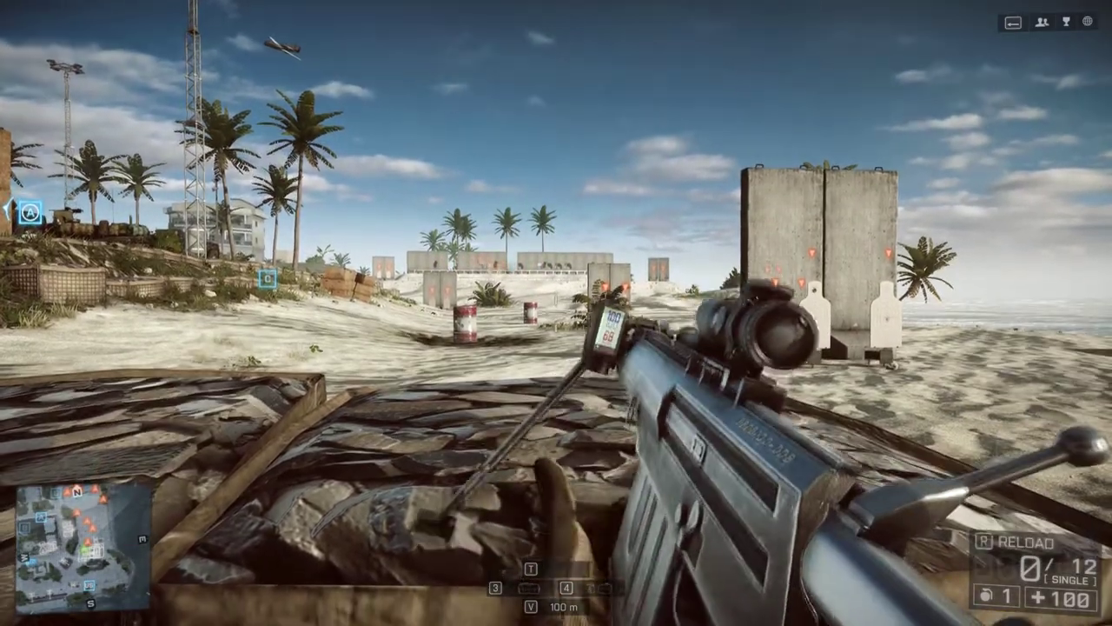
Step: Reload the rifle and fire again at a distant target
key(r)
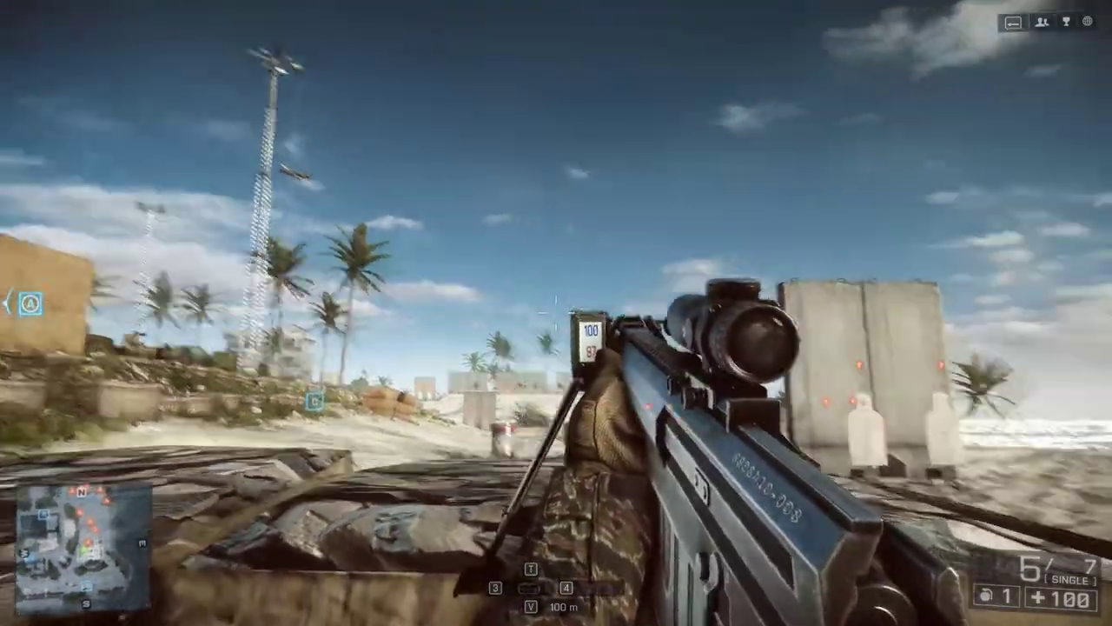
right_click(556, 313)
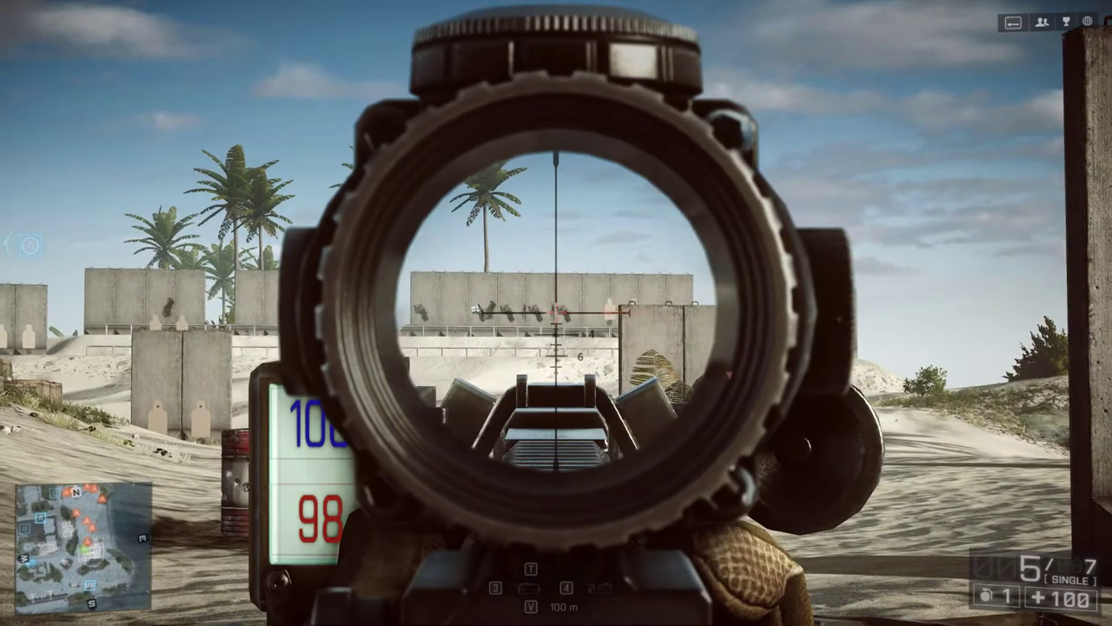
click(557, 313)
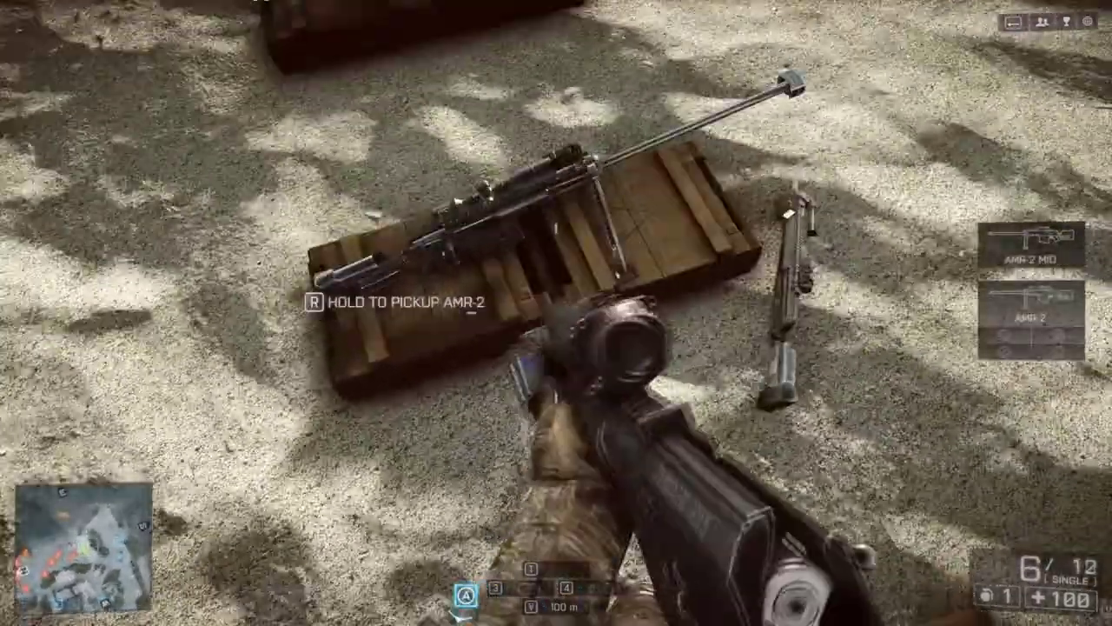
Step: Take the M82A3 from the crate instead of the AMR-2 and fire scoped shots at the targets
key(r)
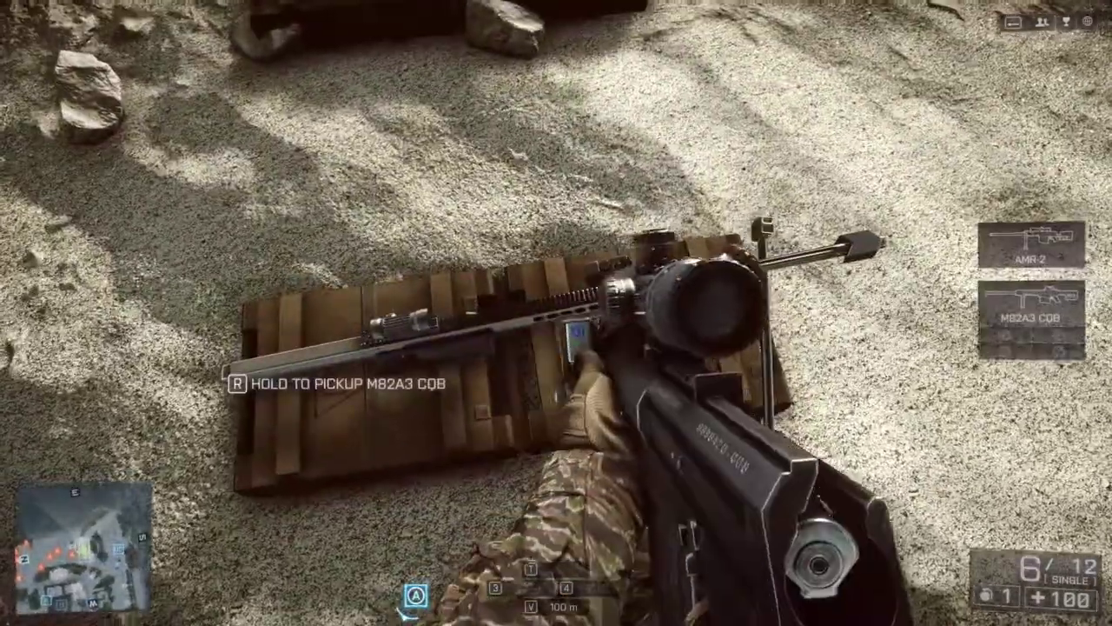
key(r)
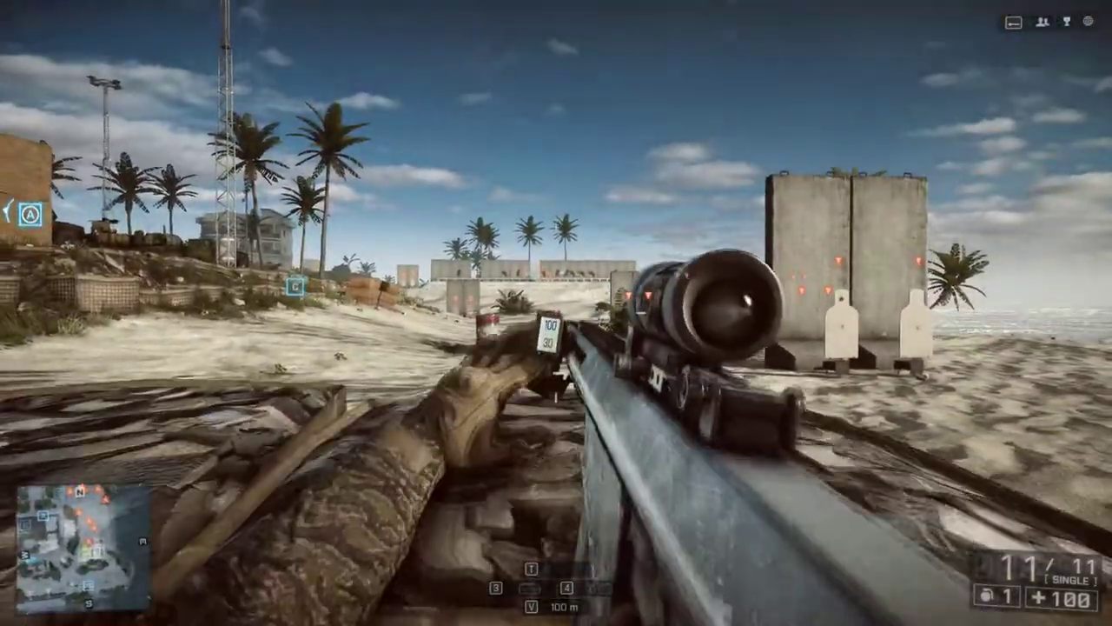
right_click(556, 313)
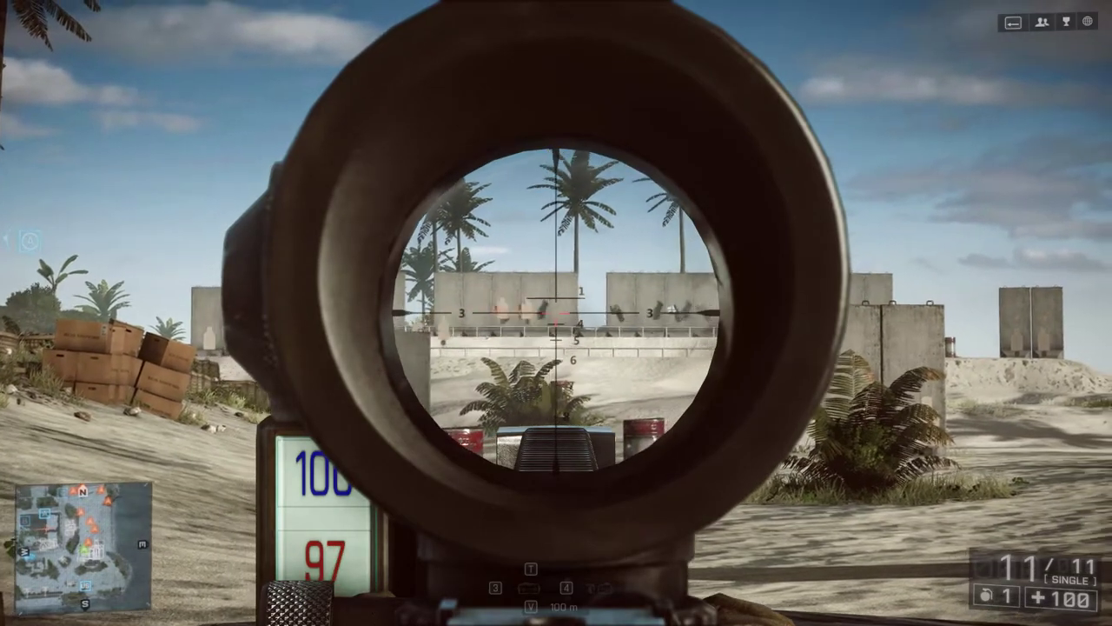
click(556, 313)
click(556, 313)
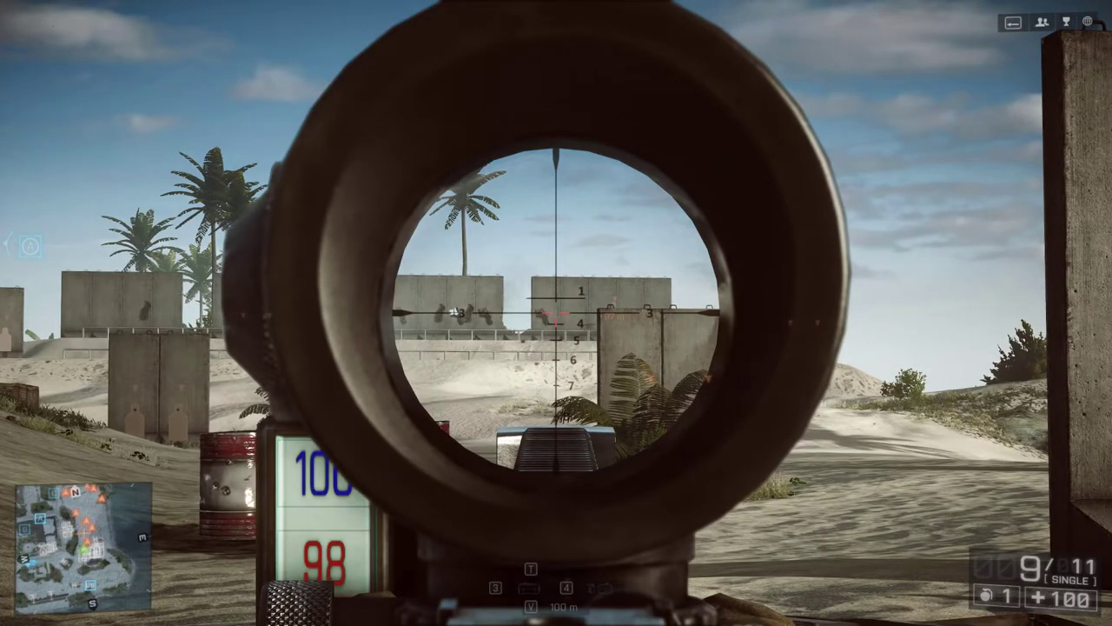
click(556, 313)
Step: Empty the rest of the magazine, reload, and move up the ramp onto the walled platform
click(556, 313)
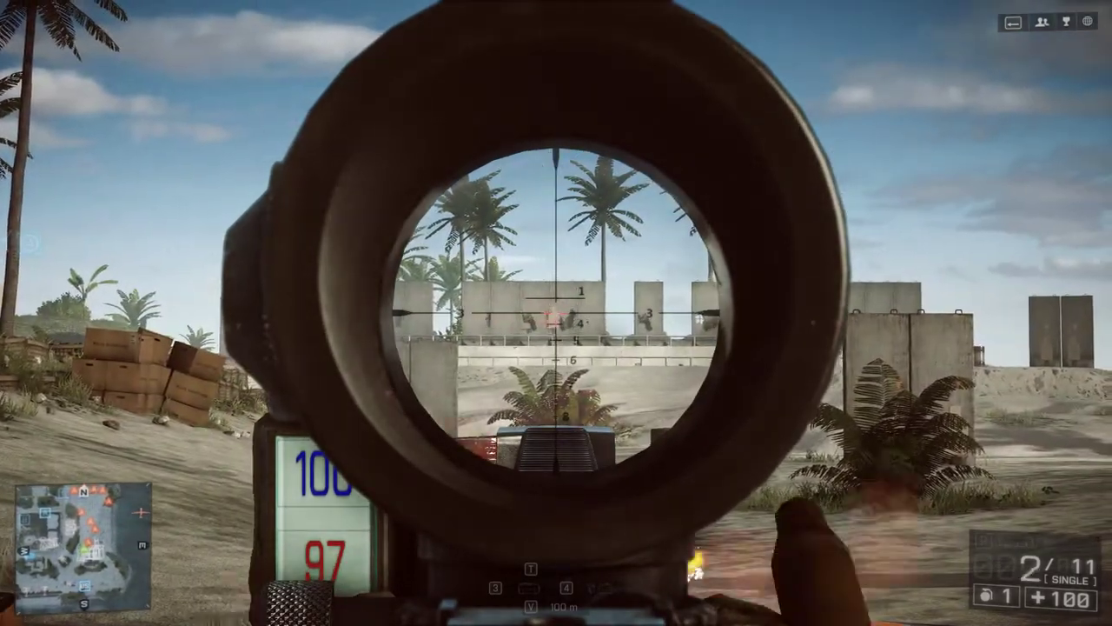
click(556, 313)
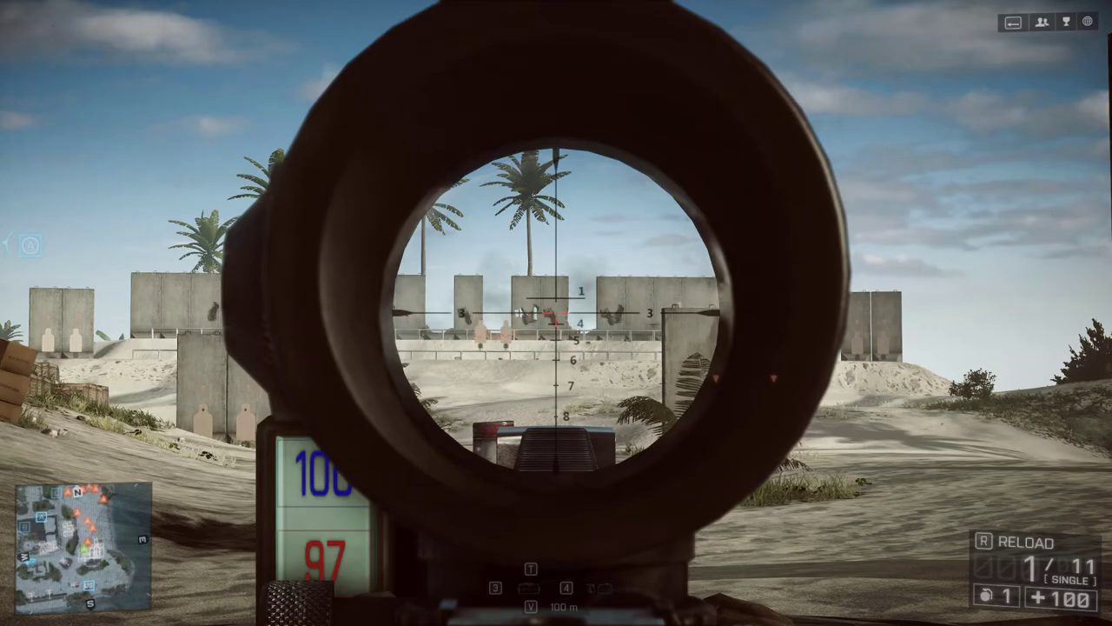
click(556, 313)
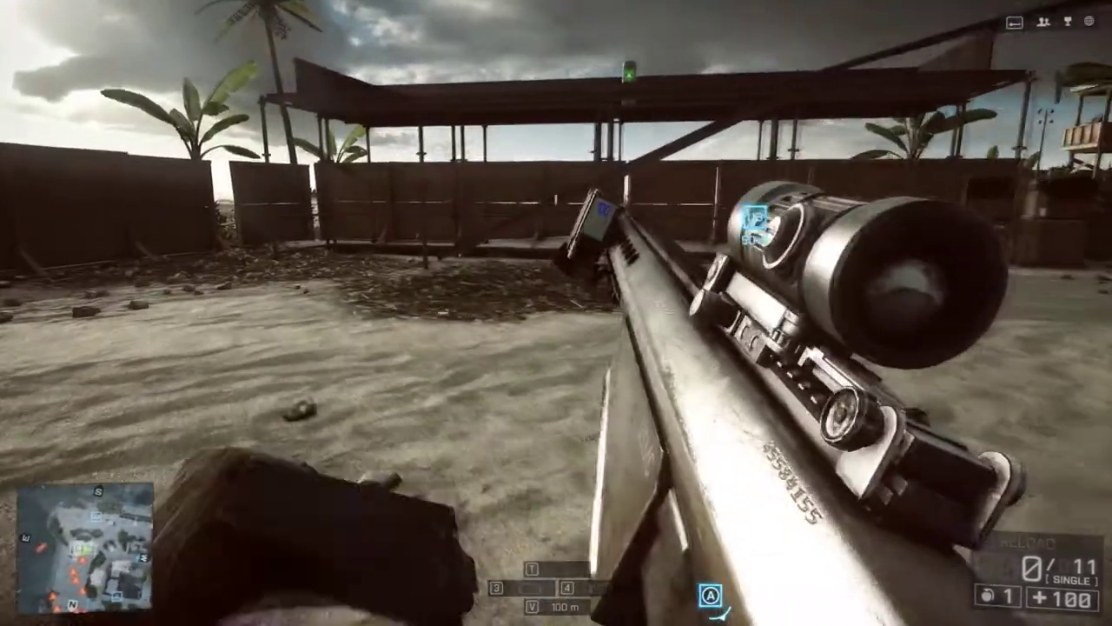
key(r)
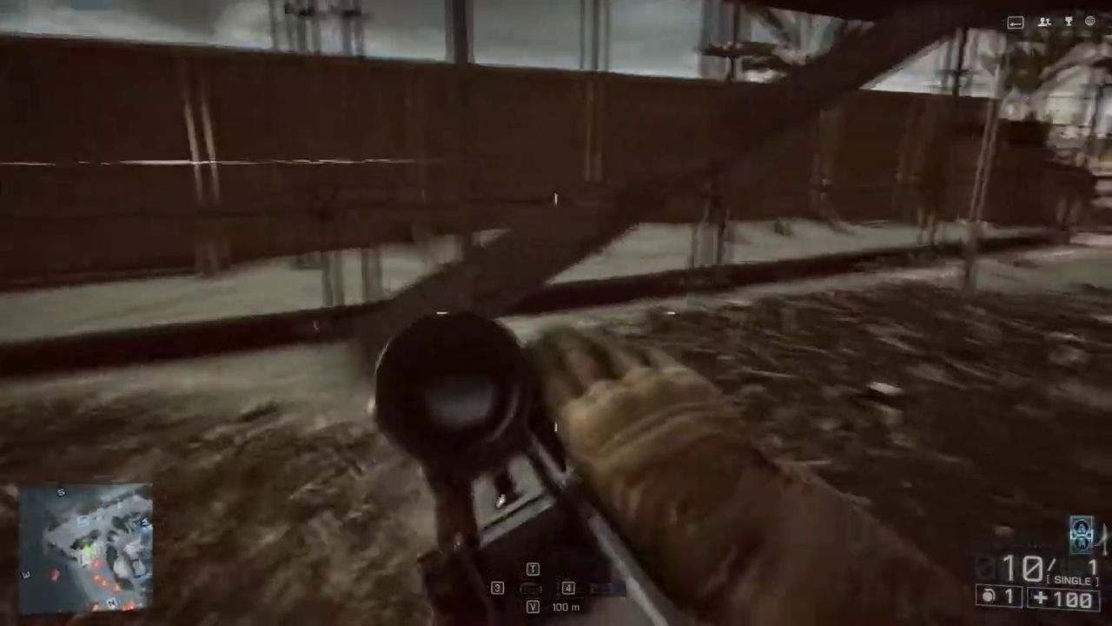
key(w)
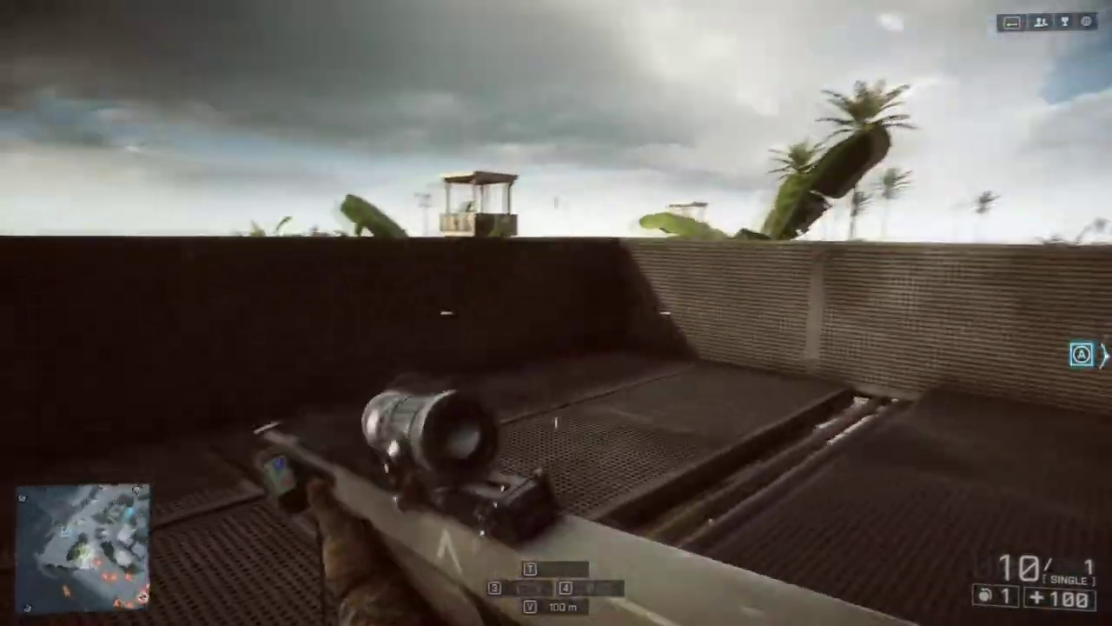
Step: Face the beach and shoot the airborne barrels through the scope
key(s)
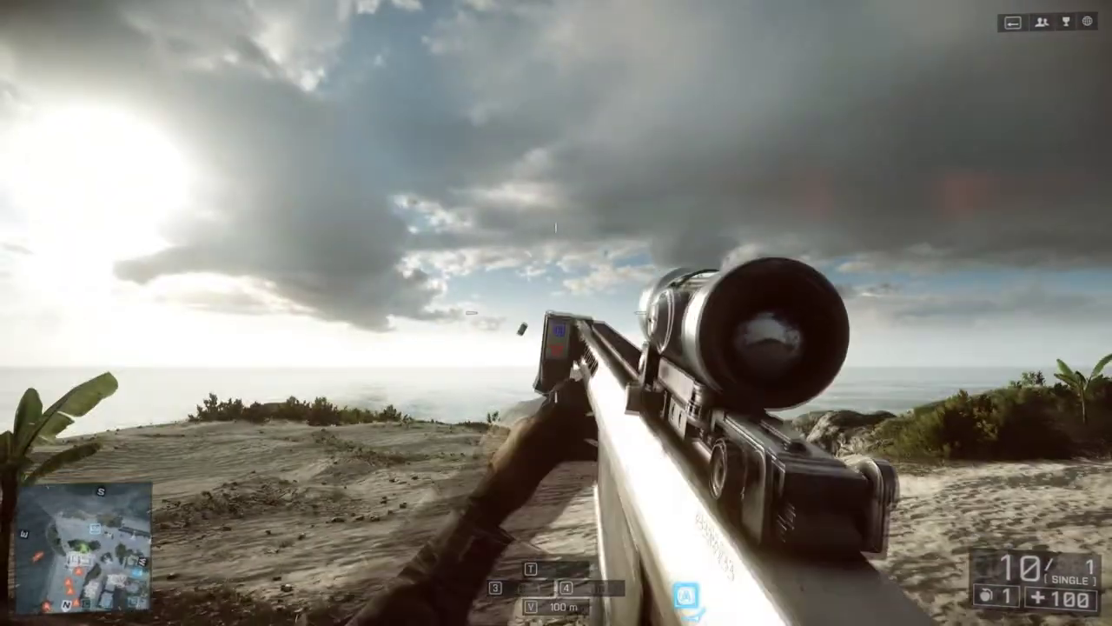
right_click(556, 313)
click(556, 313)
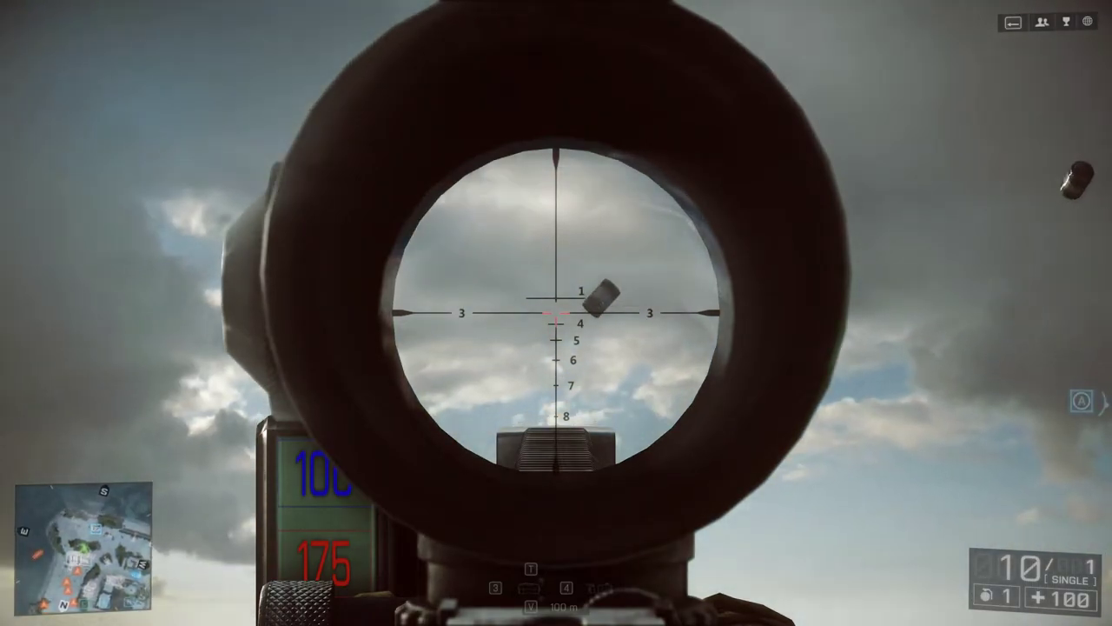
click(557, 313)
click(556, 313)
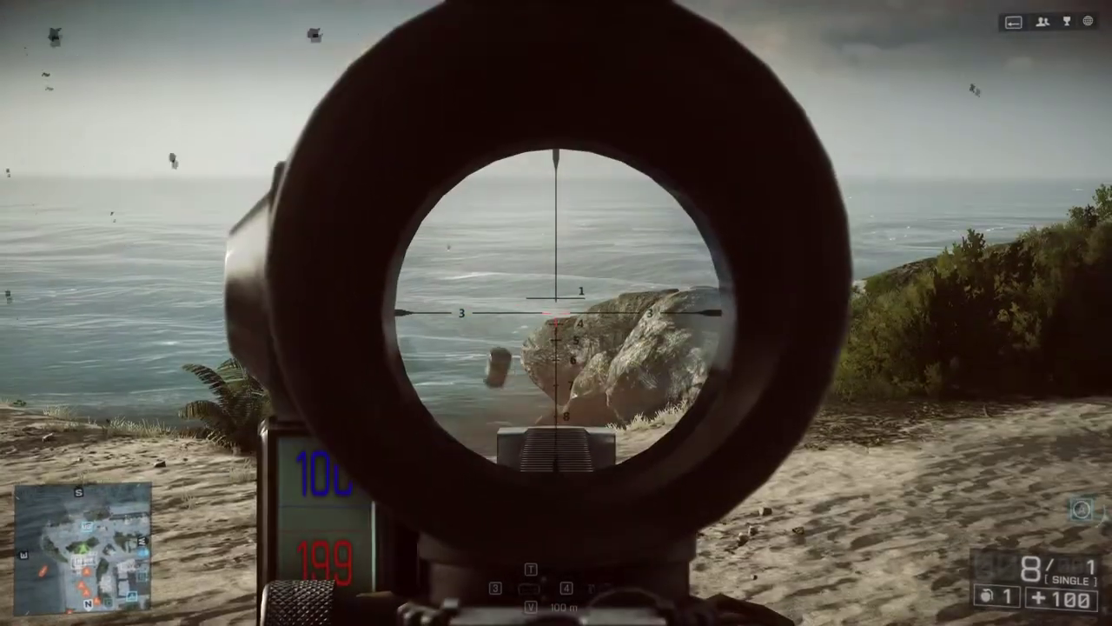
Step: Launch a new set of barrels and shoot them as they fall toward the sea
key(e)
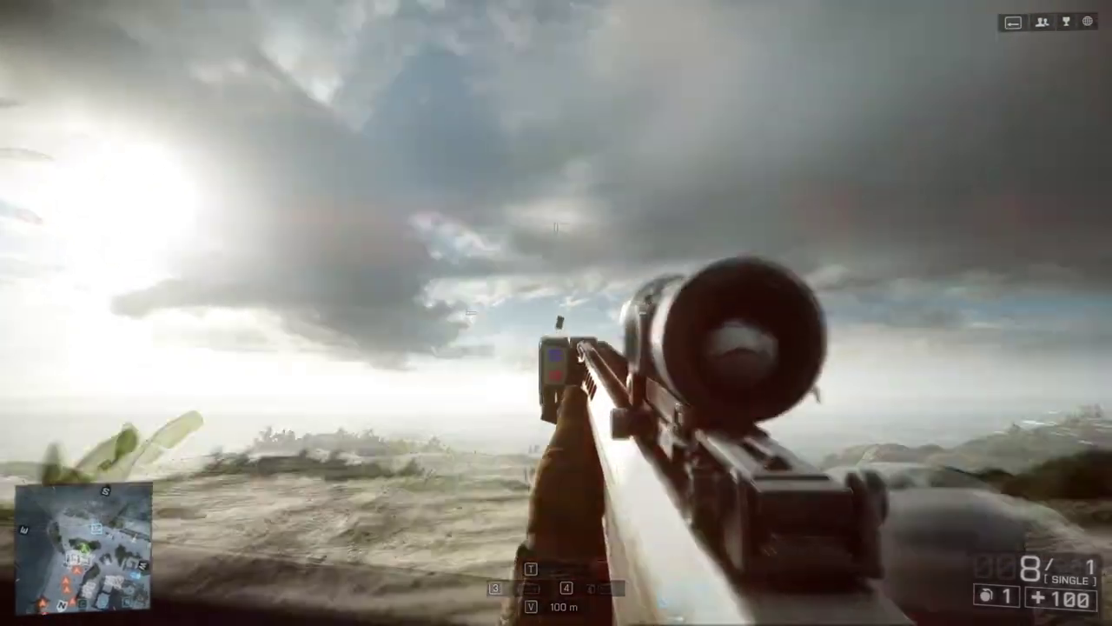
right_click(556, 313)
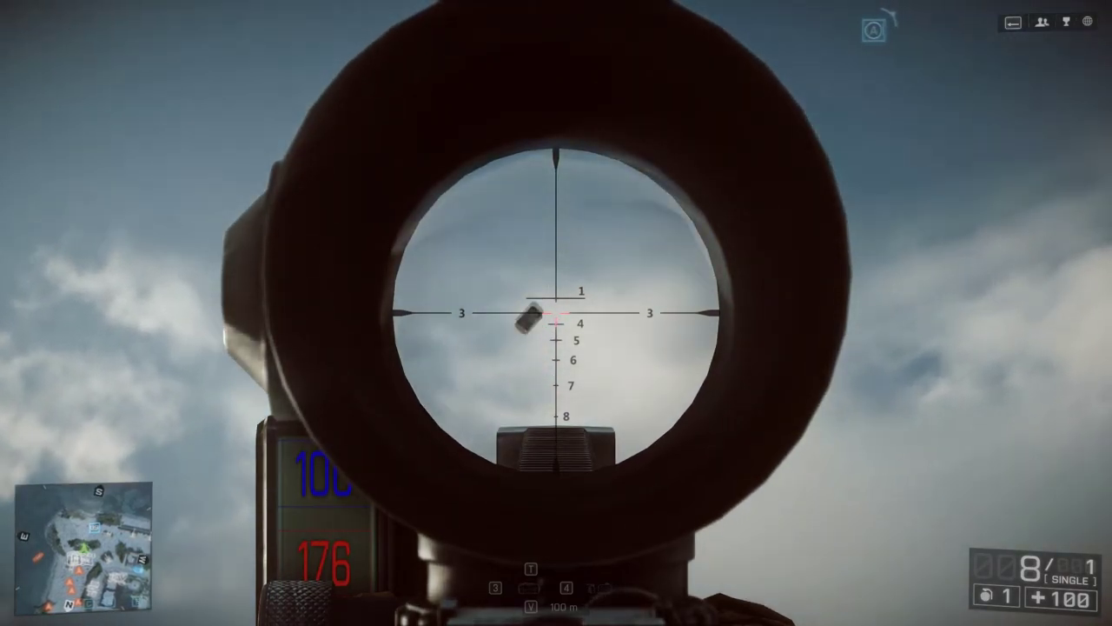
click(556, 312)
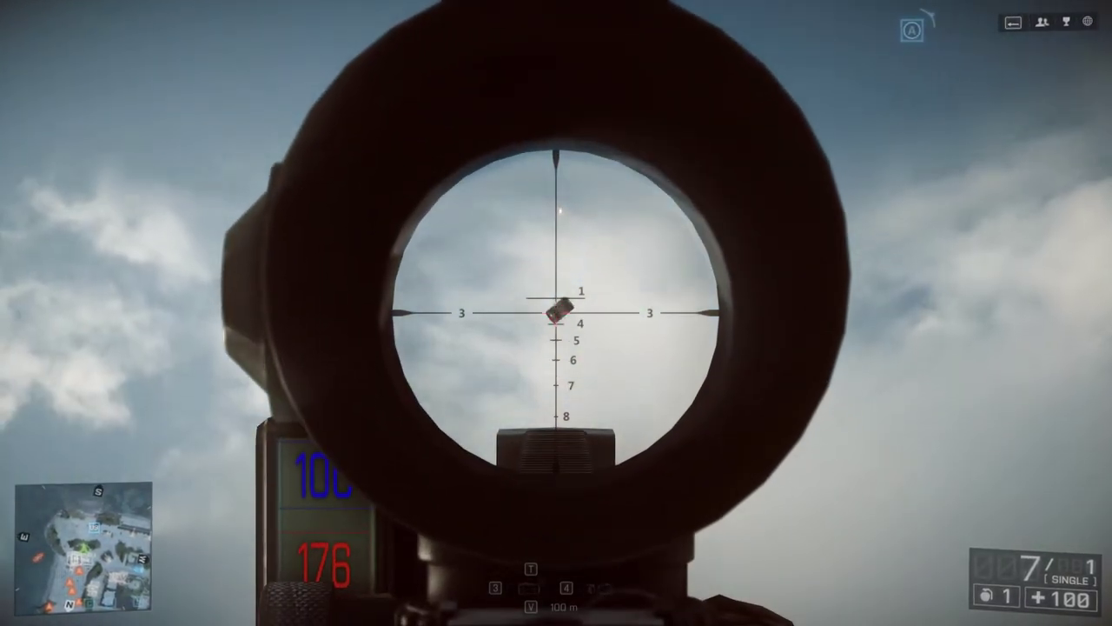
click(557, 313)
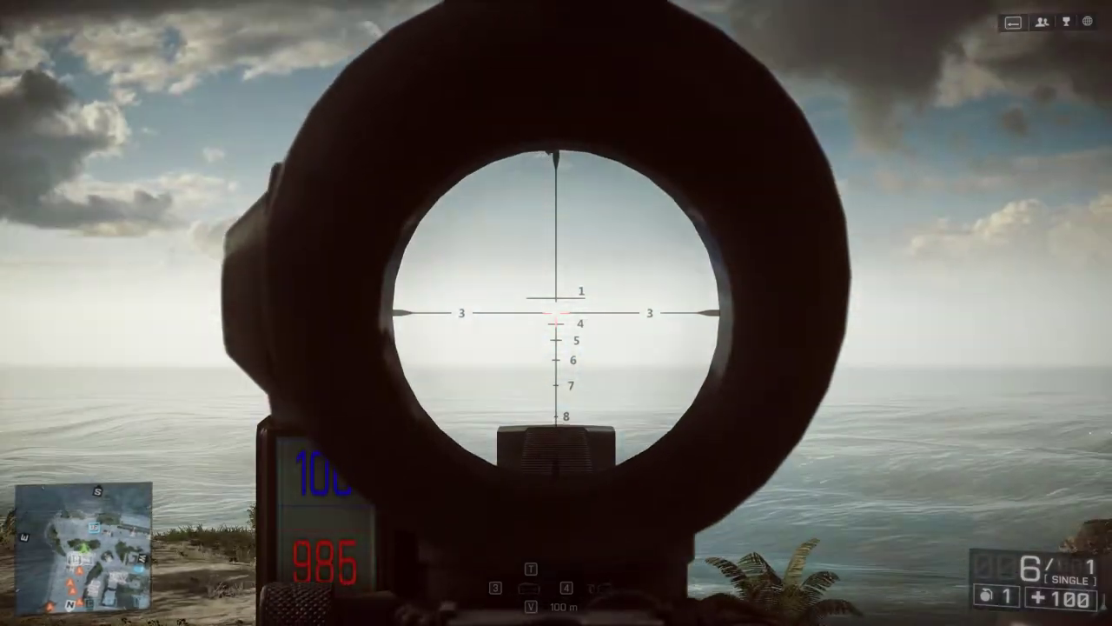
click(556, 313)
click(556, 313)
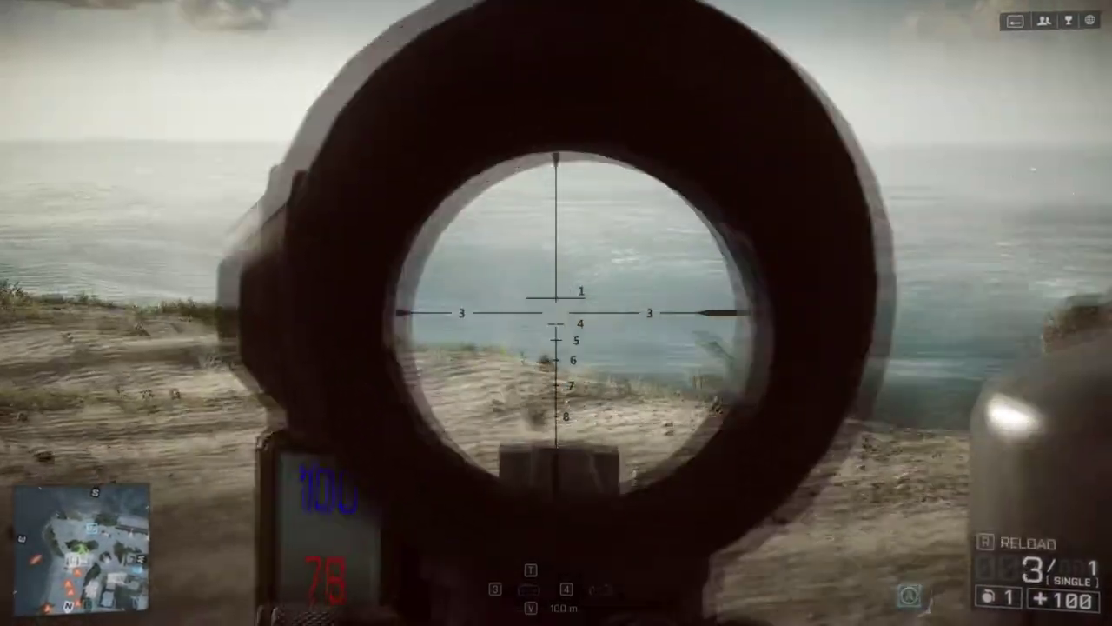
Step: Trigger the barrels again, reload the sniper rifle, and scope up at them
right_click(556, 313)
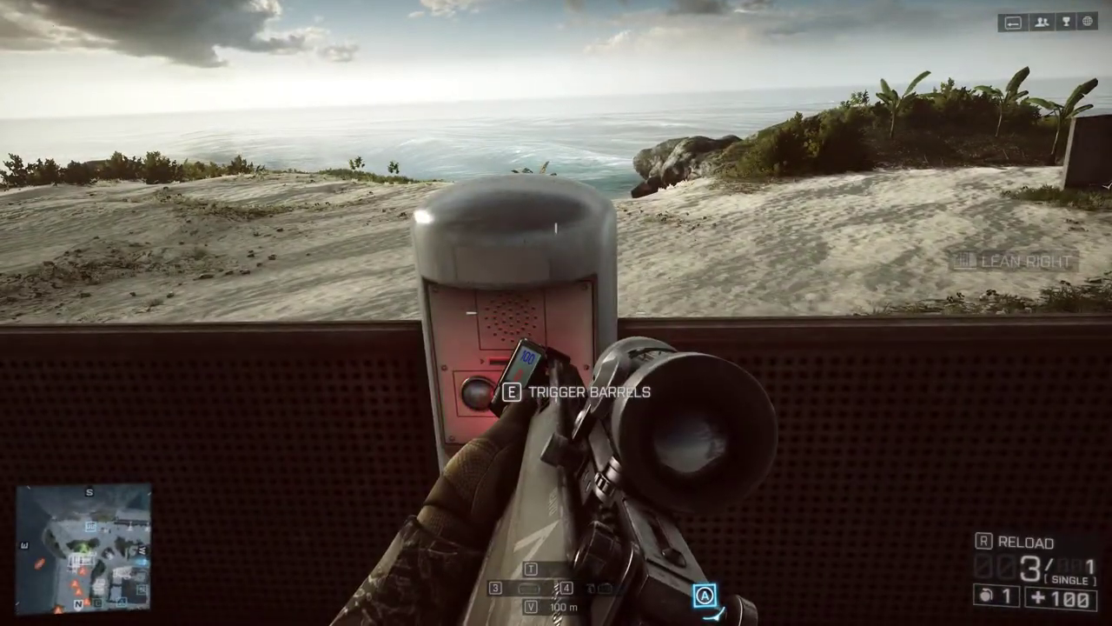
key(e)
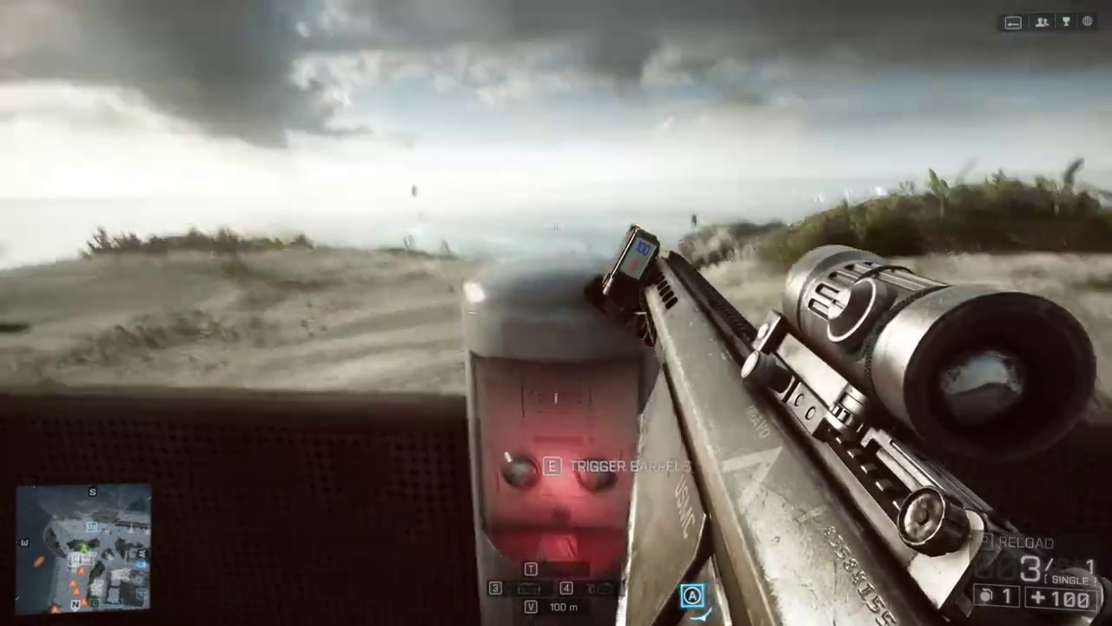
key(r)
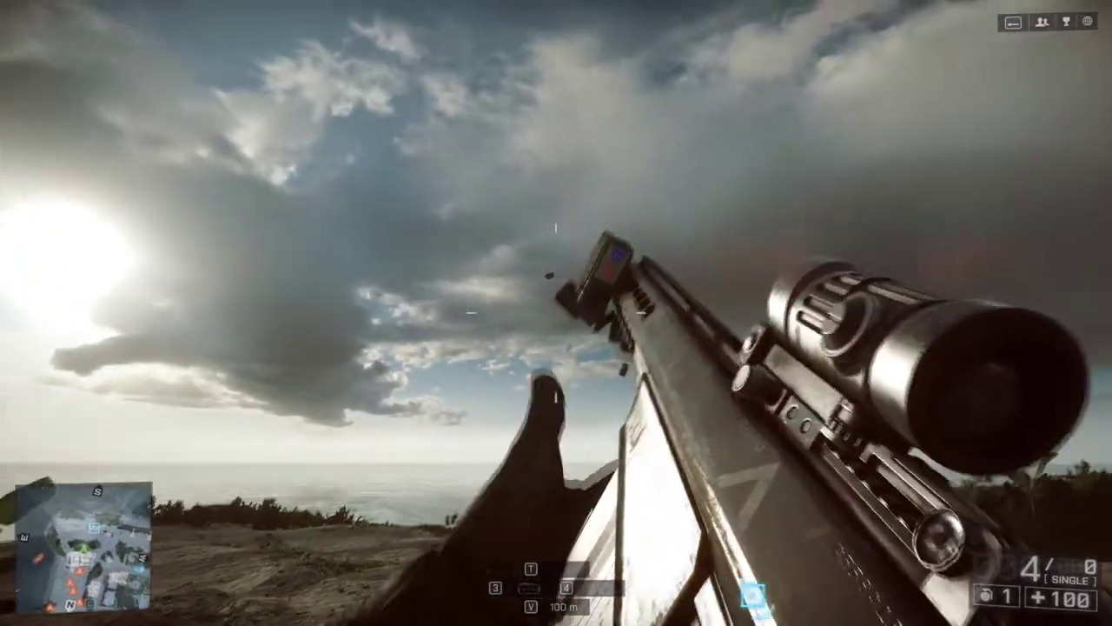
right_click(556, 313)
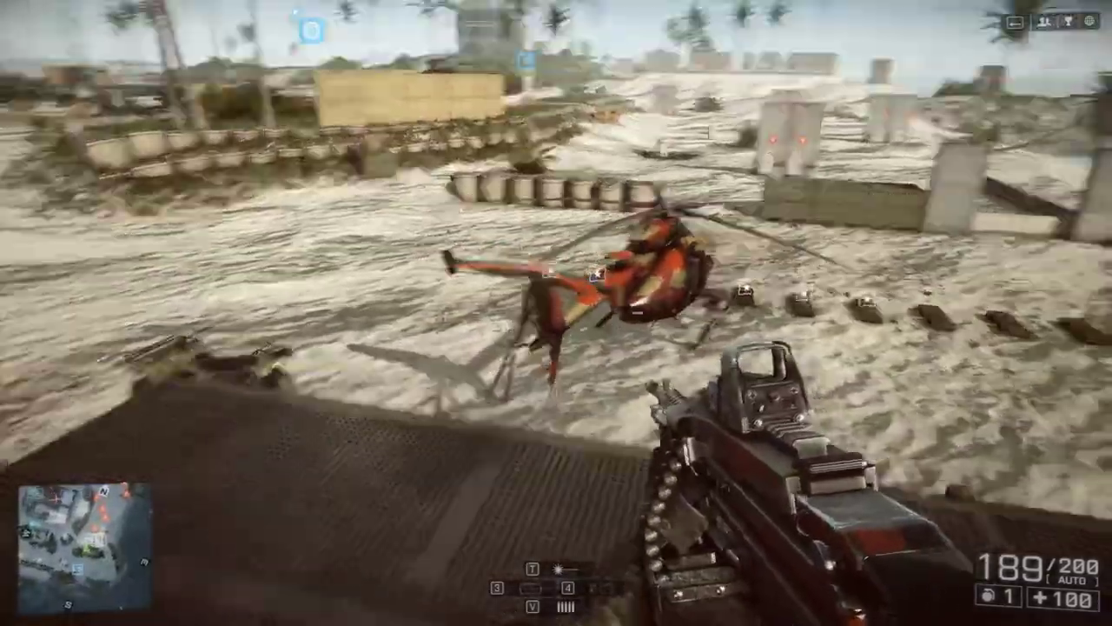
Step: Pick up the M82A3 from the ammo crates and climb the ramp back onto the platform
key(w)
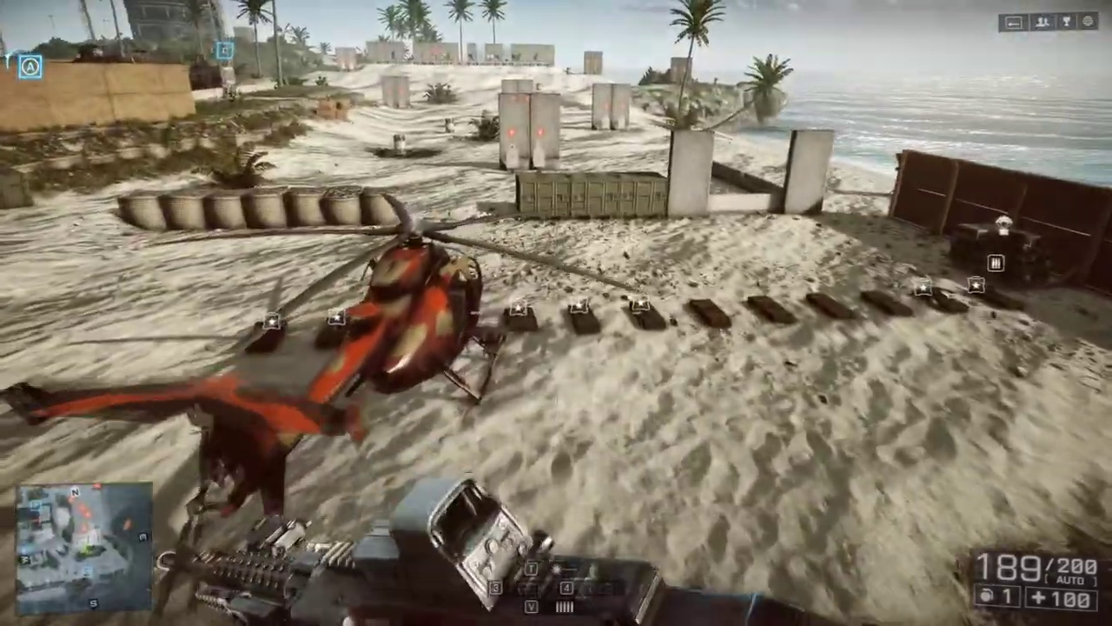
key(w)
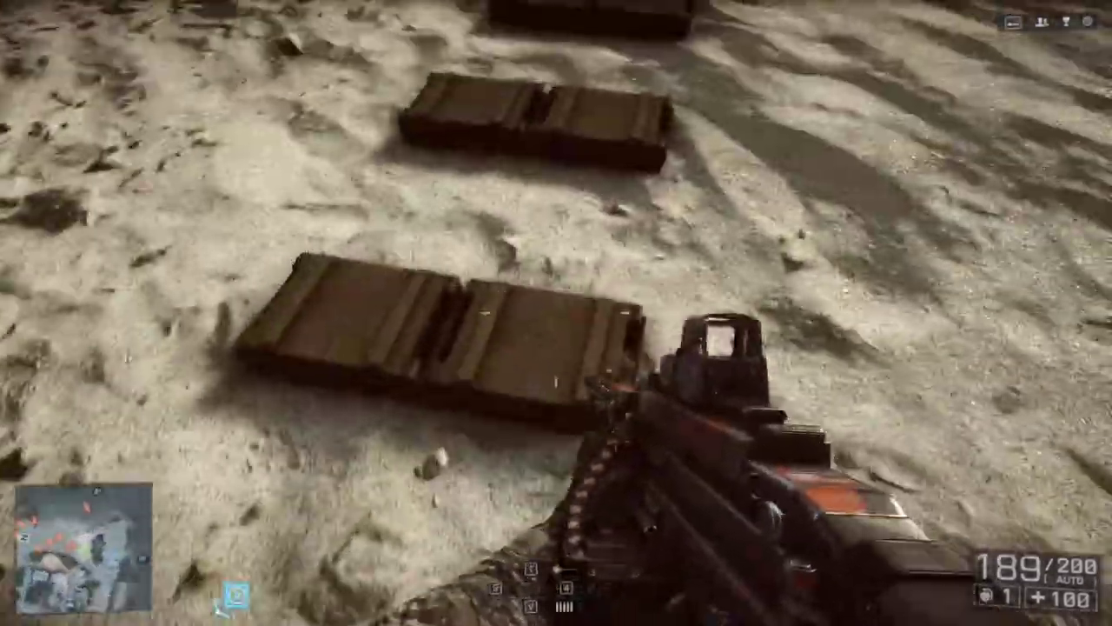
key(e)
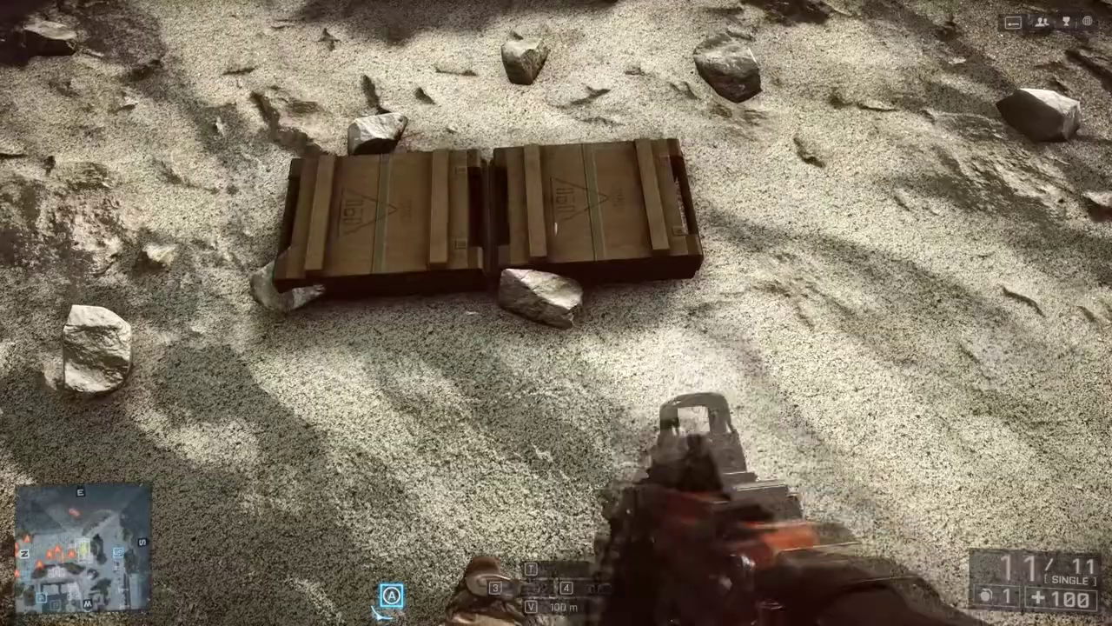
key(w)
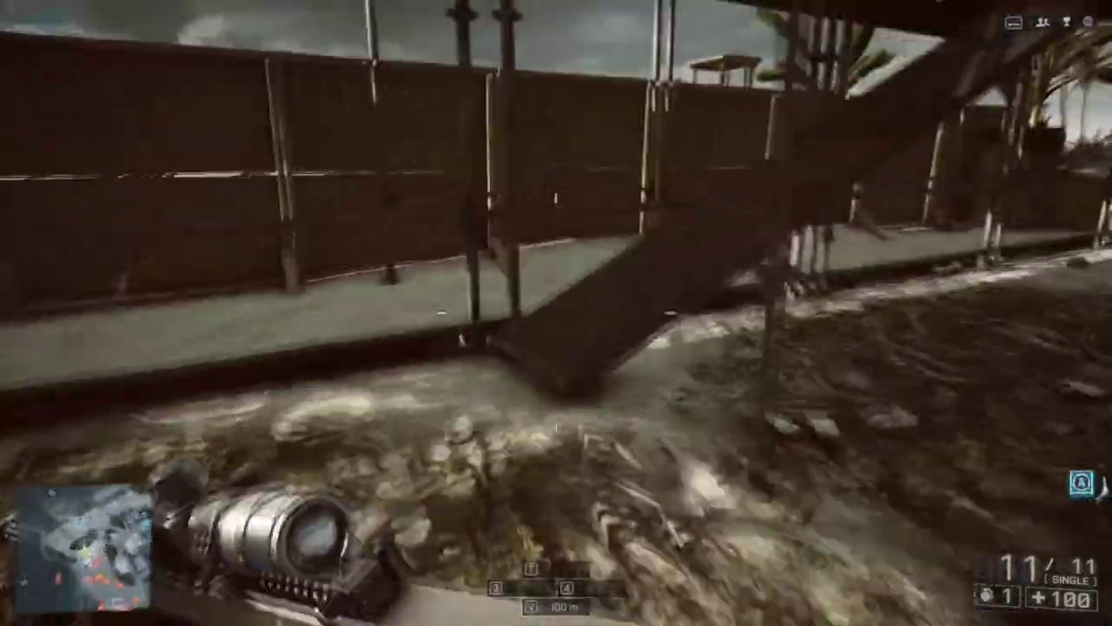
key(w)
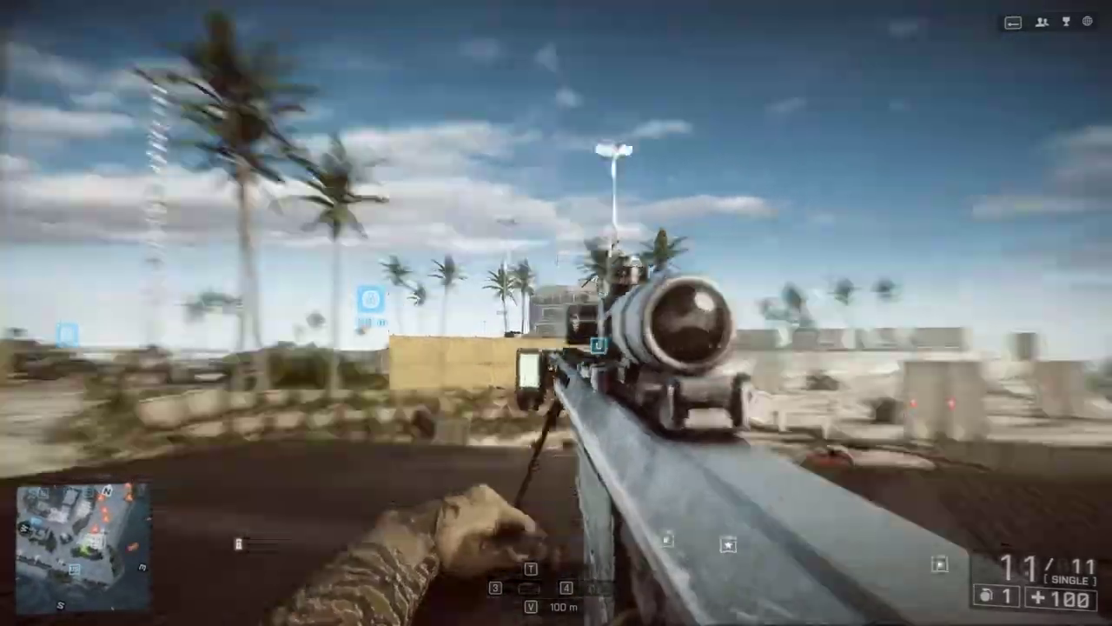
Step: Empty the magazine at the distant building and the target figures about 120 m away
right_click(556, 312)
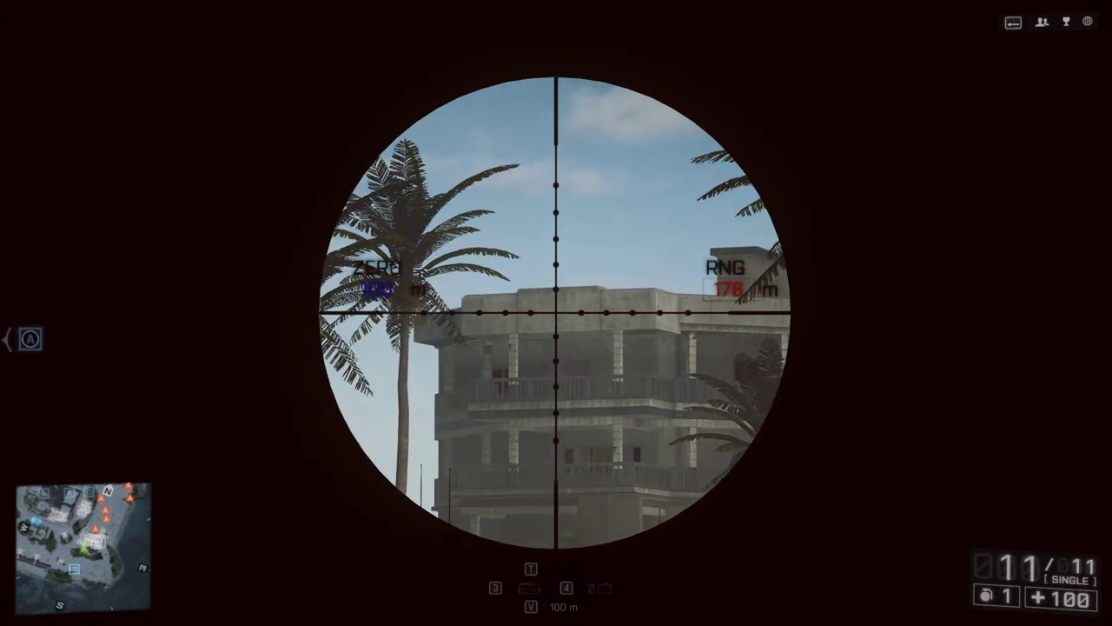
click(556, 313)
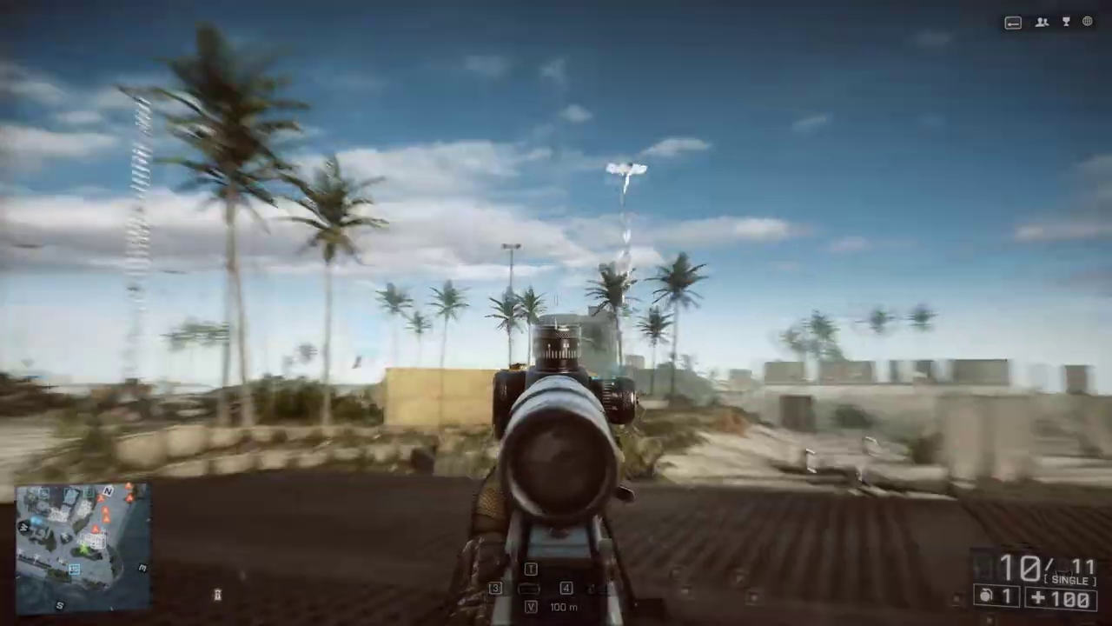
right_click(557, 313)
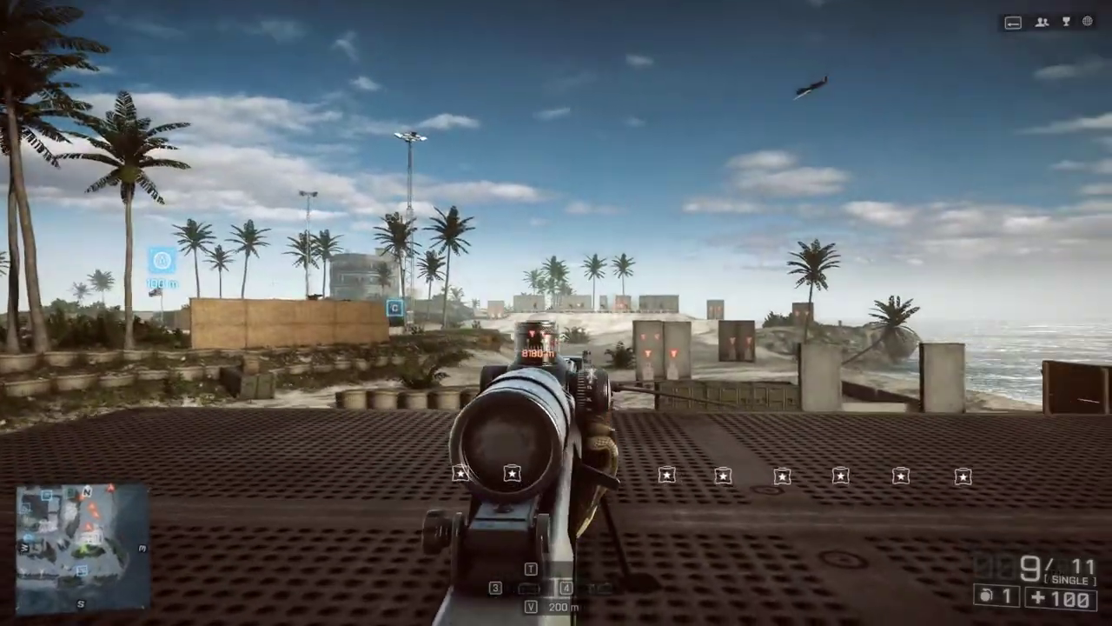
right_click(556, 313)
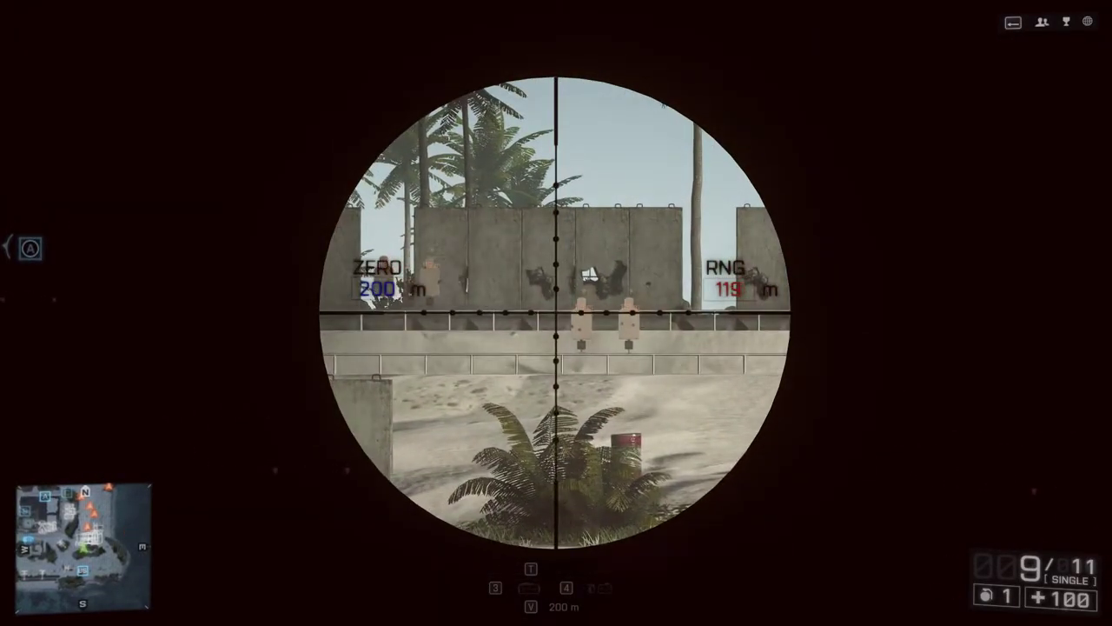
click(557, 313)
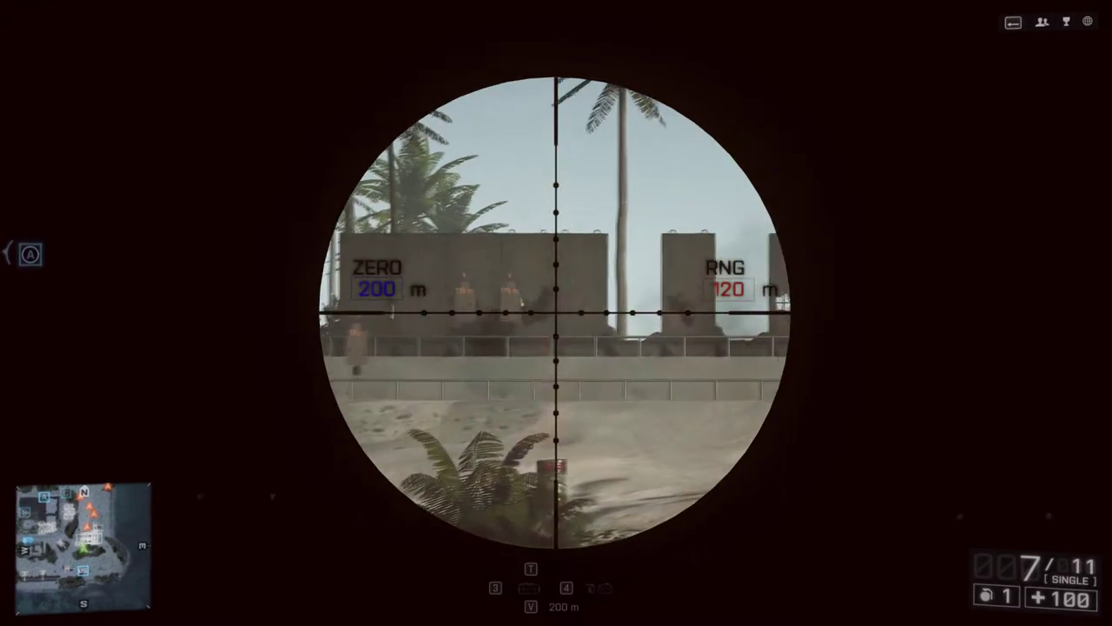
click(556, 313)
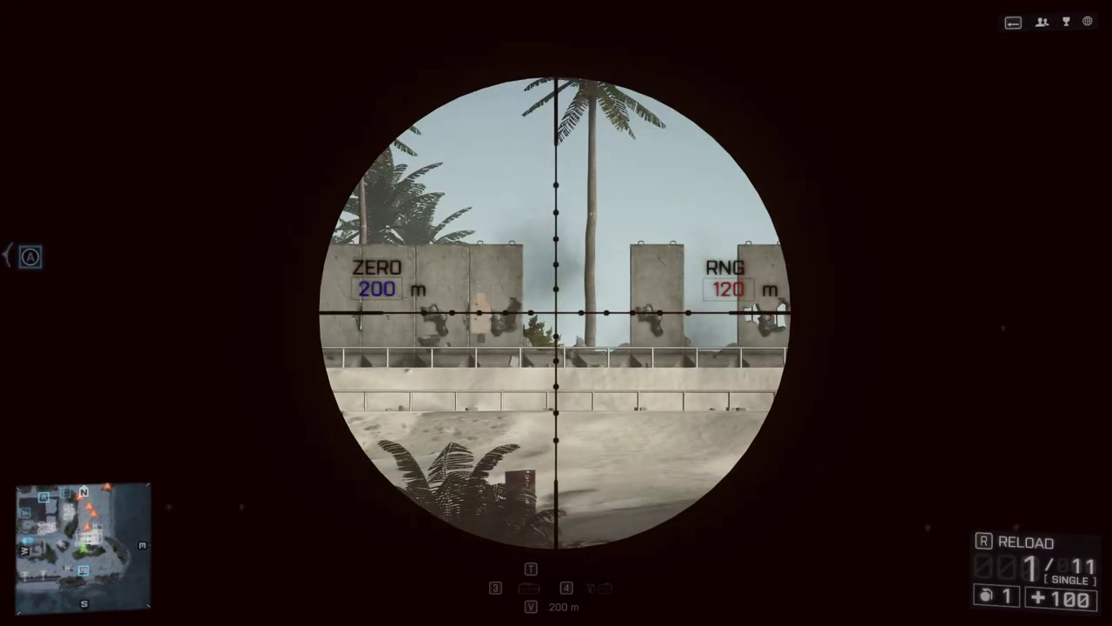
click(556, 313)
right_click(556, 313)
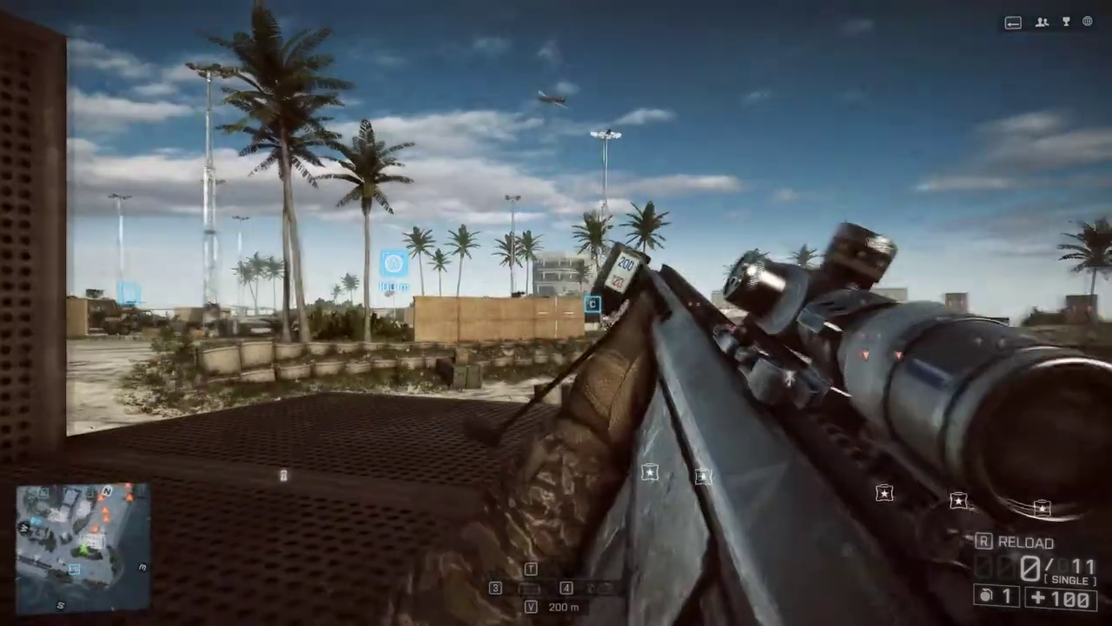
Step: Swap the sniper for the automatic rifle and fire scoped shots at the wall's paper targets
key(w)
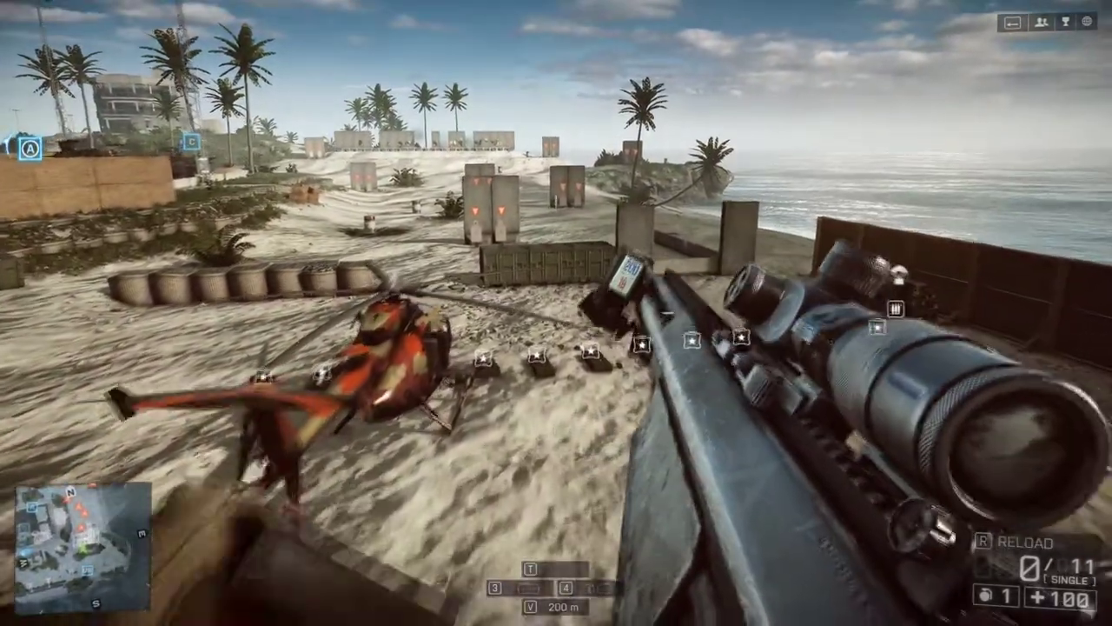
key(e)
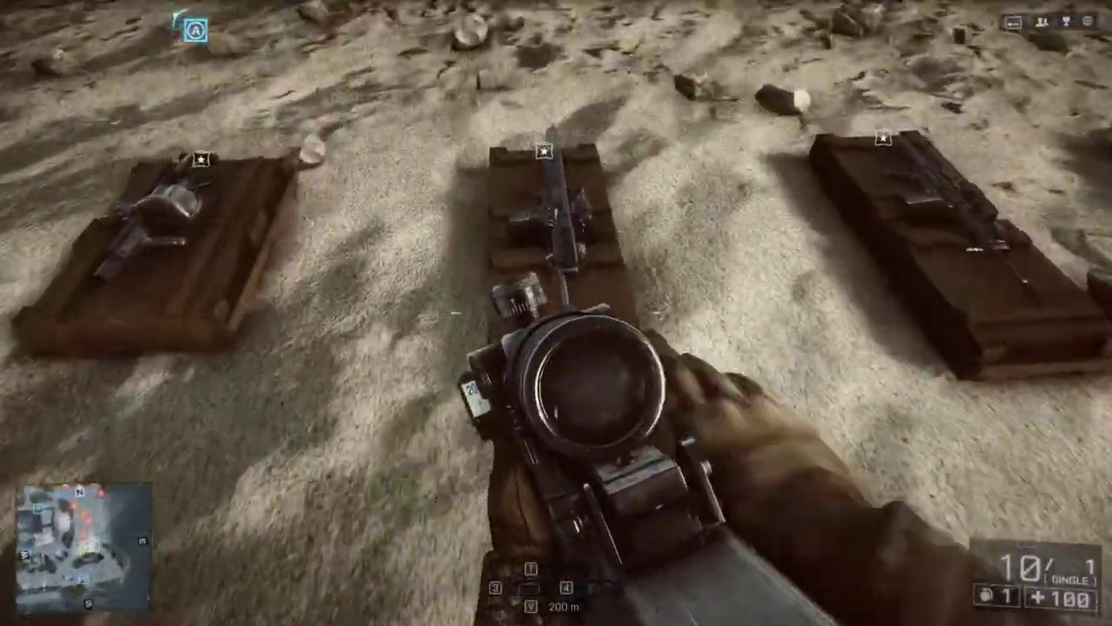
key(e)
key(w)
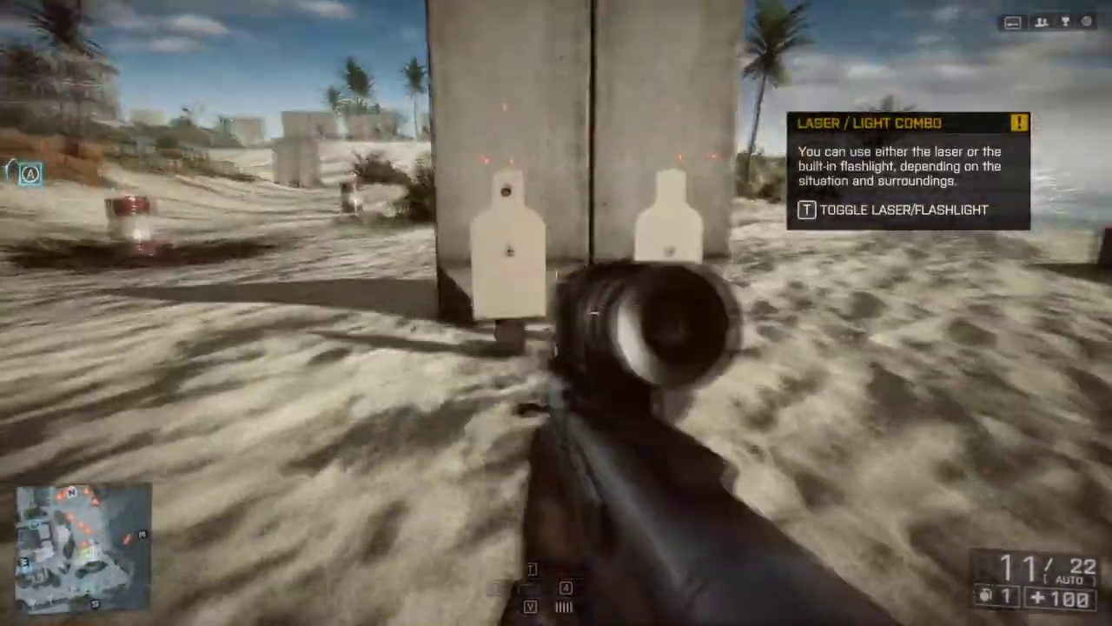
right_click(556, 313)
click(556, 312)
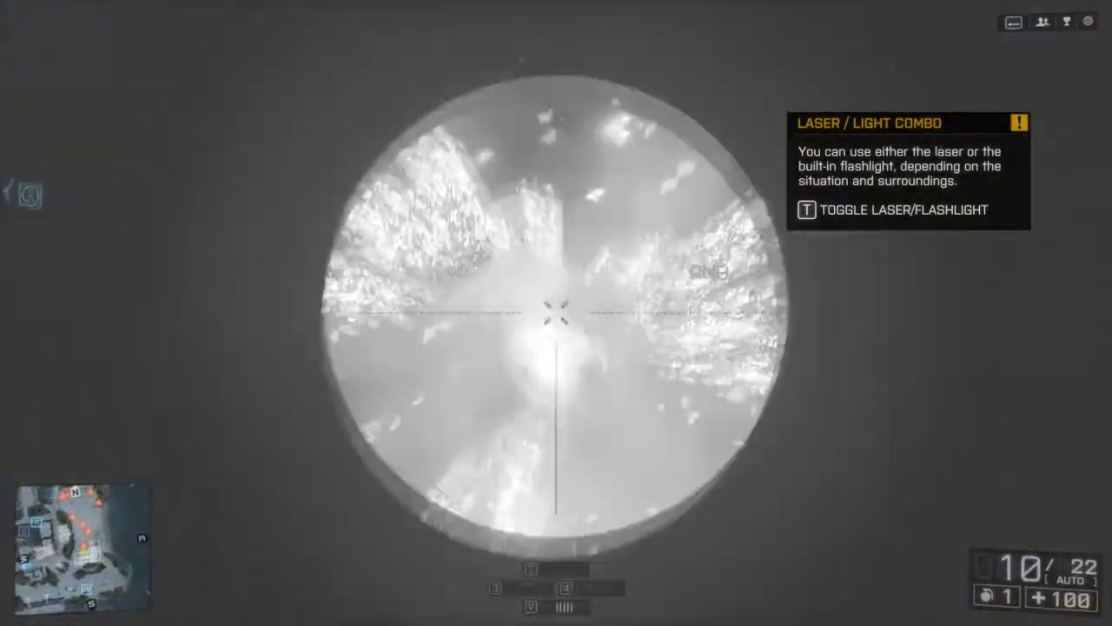
click(556, 313)
Step: Sprint past the blown wall toward the open field, firing again at the wall targets
key(shift)
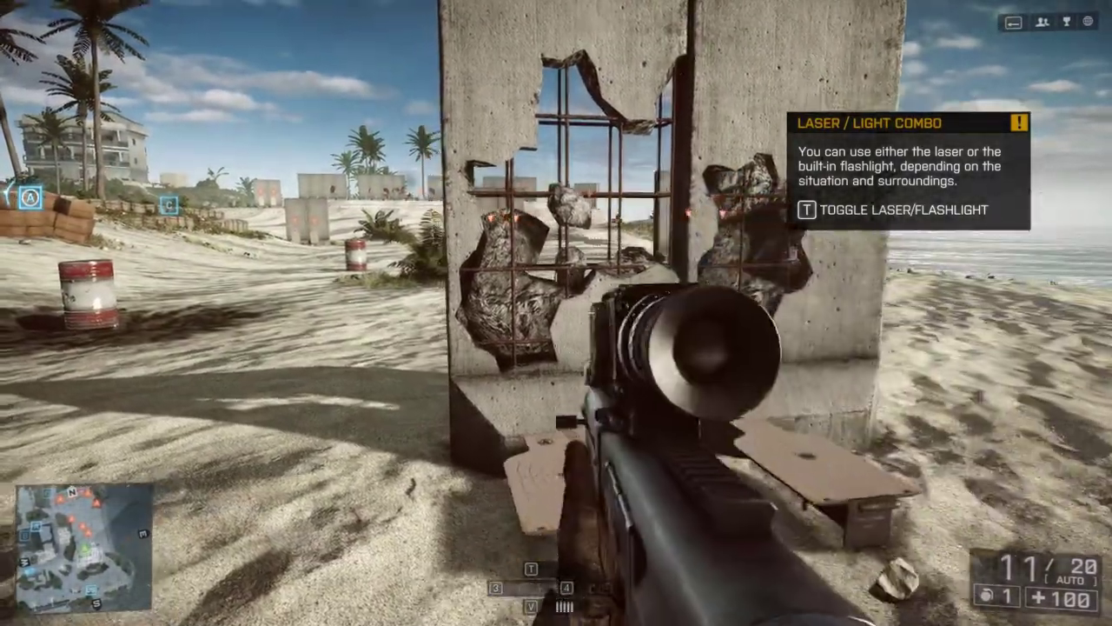
key(w)
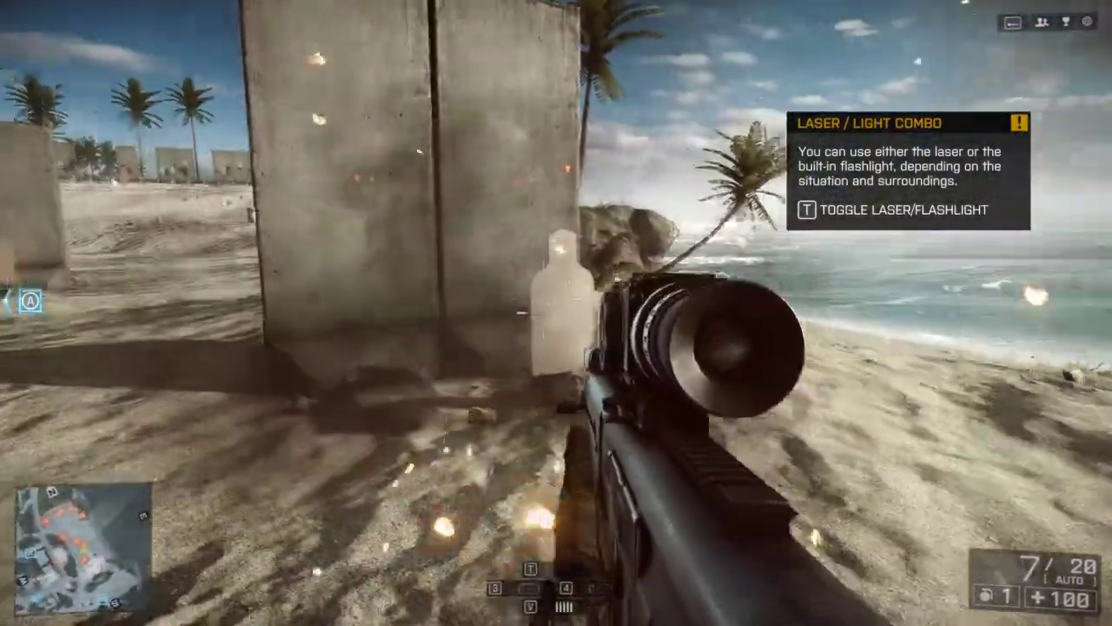
click(556, 313)
key(w)
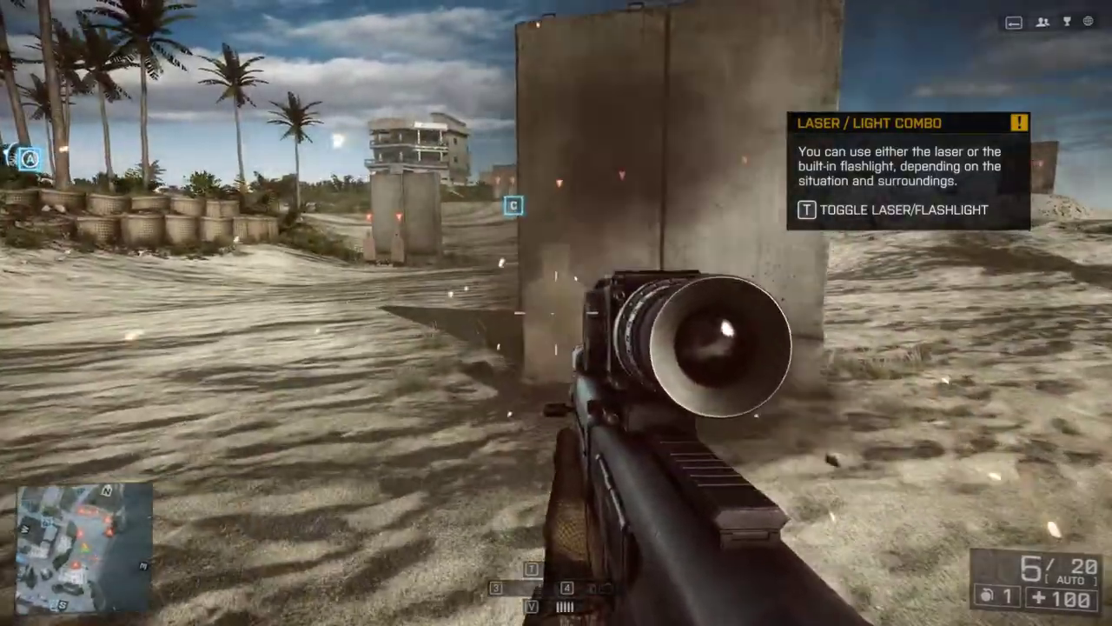
click(556, 312)
key(w)
key(w)
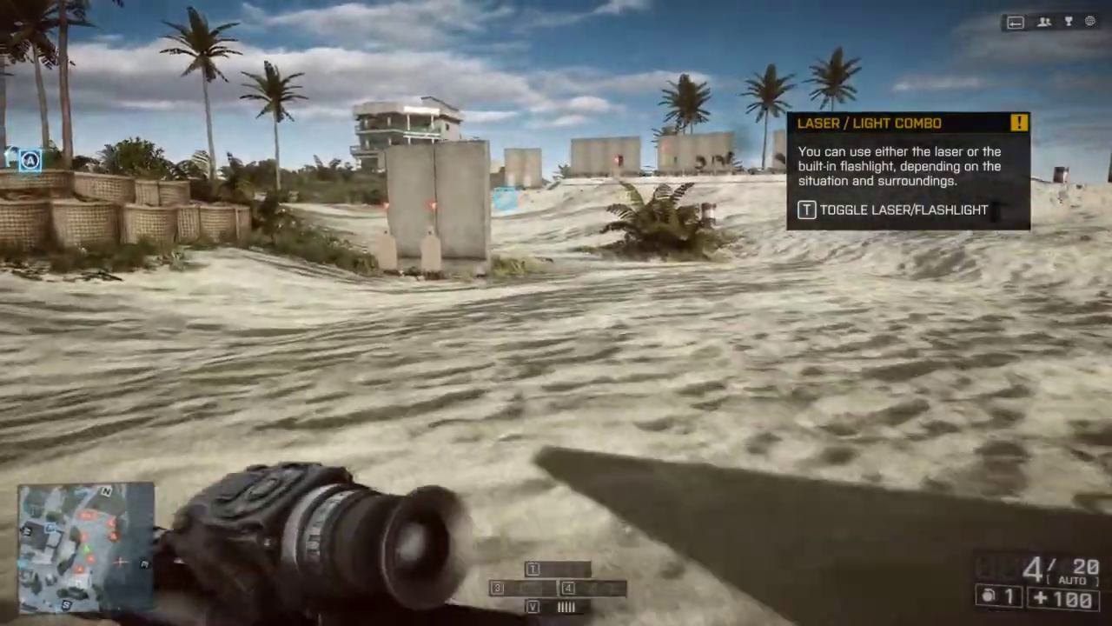
key(w)
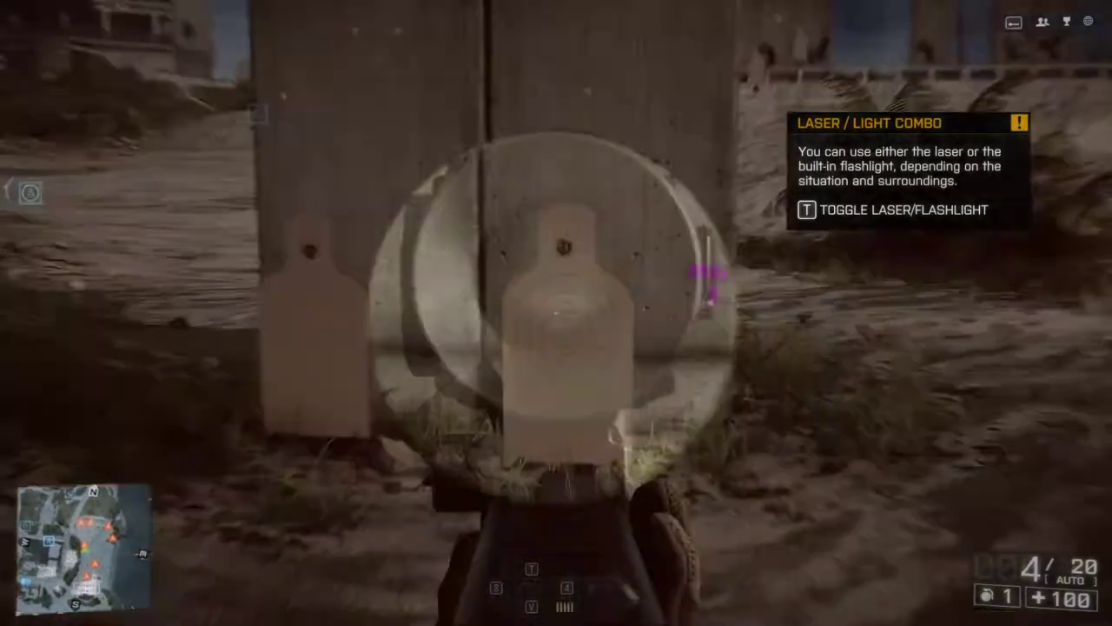
Step: Shoot another paper target, then aim at the red barrel with the 2X scope and pistol
right_click(556, 313)
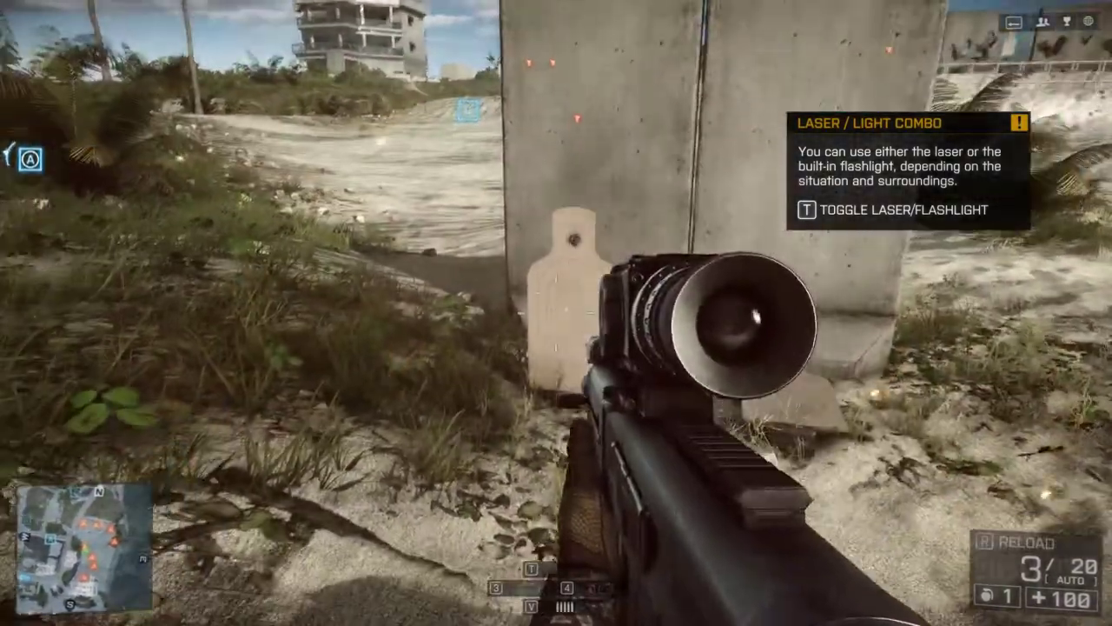
click(556, 313)
key(w)
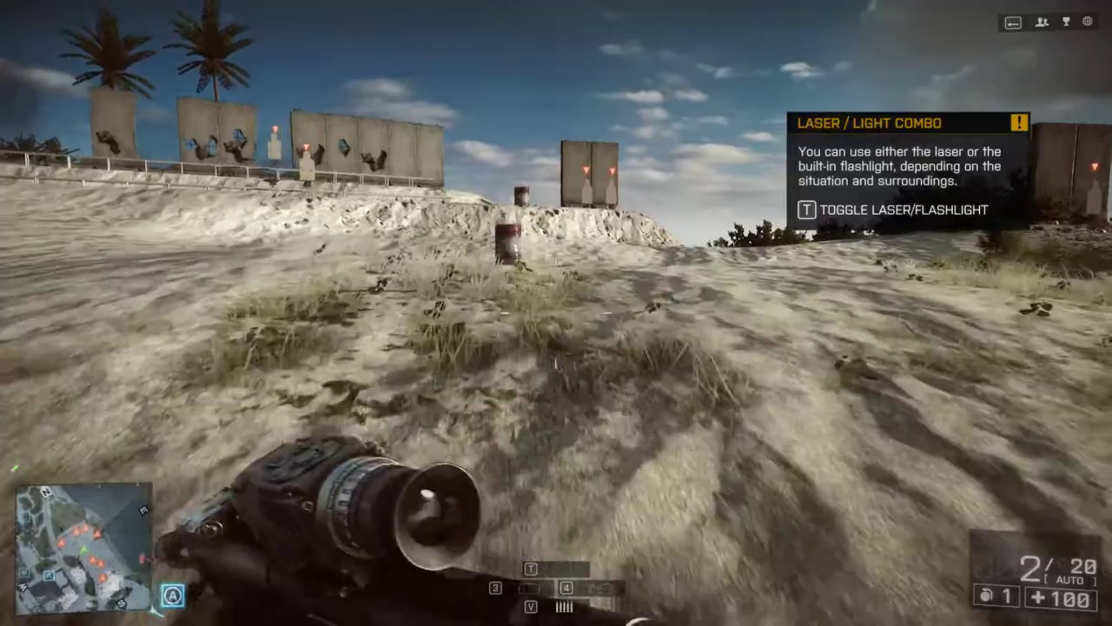
right_click(556, 313)
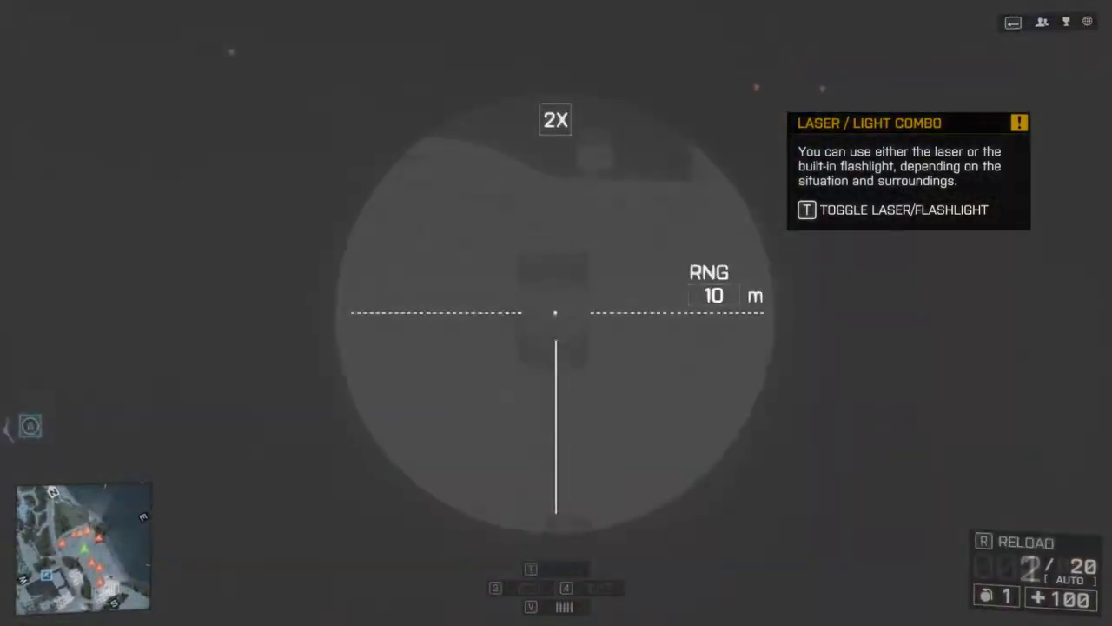
right_click(556, 313)
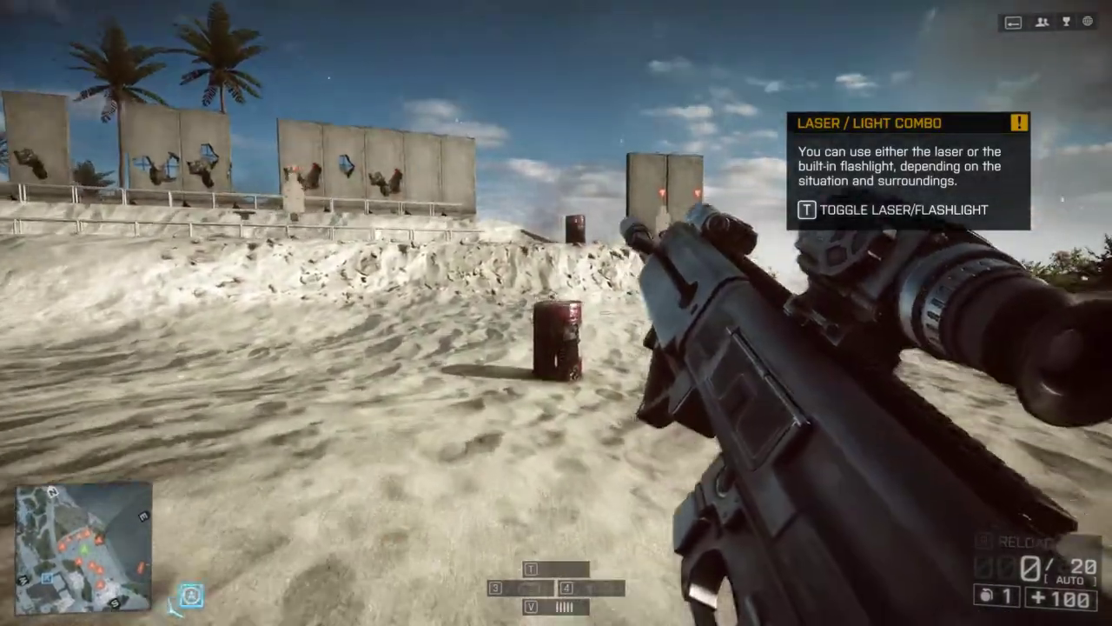